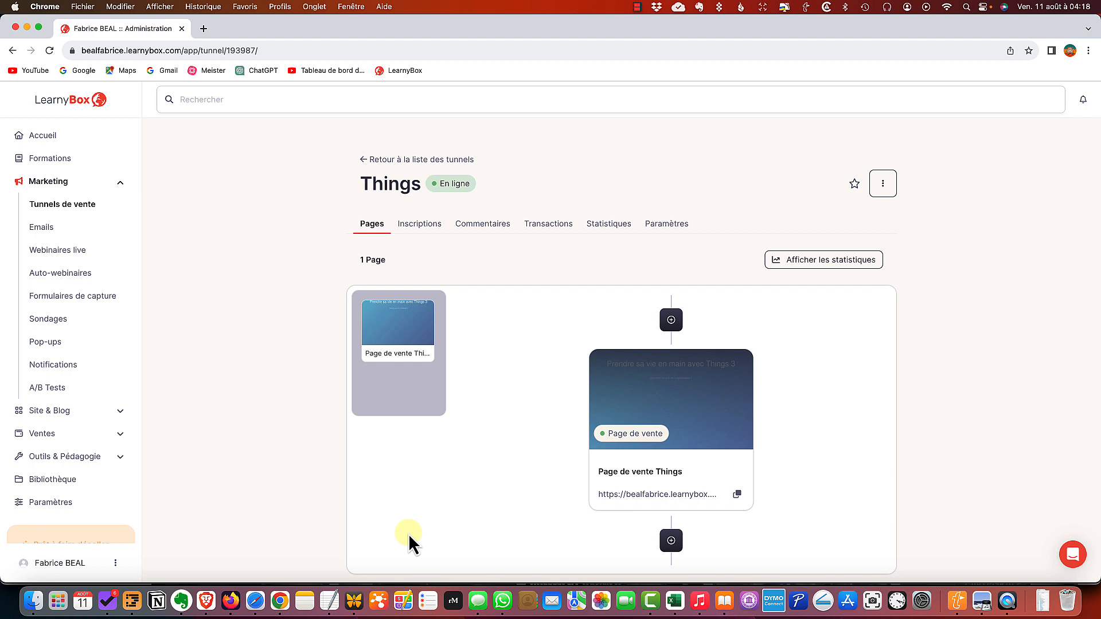
# View the live Things sales page through to its training access button, and return to the funnel administration
pyautogui.click(689, 497)
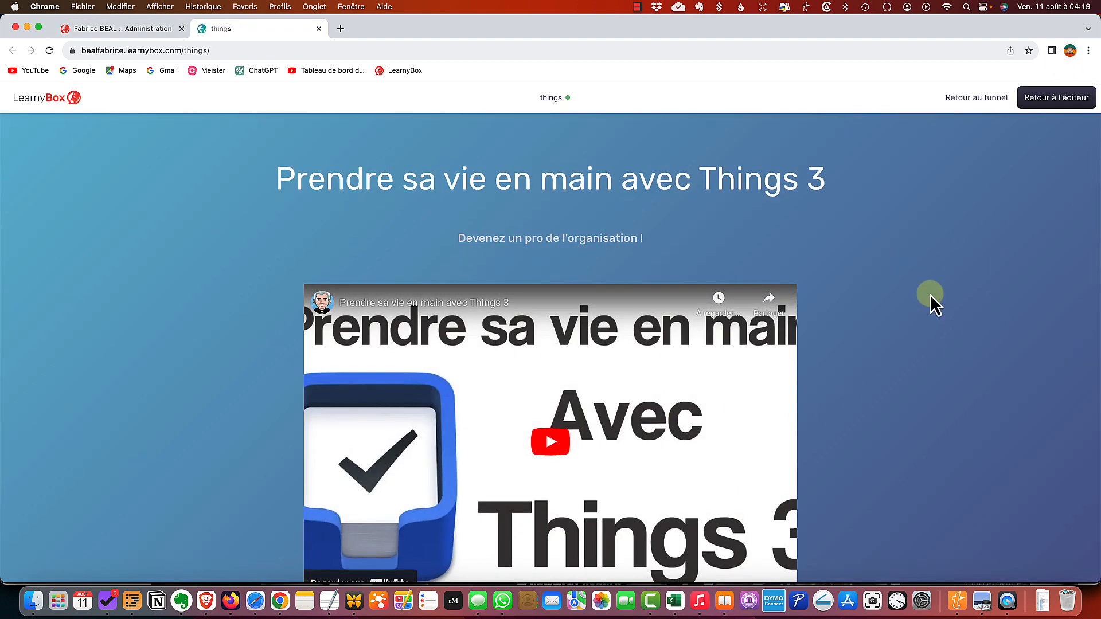
pyautogui.scroll(-8, 918, 311)
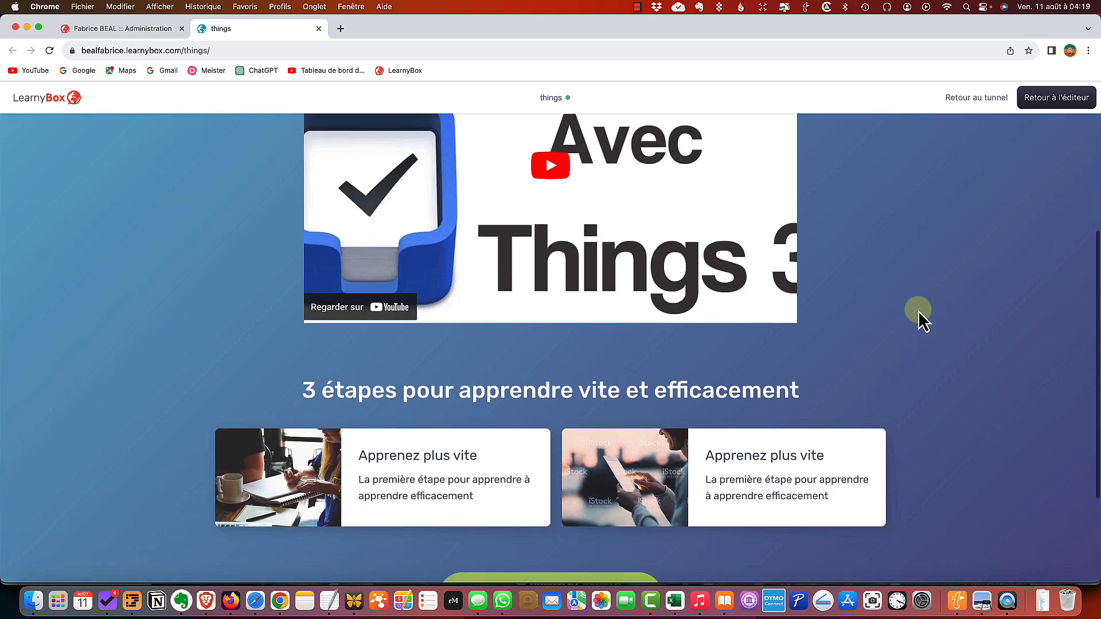
pyautogui.scroll(10, 931, 440)
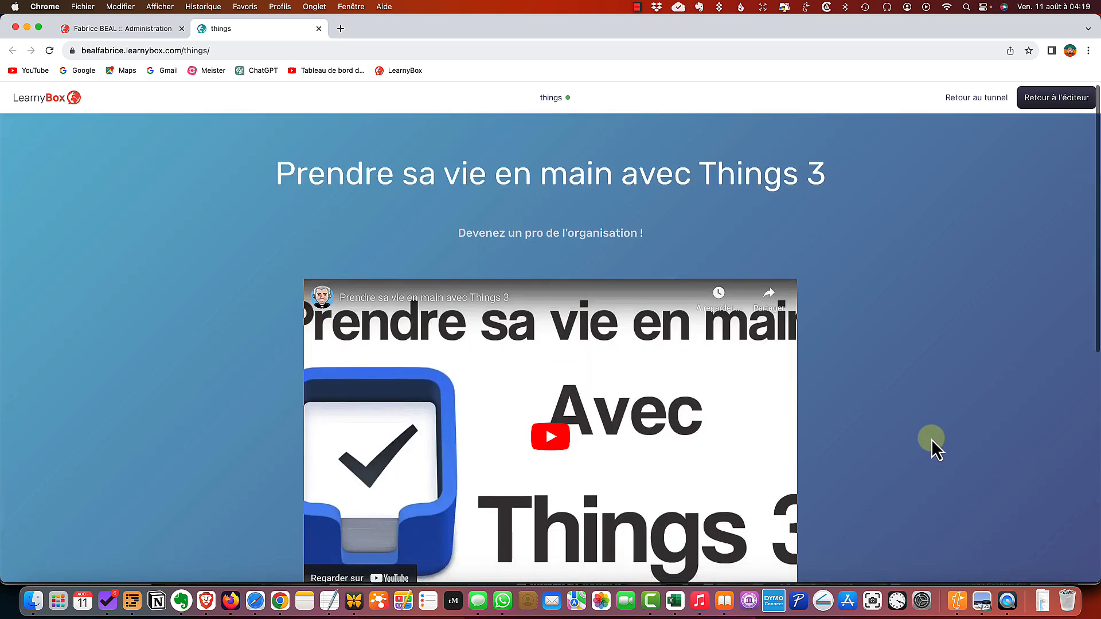
pyautogui.scroll(-5, 931, 439)
pyautogui.scroll(-3, 931, 440)
pyautogui.scroll(10, 930, 440)
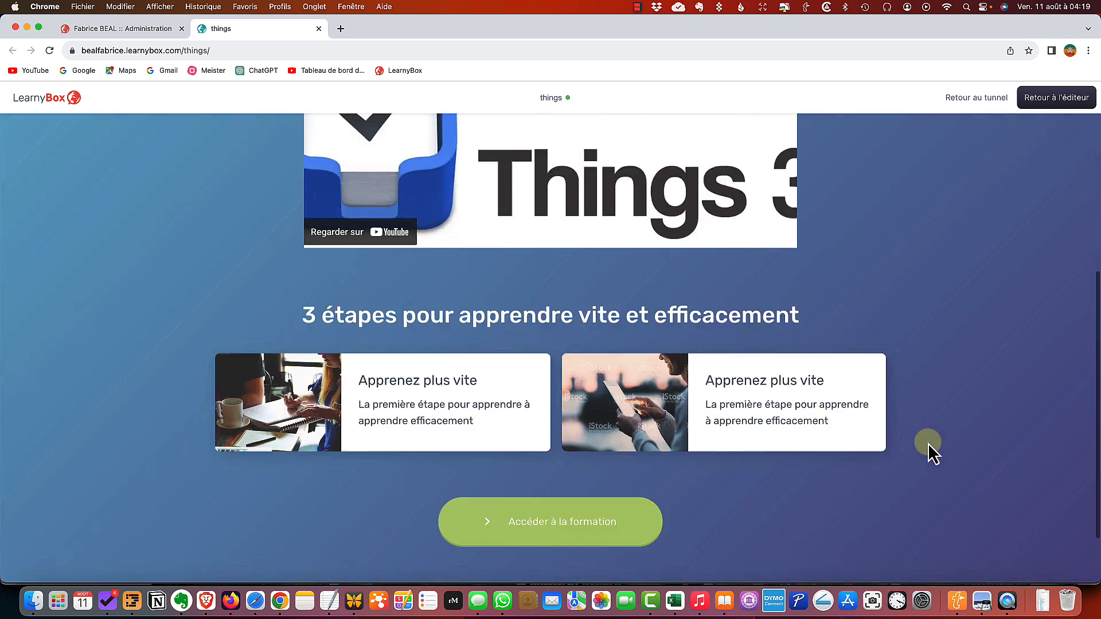
pyautogui.scroll(-10, 873, 418)
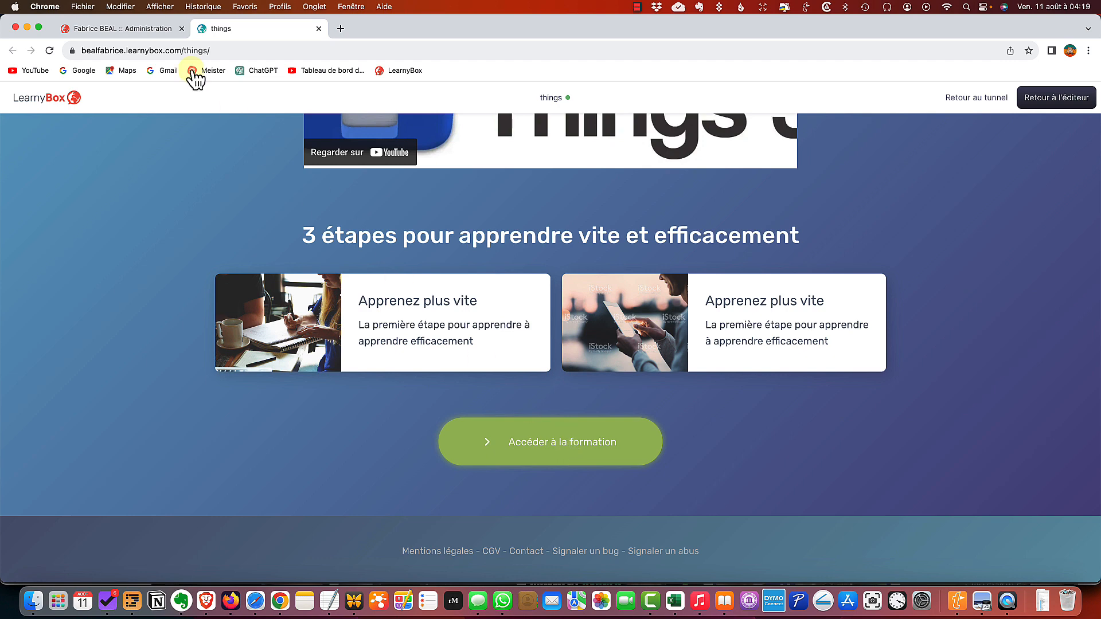
pyautogui.click(120, 28)
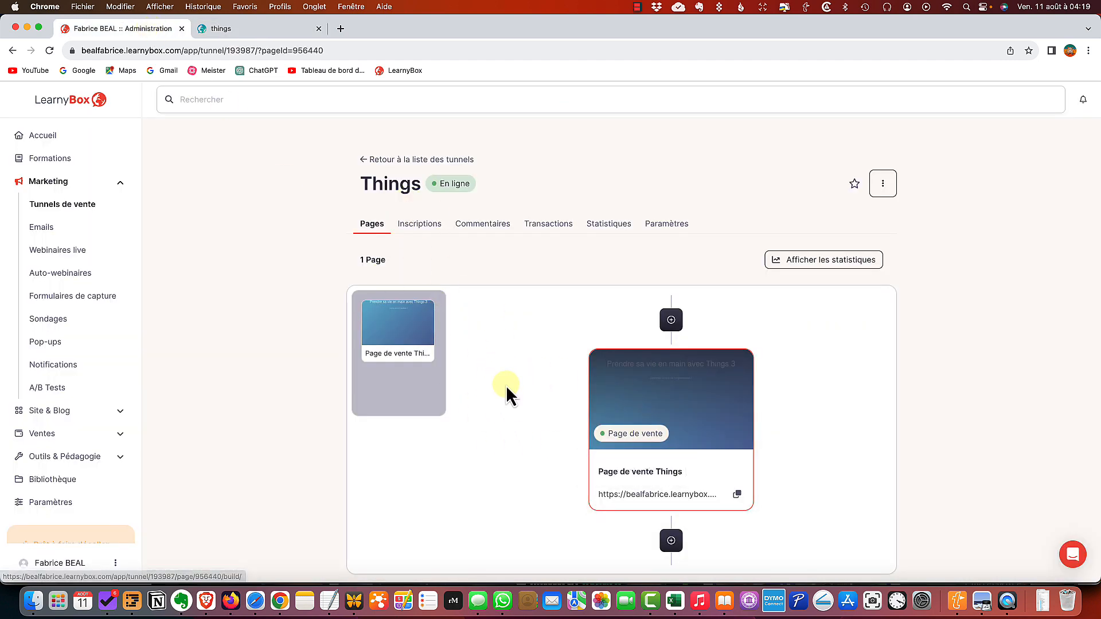
# Add a "Page de commande" type page below the sales page and name it "Page de commande"
pyautogui.moveTo(609, 430)
pyautogui.scroll(-1, 706, 463)
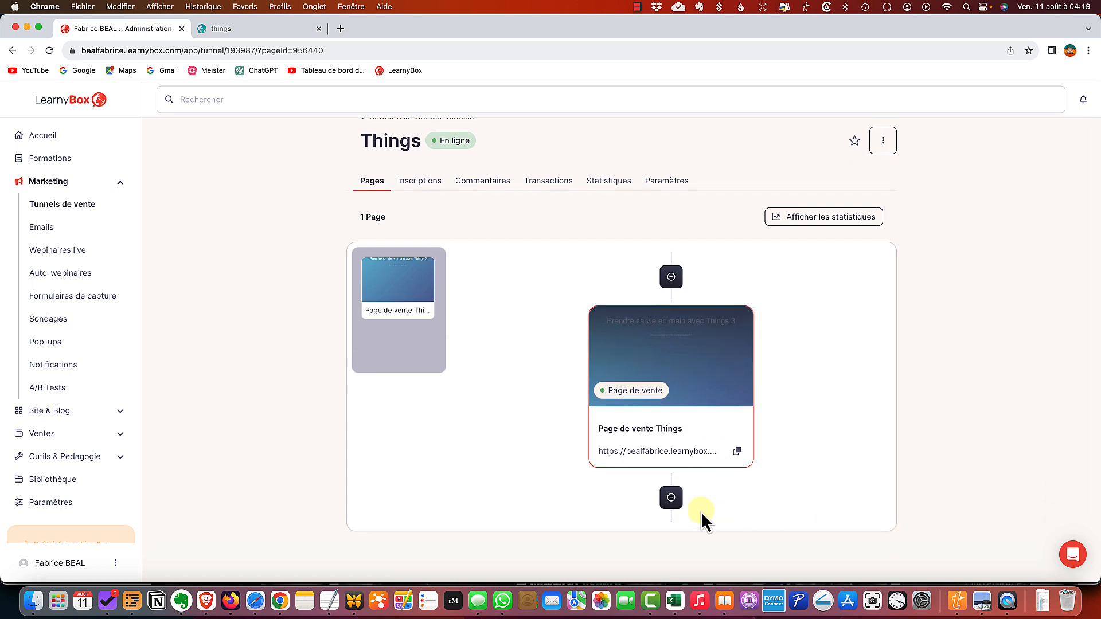
pyautogui.click(671, 499)
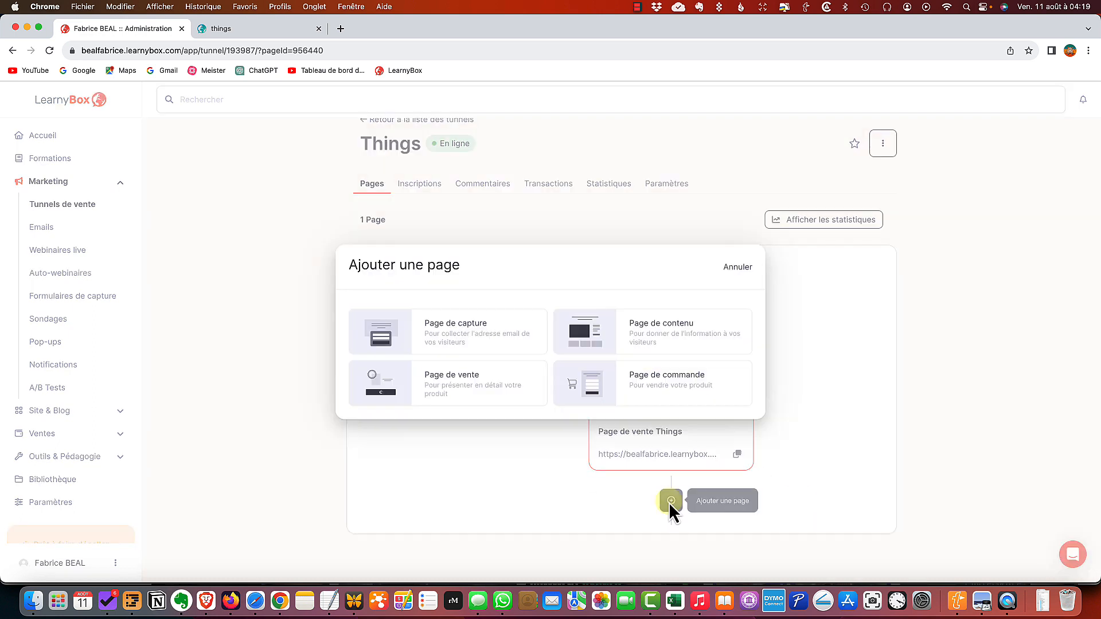
pyautogui.click(662, 390)
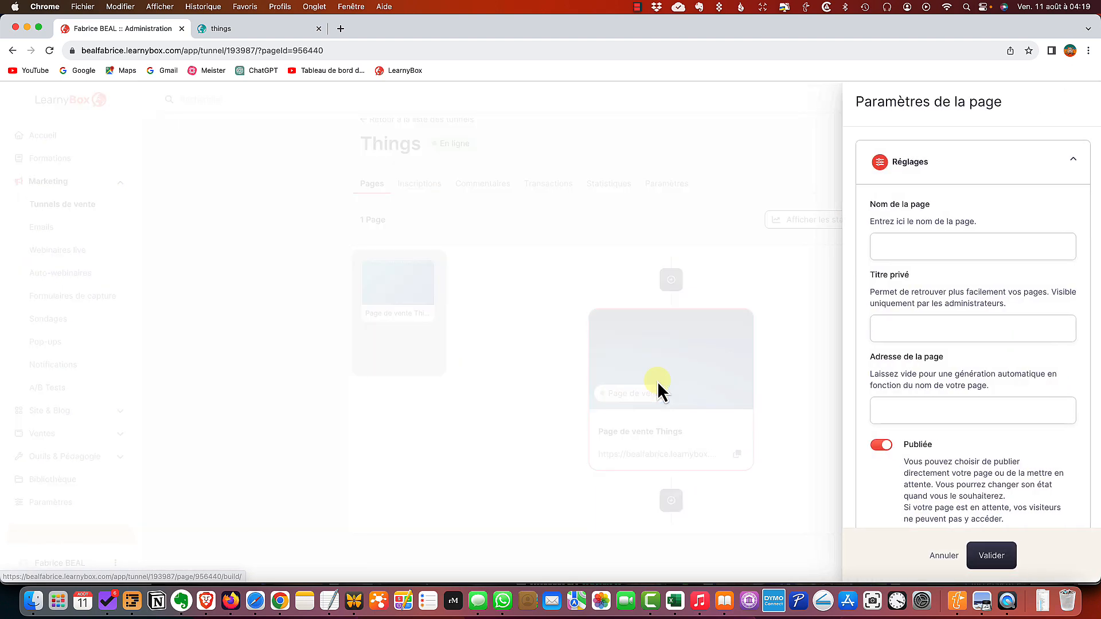
pyautogui.click(939, 248)
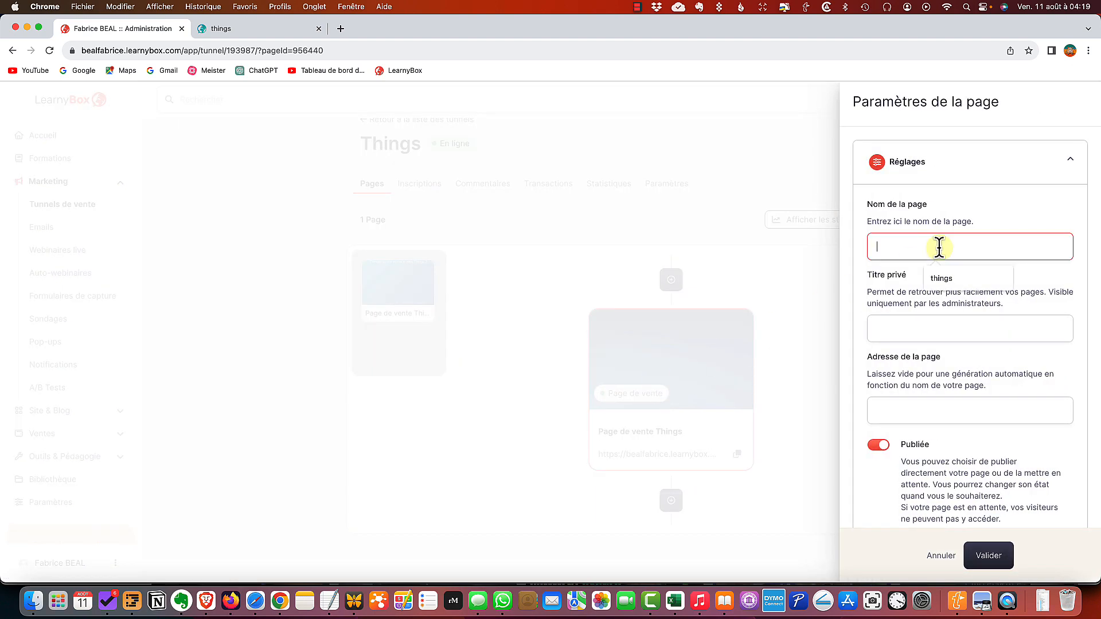
pyautogui.write('Page de')
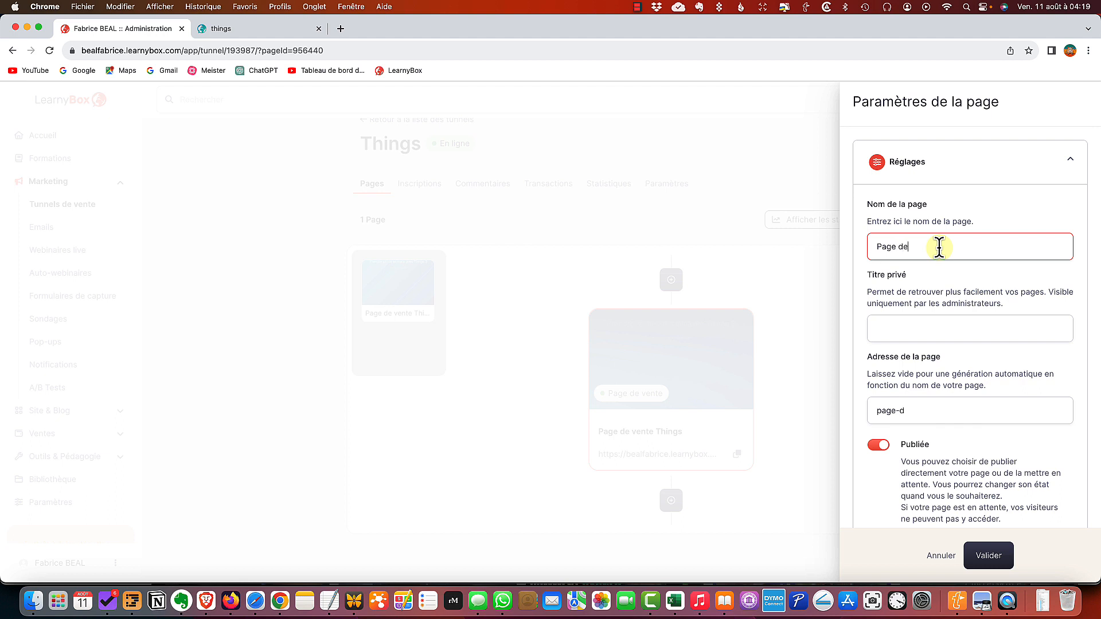
pyautogui.write(' commande')
# Set the new page's private title to "Page de commande Things"
pyautogui.click(912, 334)
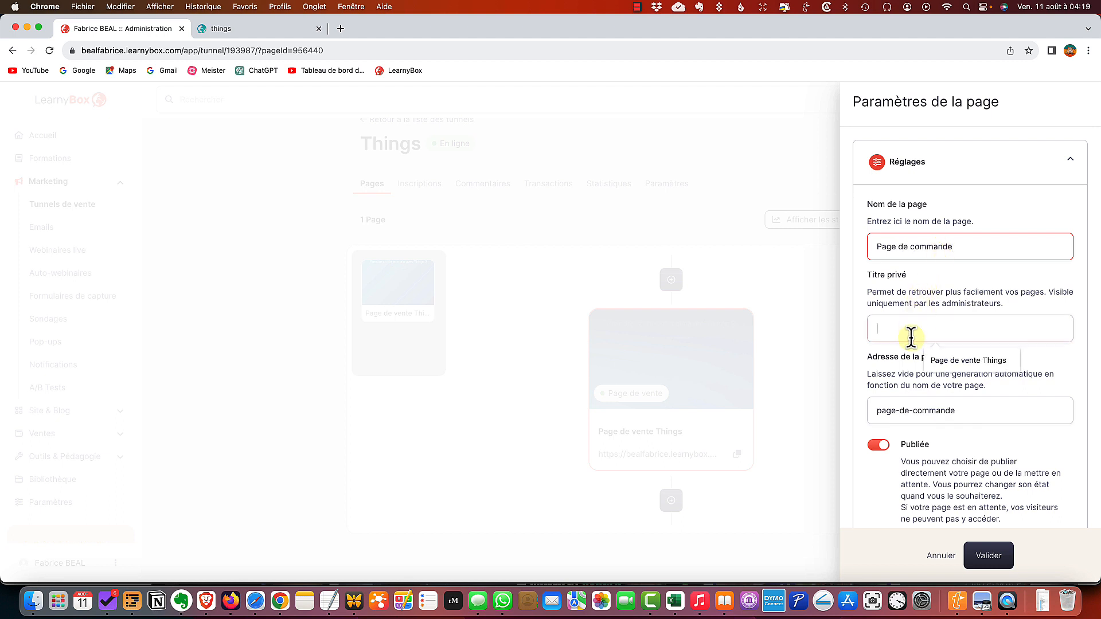
pyautogui.click(948, 363)
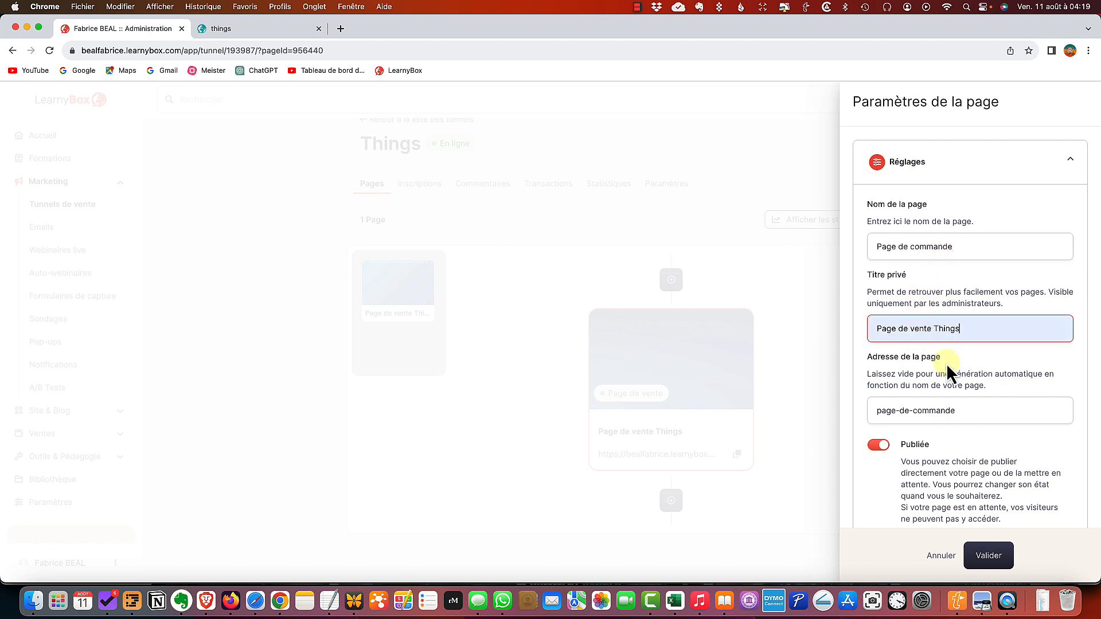
pyautogui.doubleClick(917, 328)
pyautogui.write('commande')
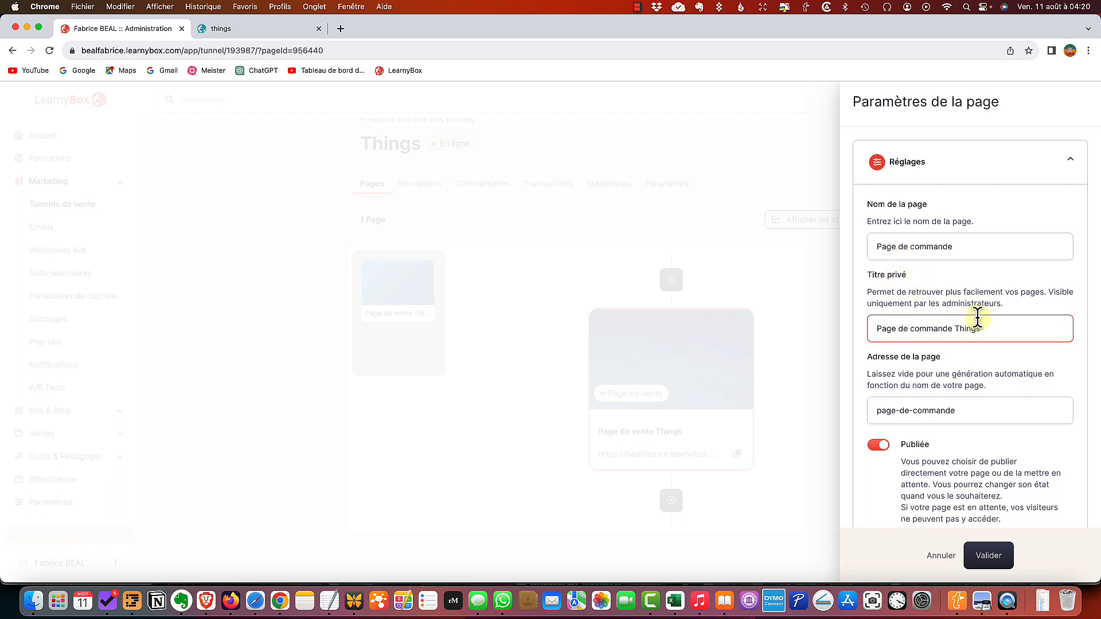
pyautogui.press('Delete')
pyautogui.click(1001, 333)
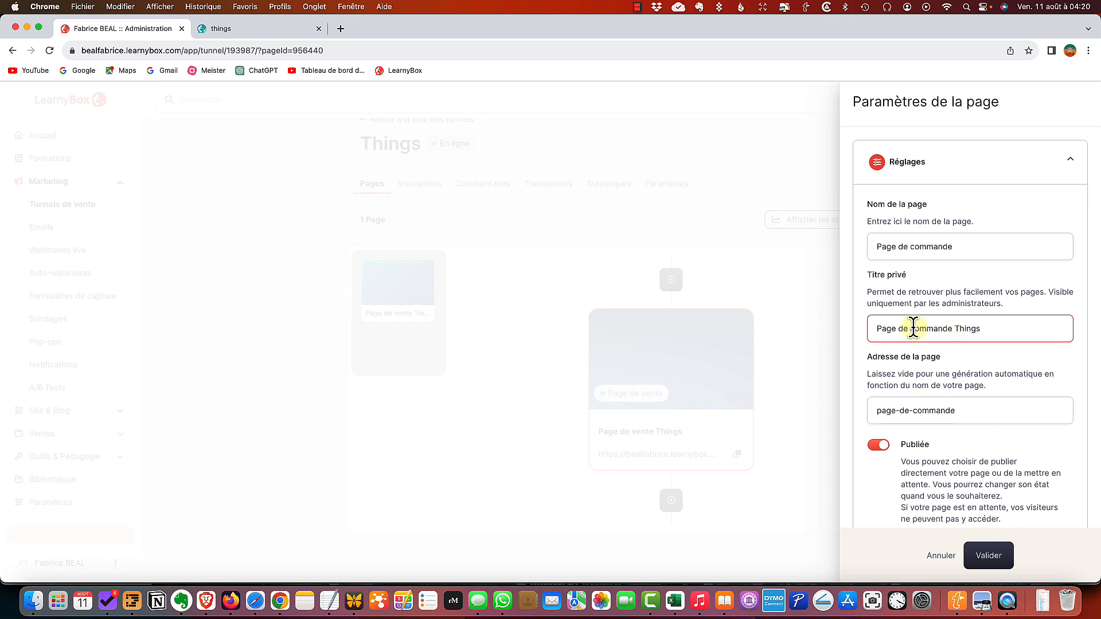
# Set the page address to "page-de-commande-things" and validate the page settings
pyautogui.click(992, 412)
pyautogui.write('-')
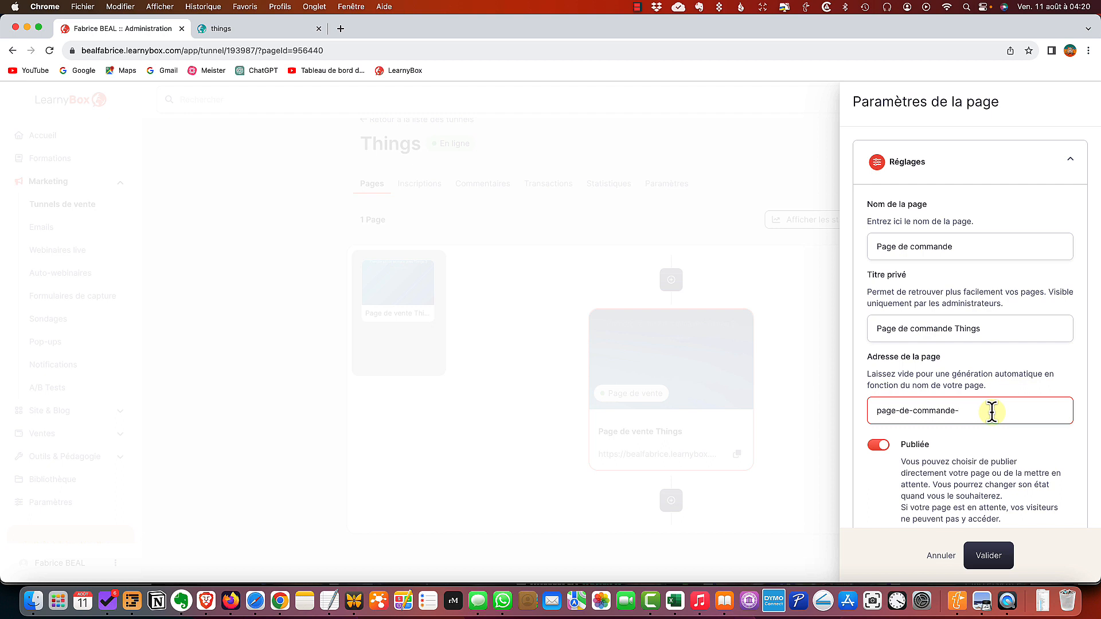
pyautogui.write('things')
pyautogui.scroll(-3, 963, 425)
pyautogui.click(988, 553)
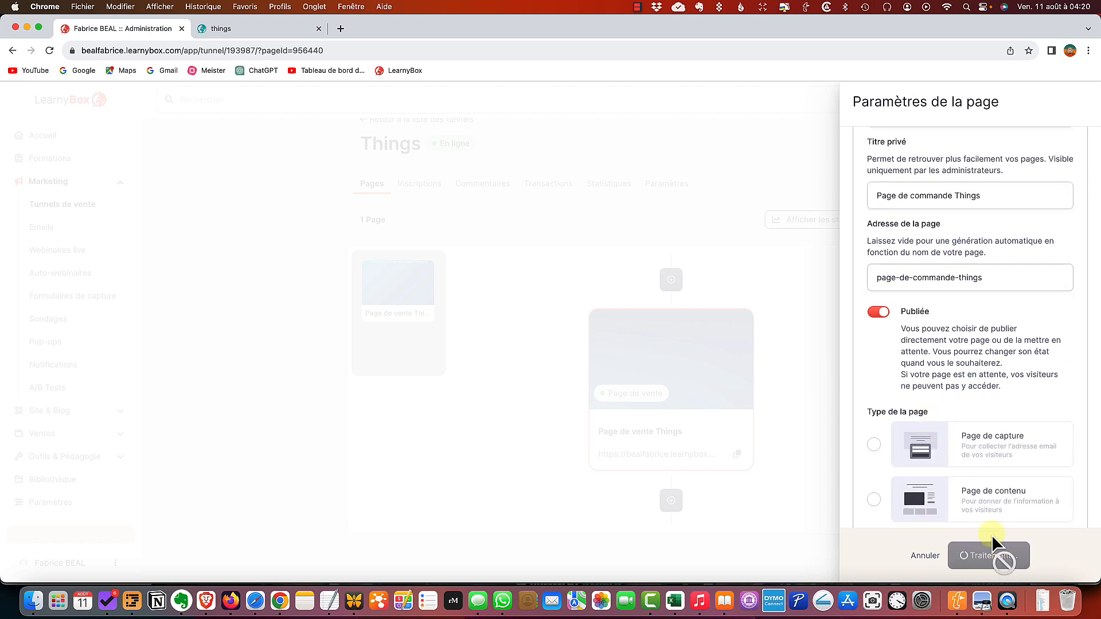
# Open the new order page in the page builder and review its template content
pyautogui.scroll(-4, 916, 369)
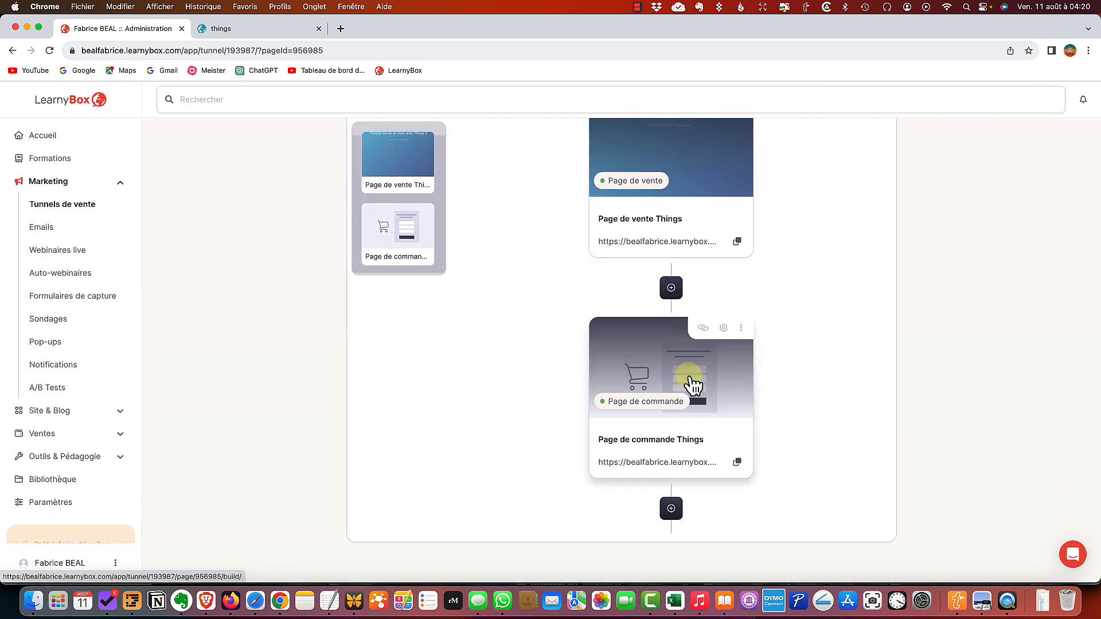
pyautogui.click(693, 383)
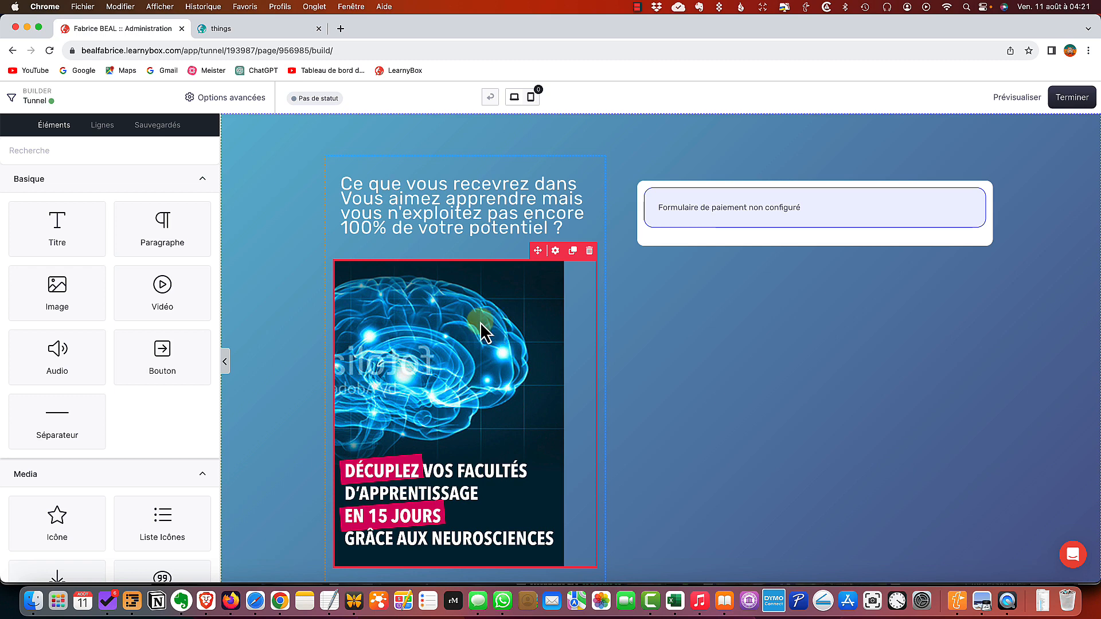
pyautogui.scroll(-5, 480, 324)
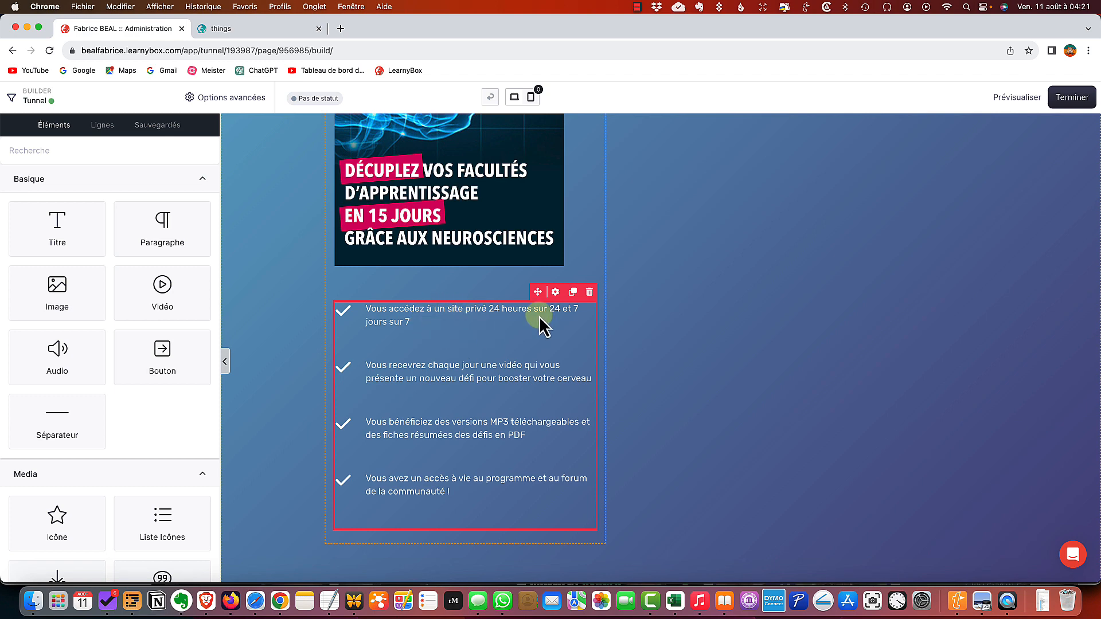
pyautogui.scroll(5, 790, 229)
# Create a new payment form from the page's unconfigured payment element and name it "Things"
pyautogui.click(795, 218)
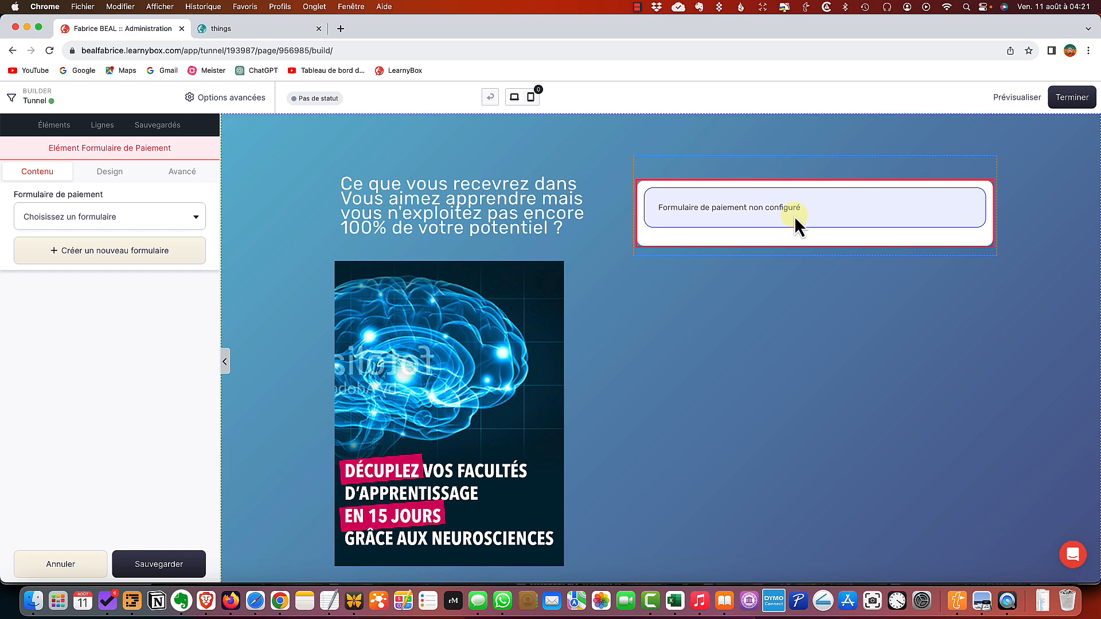
pyautogui.click(106, 254)
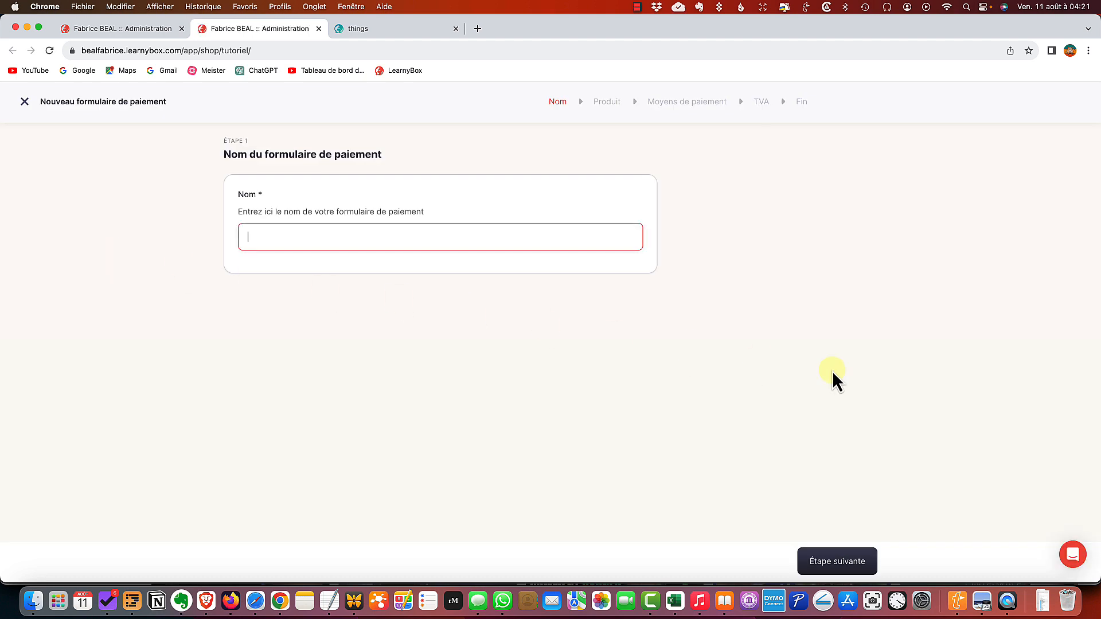
pyautogui.write('Things')
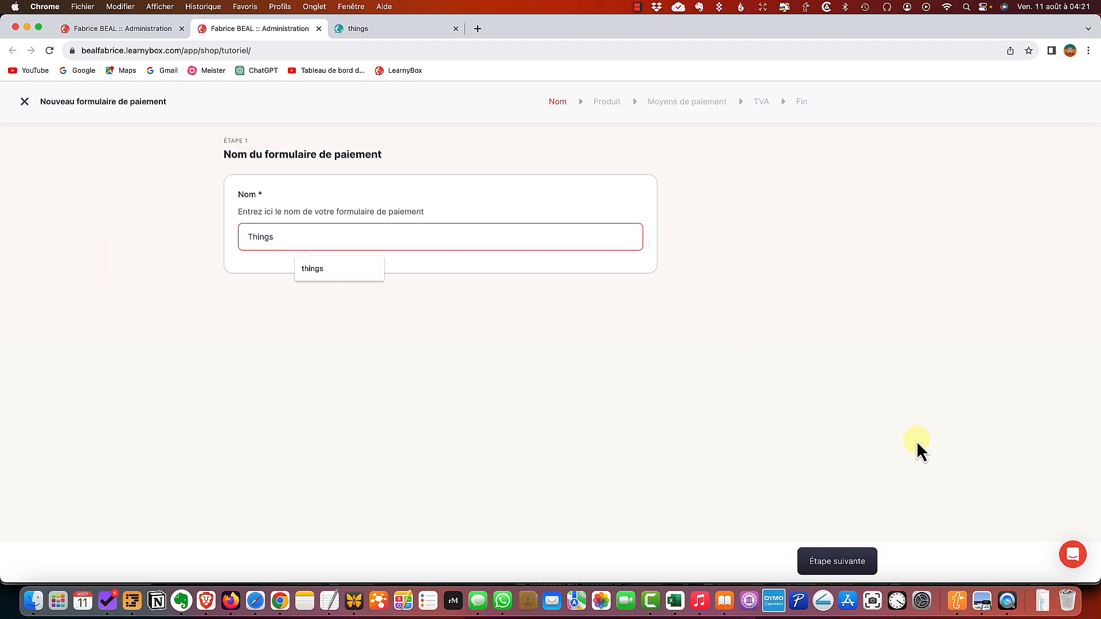
pyautogui.click(845, 562)
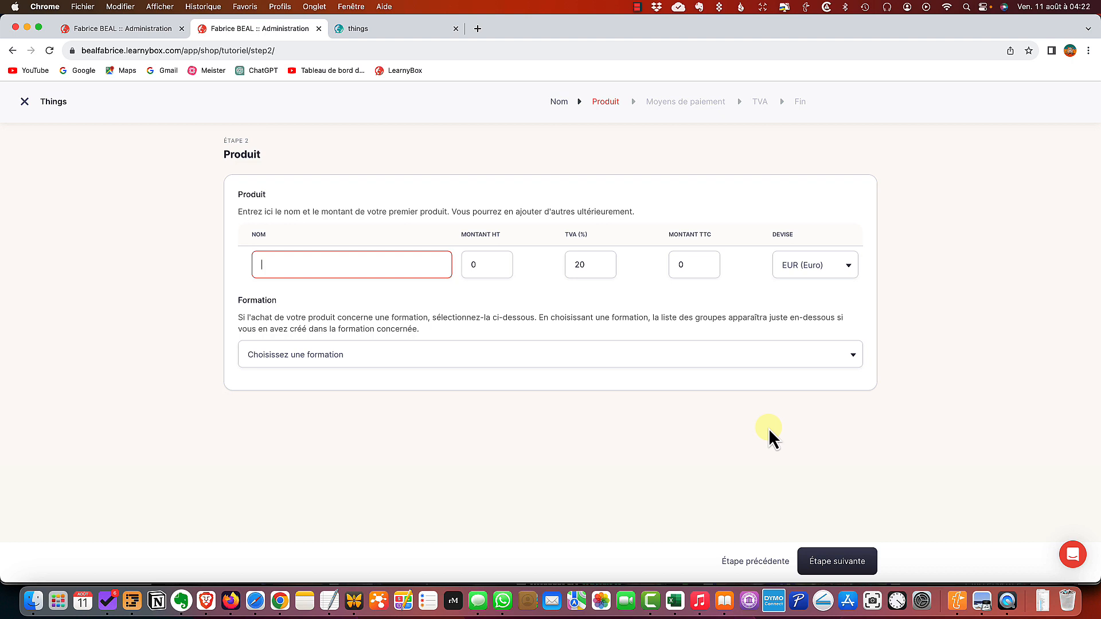
# Name the product "Prendre votre vie en main avec Things 3" and set its tax-inclusive price to 57 EUR
pyautogui.write('Prendre votre vie en main avec Things 3')
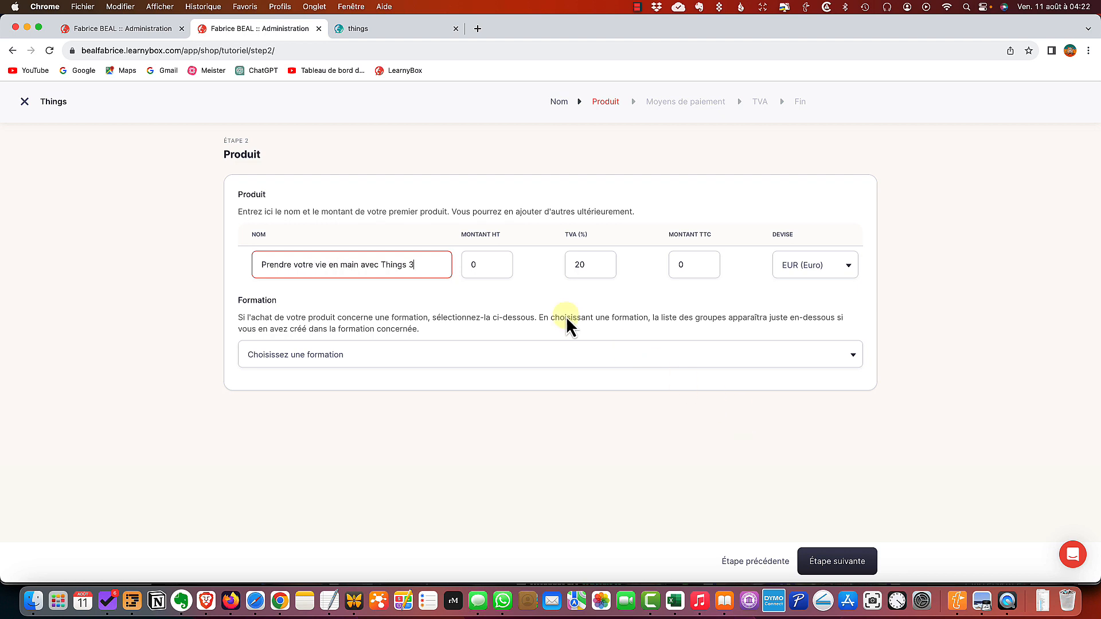
pyautogui.click(479, 266)
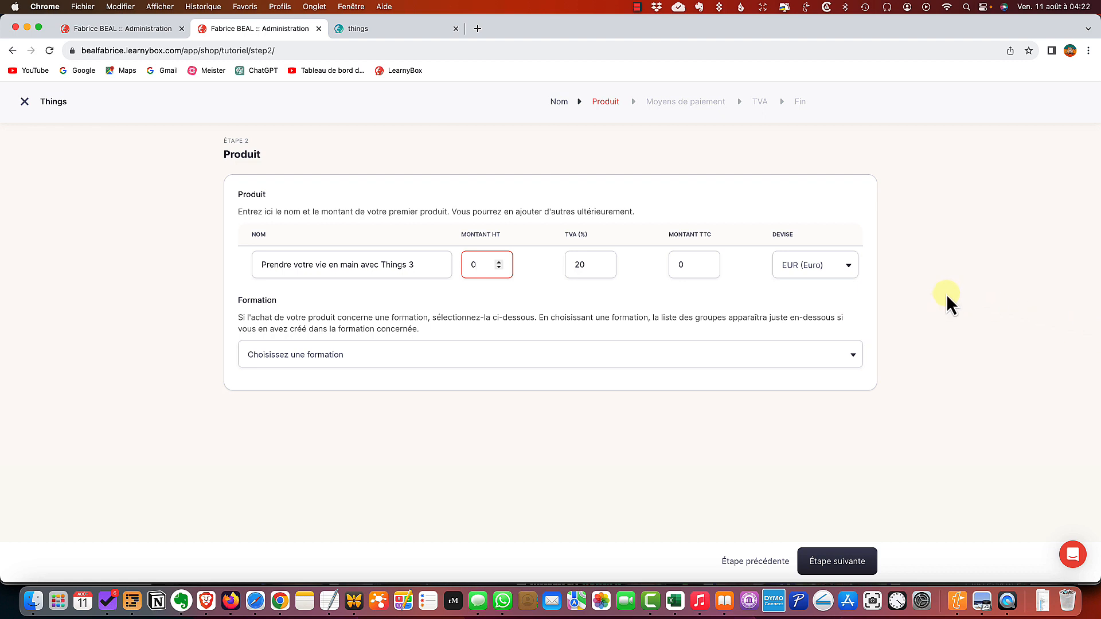
pyautogui.doubleClick(688, 264)
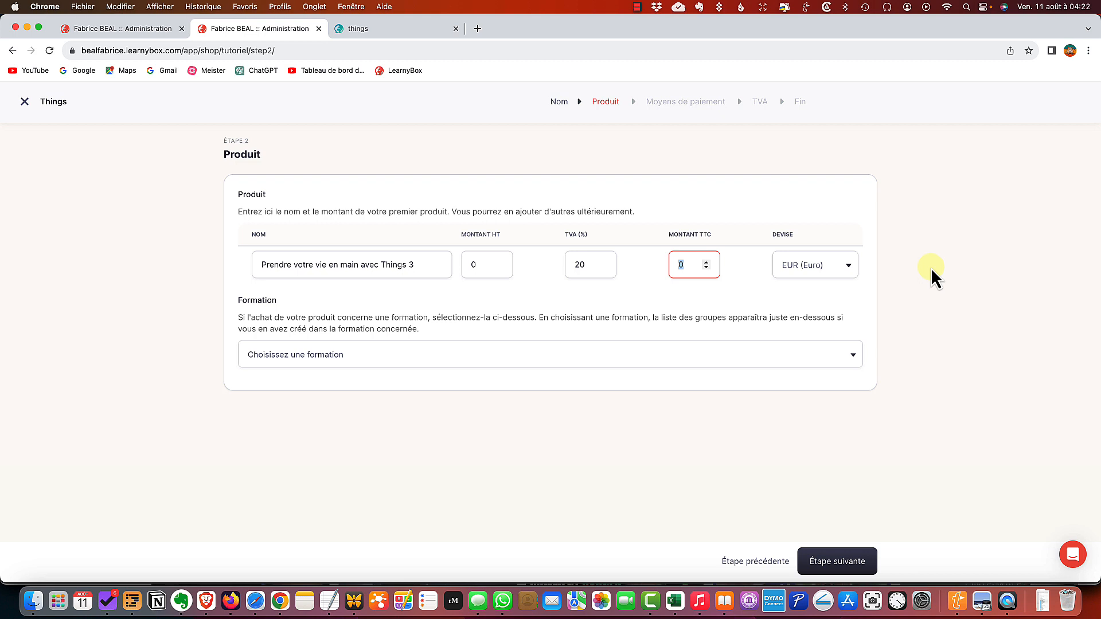
pyautogui.write('57')
pyautogui.click(982, 319)
# Link the product to the training "Prendre sa vie en main avec Things 3" and correct the product name to match it
pyautogui.click(415, 354)
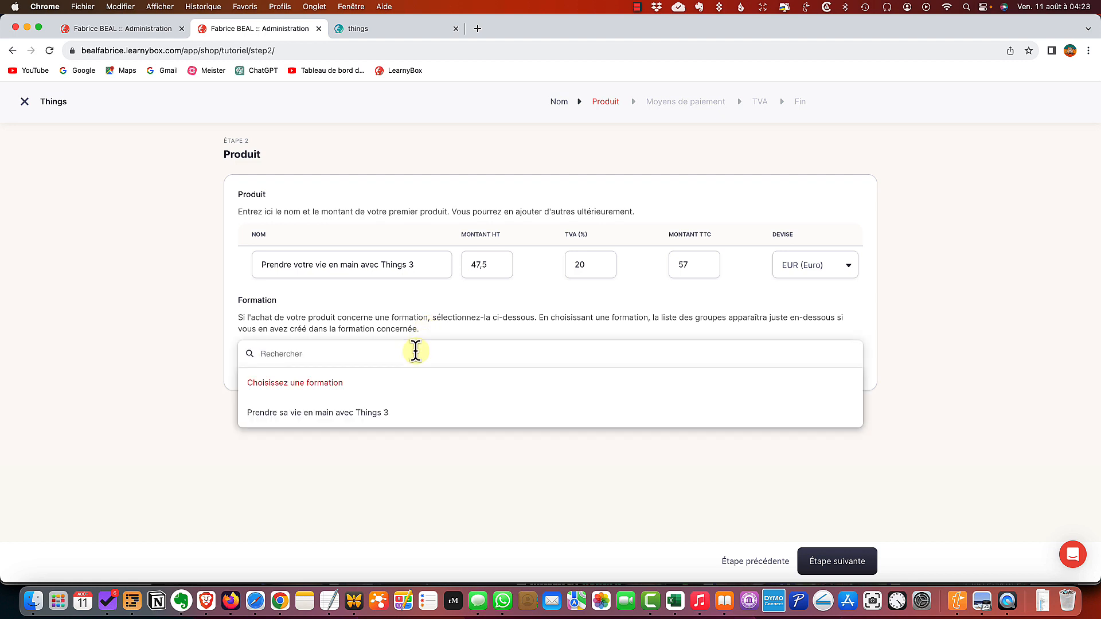
pyautogui.click(319, 414)
pyautogui.click(313, 265)
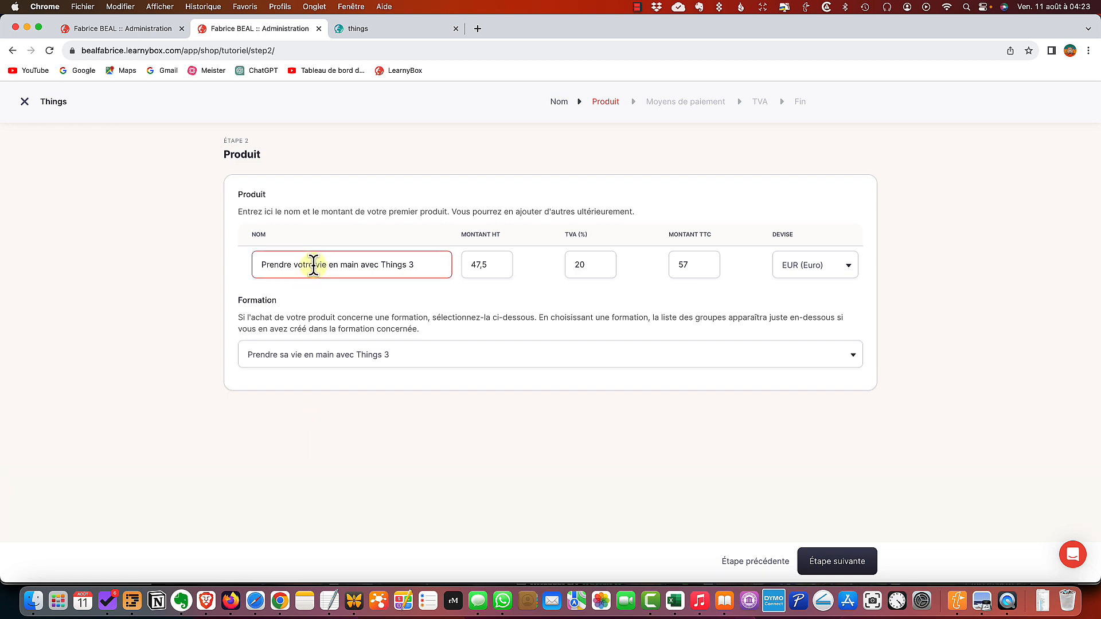
pyautogui.hotkey('alt', 'BackSpace')
pyautogui.write('sa')
pyautogui.click(470, 460)
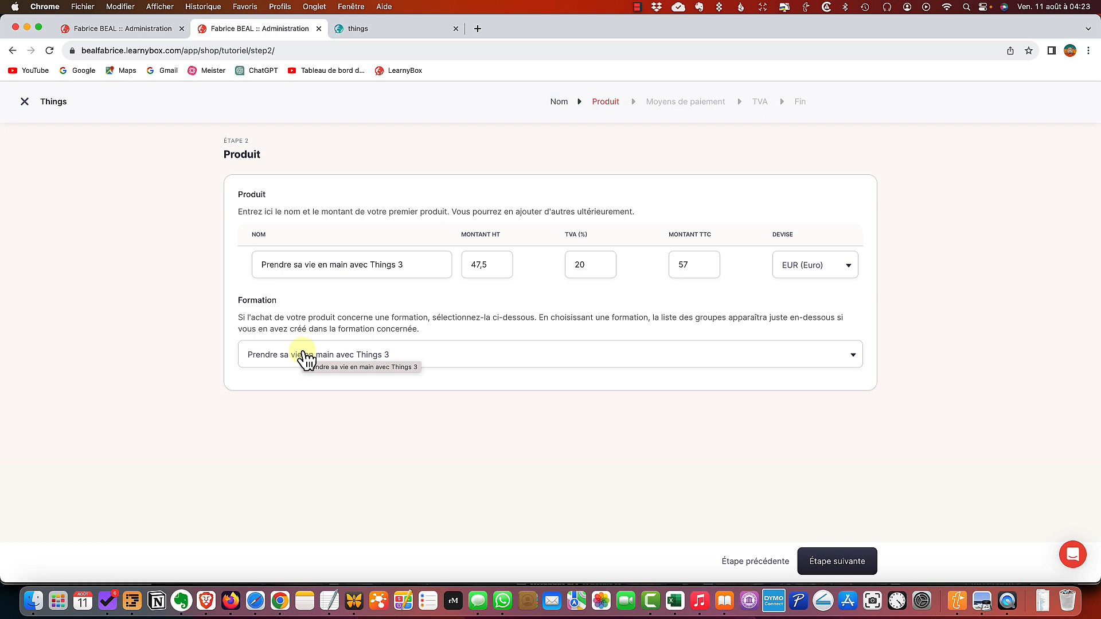
pyautogui.click(847, 565)
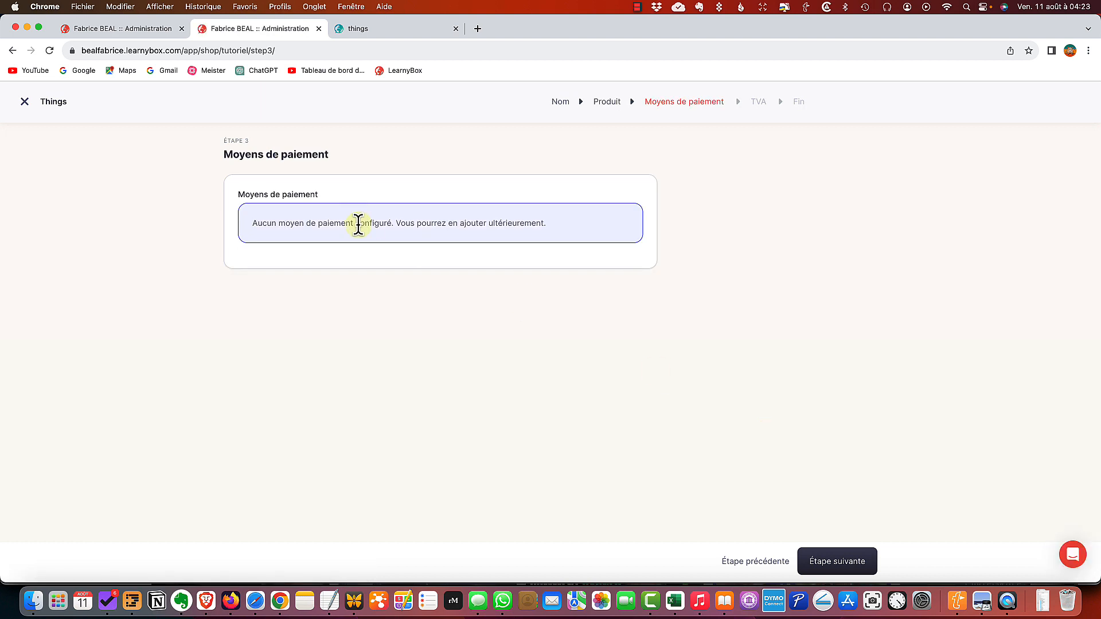
# Skip the payment methods, then enable intra-community VAT management and finish creating the form
pyautogui.click(845, 563)
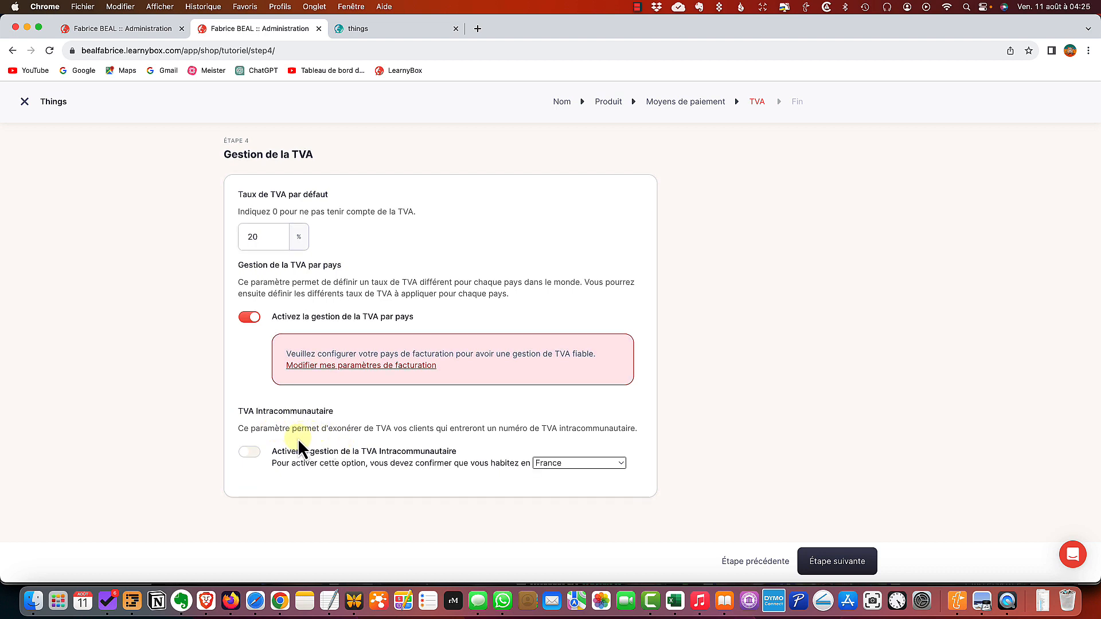
pyautogui.click(255, 453)
pyautogui.click(834, 562)
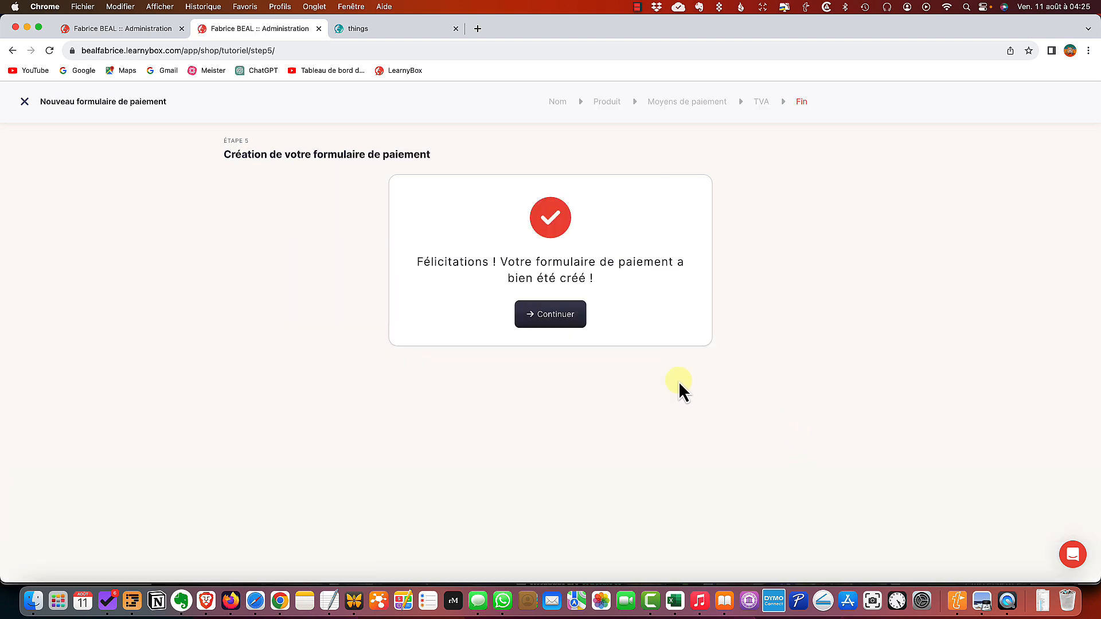
# Continue to the Things form's payment methods and start adding PayPal Checkout, reviewing its account fields
pyautogui.click(553, 325)
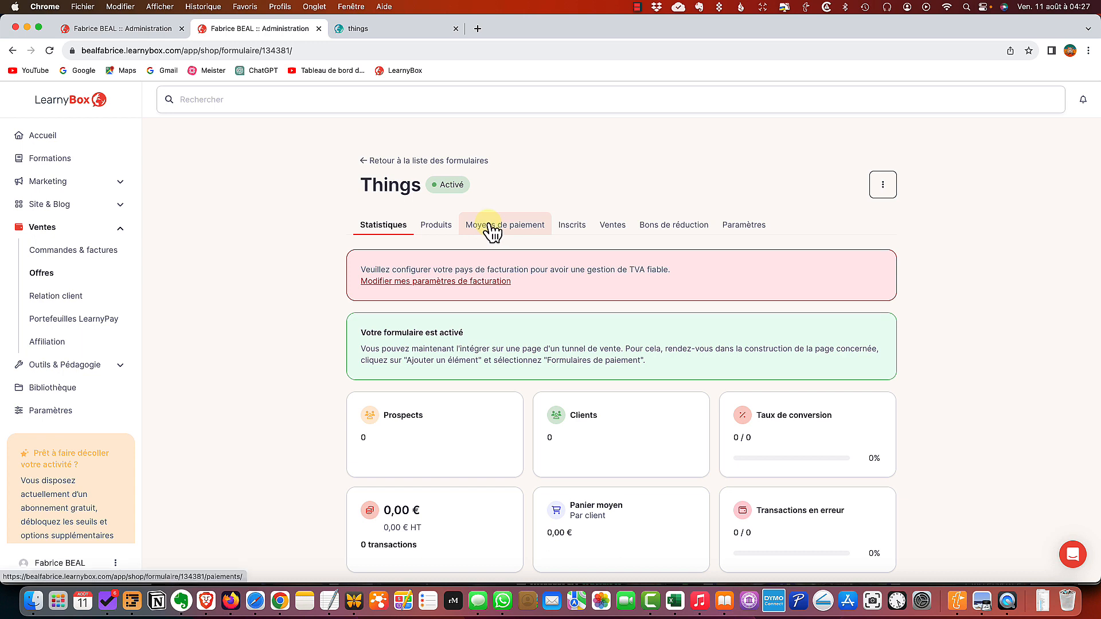
pyautogui.click(491, 226)
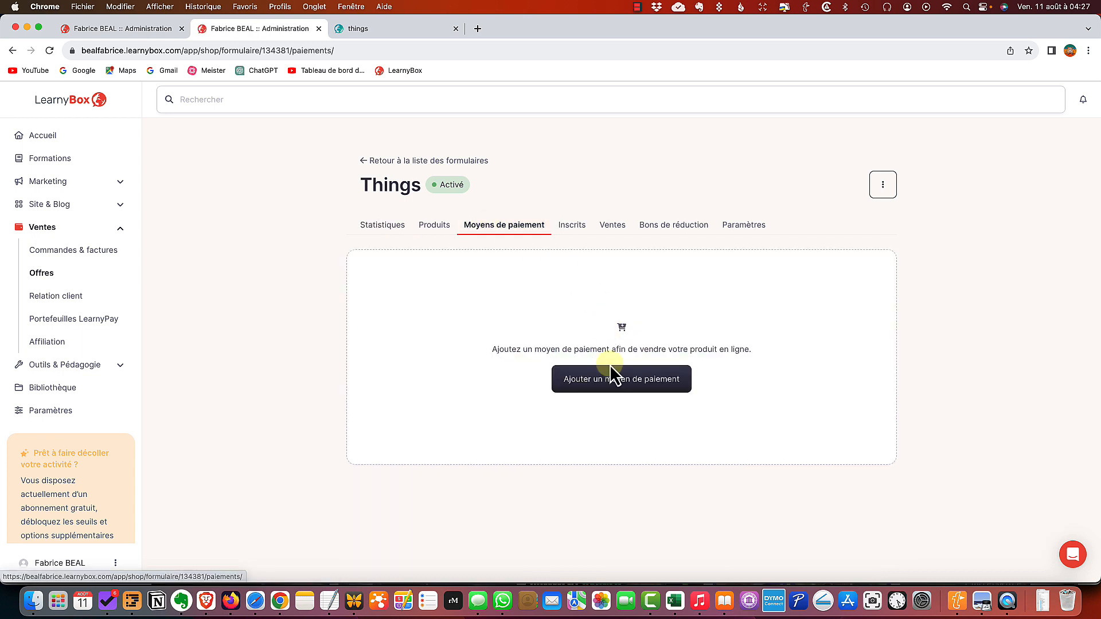
pyautogui.click(615, 381)
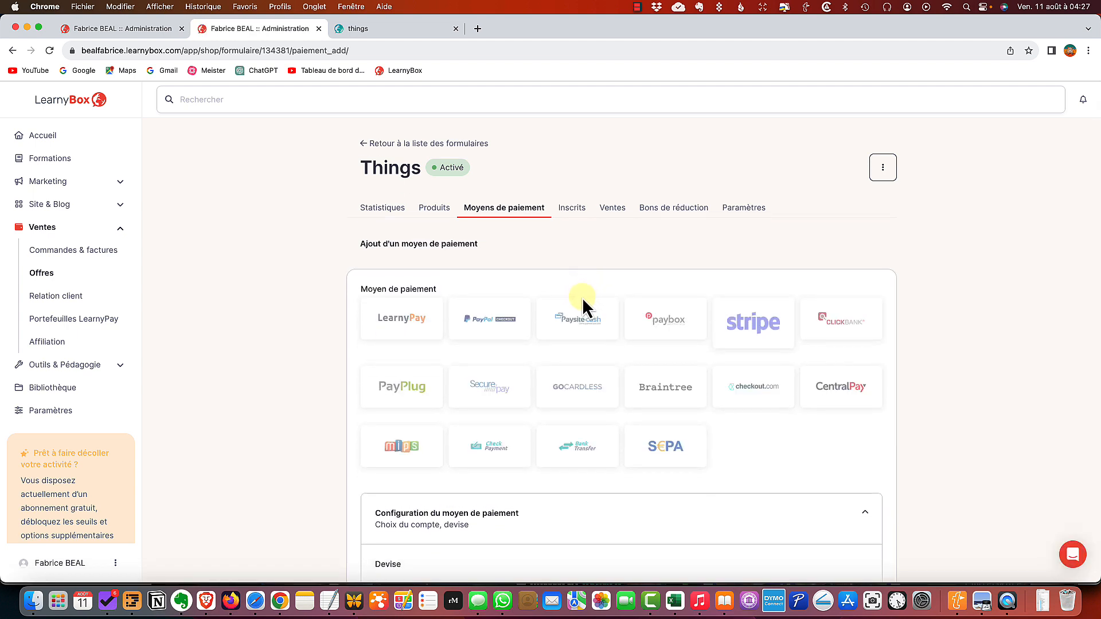
pyautogui.click(489, 320)
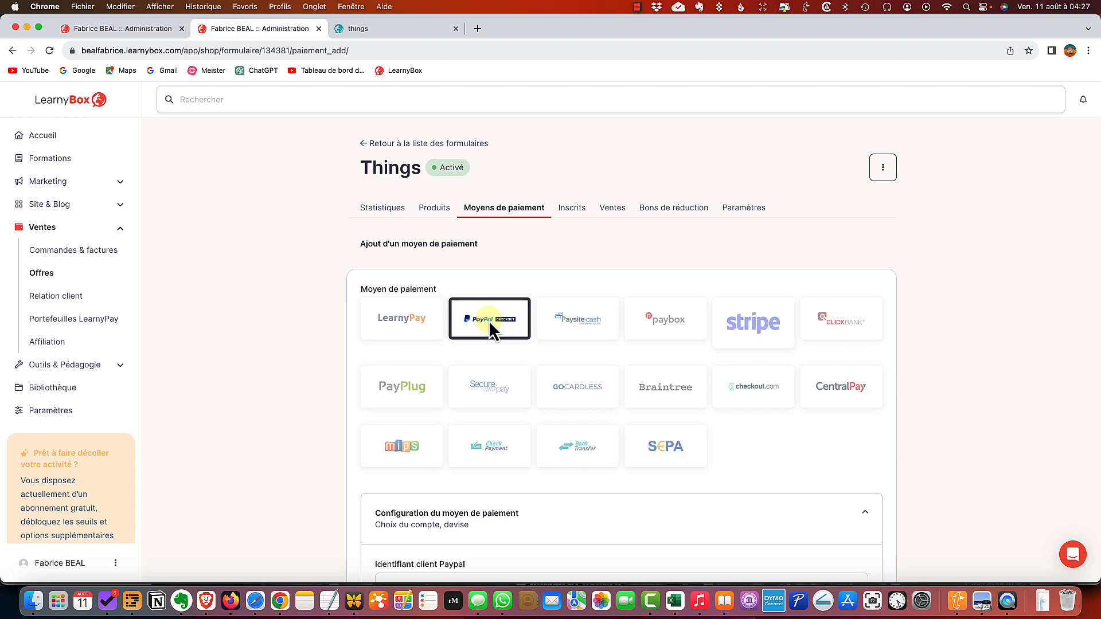
pyautogui.scroll(-5, 488, 322)
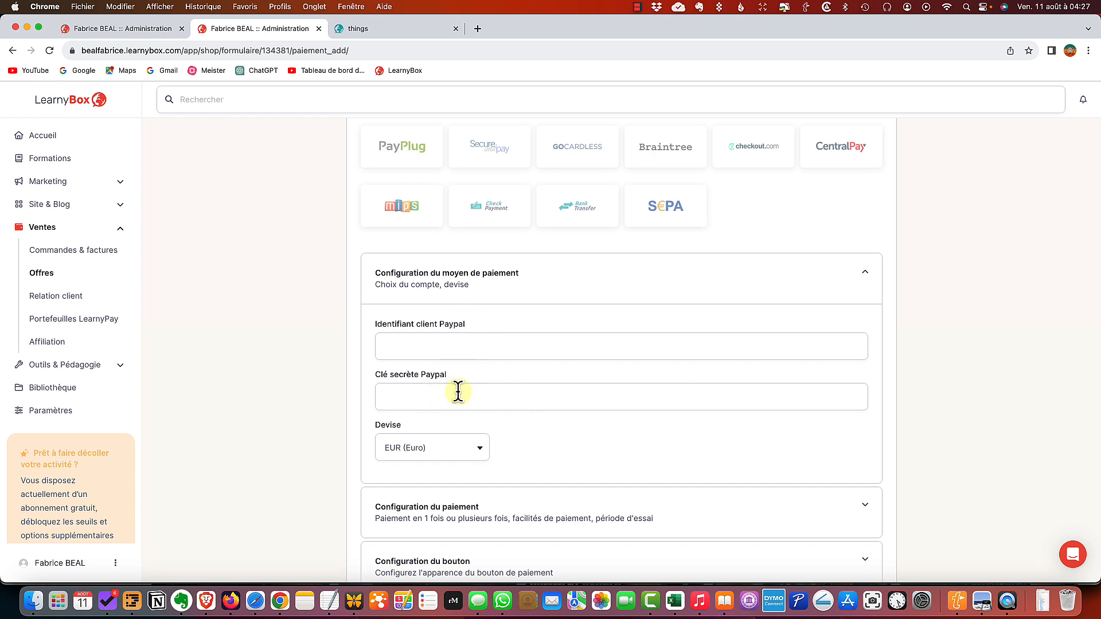
pyautogui.scroll(-3, 458, 392)
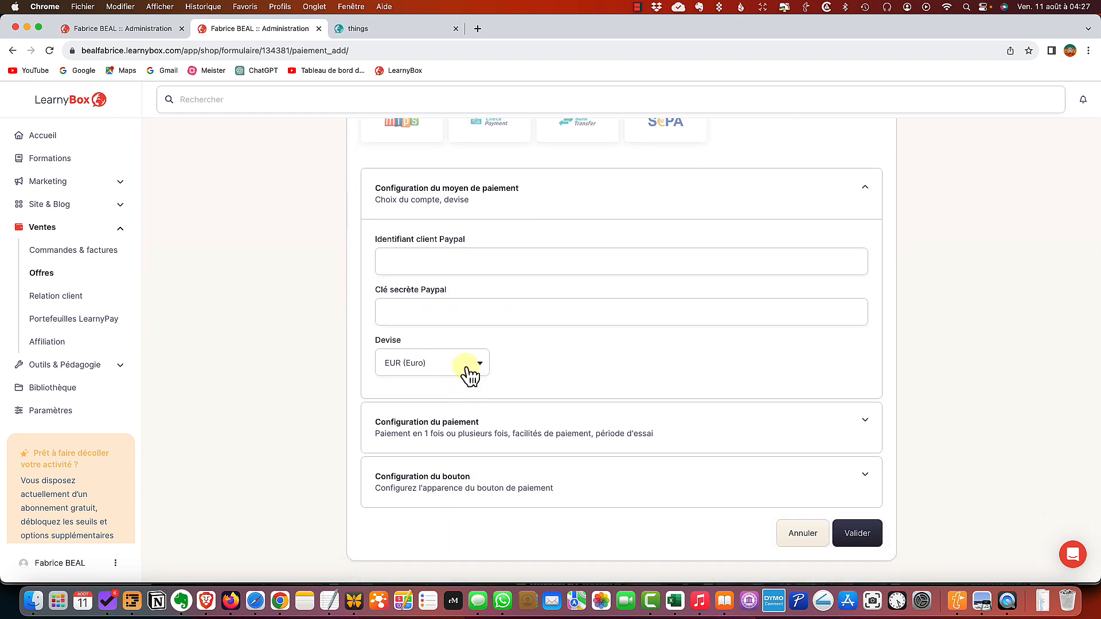
# Expand the payment configuration of the PayPal method and set the payment type to "Paiement en 1 fois"
pyautogui.click(498, 432)
pyautogui.scroll(-2, 499, 413)
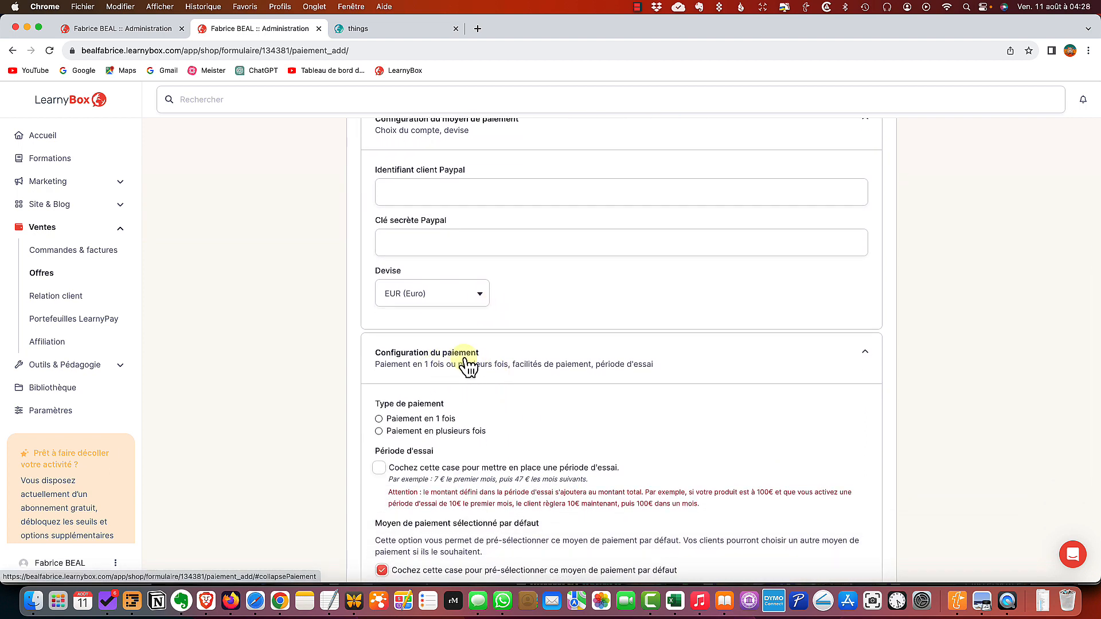
pyautogui.scroll(-2, 520, 390)
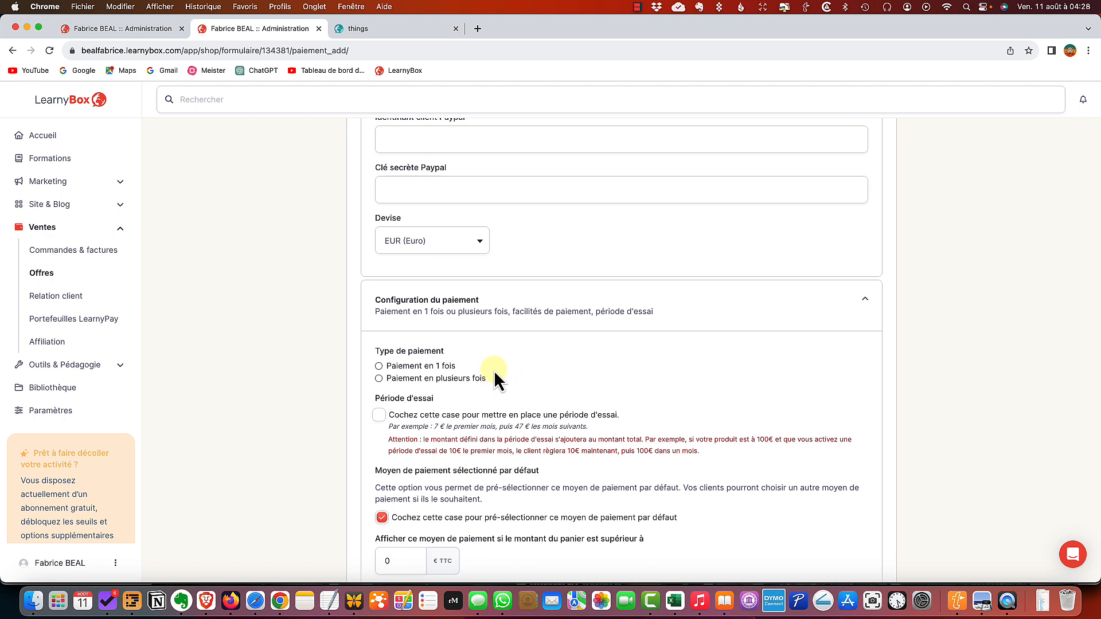
pyautogui.click(431, 368)
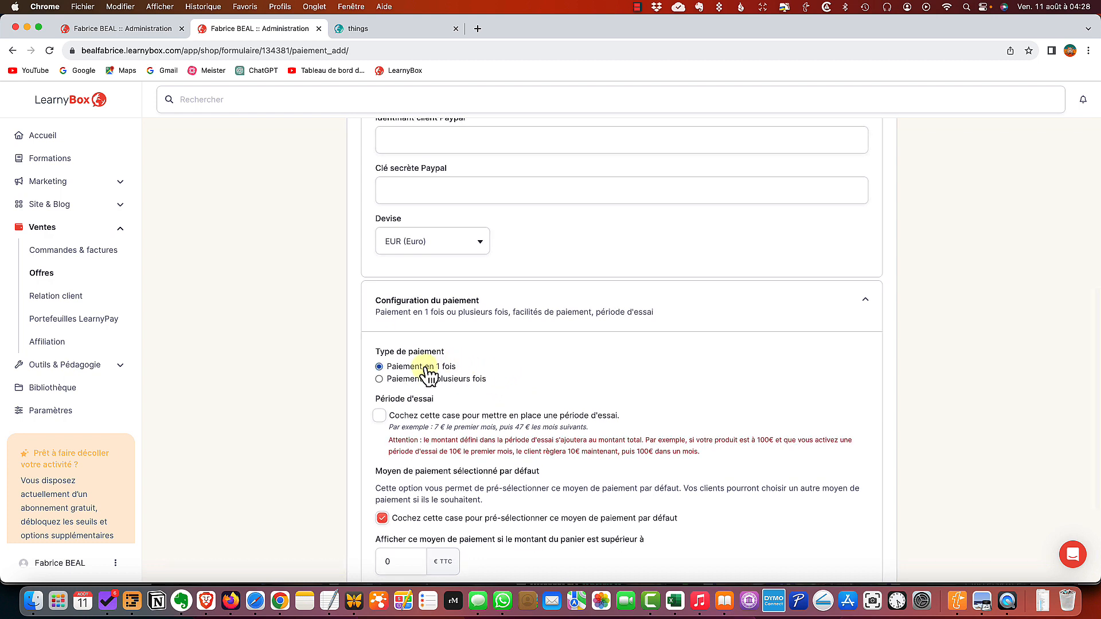
pyautogui.scroll(-6, 563, 382)
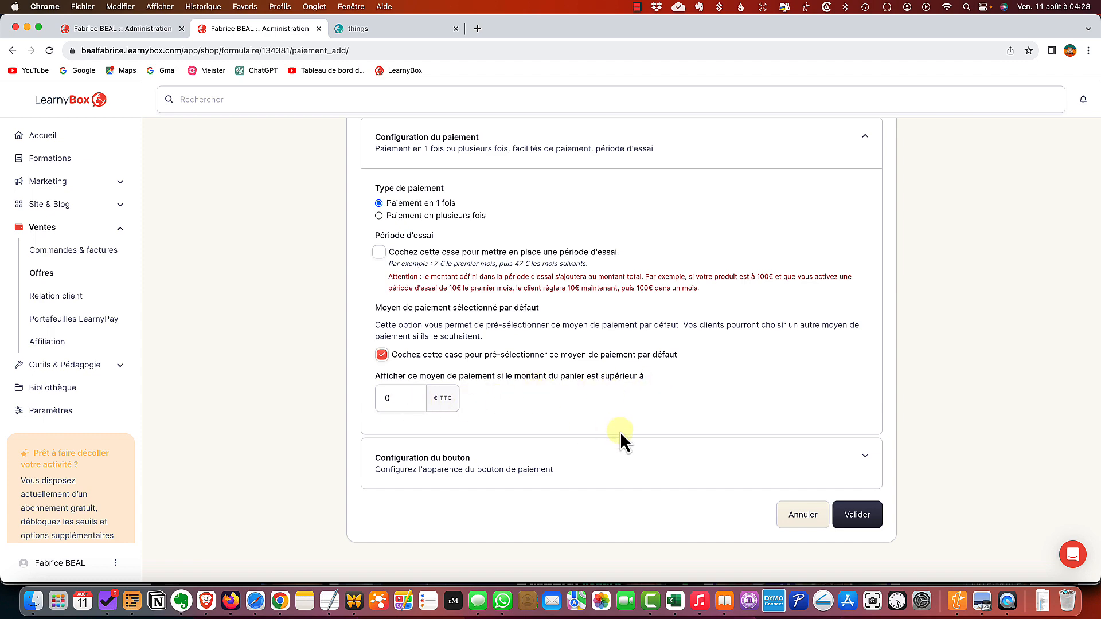
# Expand the payment button configuration and try to validate the PayPal method without account credentials
pyautogui.click(485, 459)
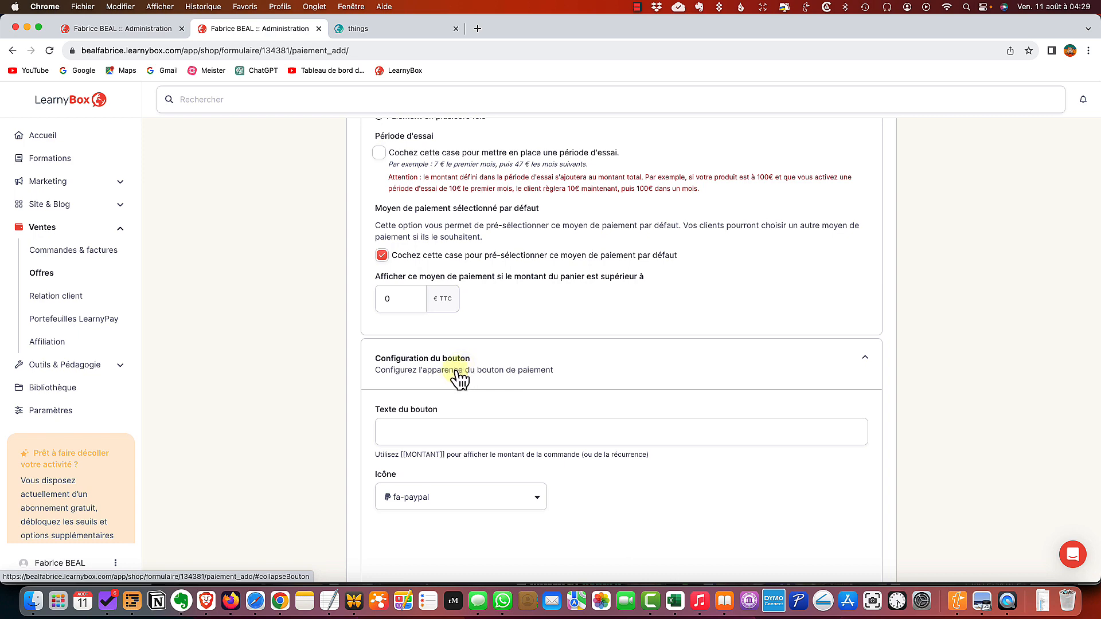
pyautogui.scroll(2, 497, 407)
pyautogui.scroll(-5, 497, 407)
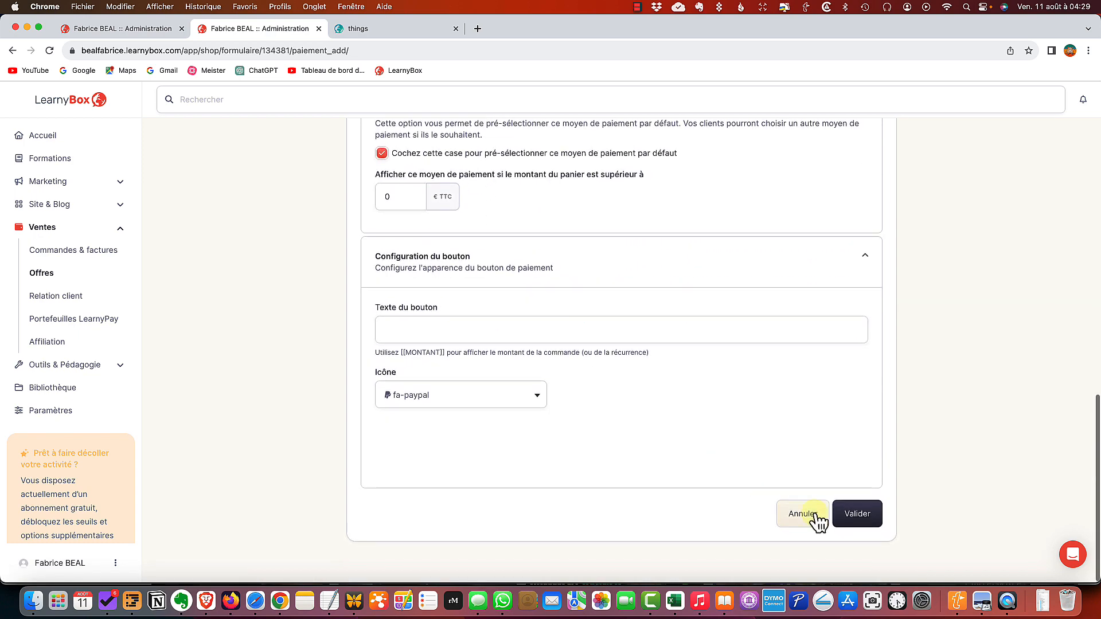
pyautogui.click(857, 514)
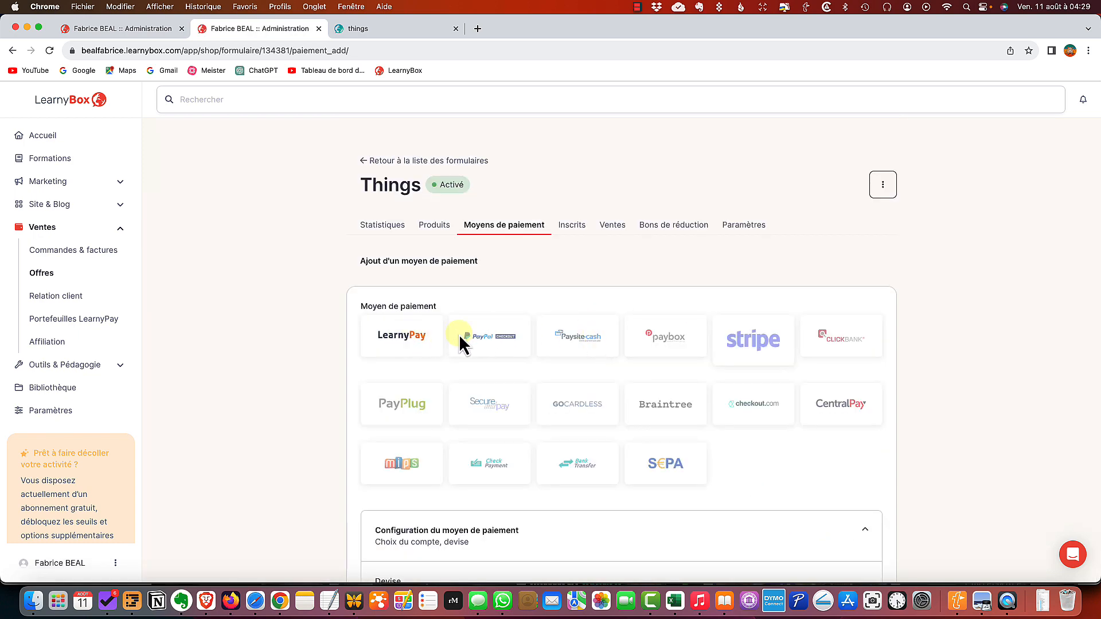
# Choose Stripe as the payment method, view its key configuration page and return to the list of payment methods
pyautogui.click(749, 342)
pyautogui.scroll(-3, 720, 361)
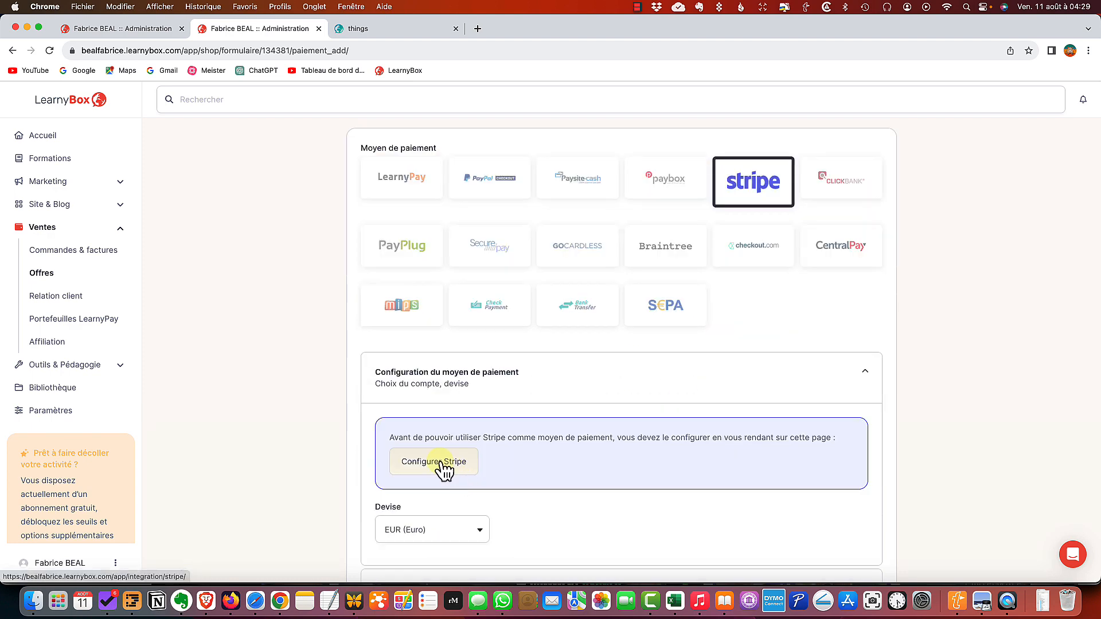
pyautogui.click(442, 466)
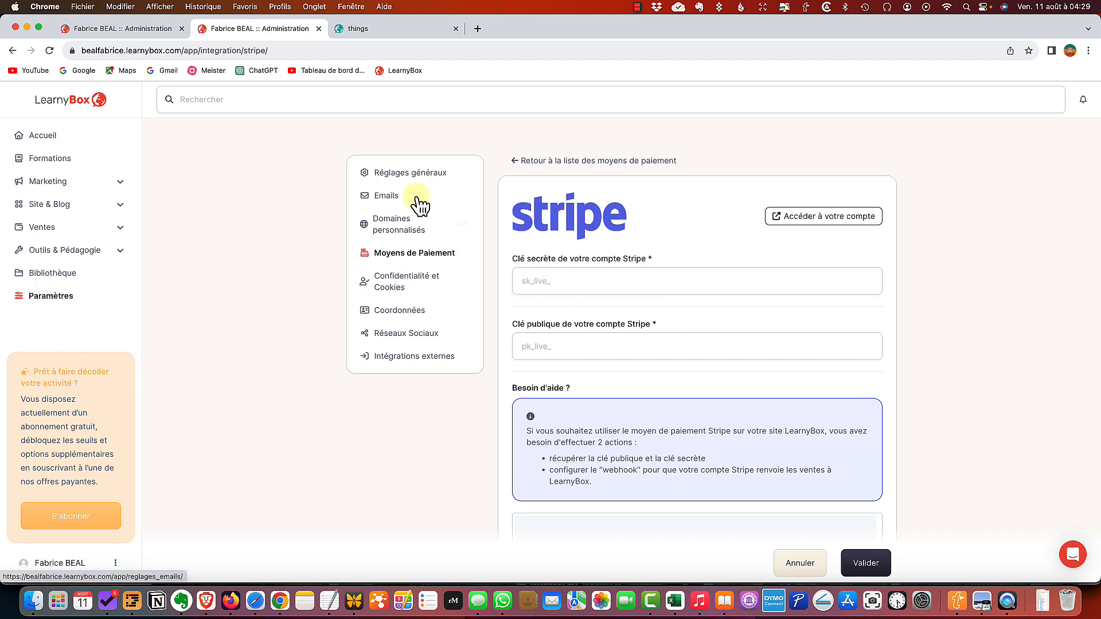
pyautogui.click(518, 164)
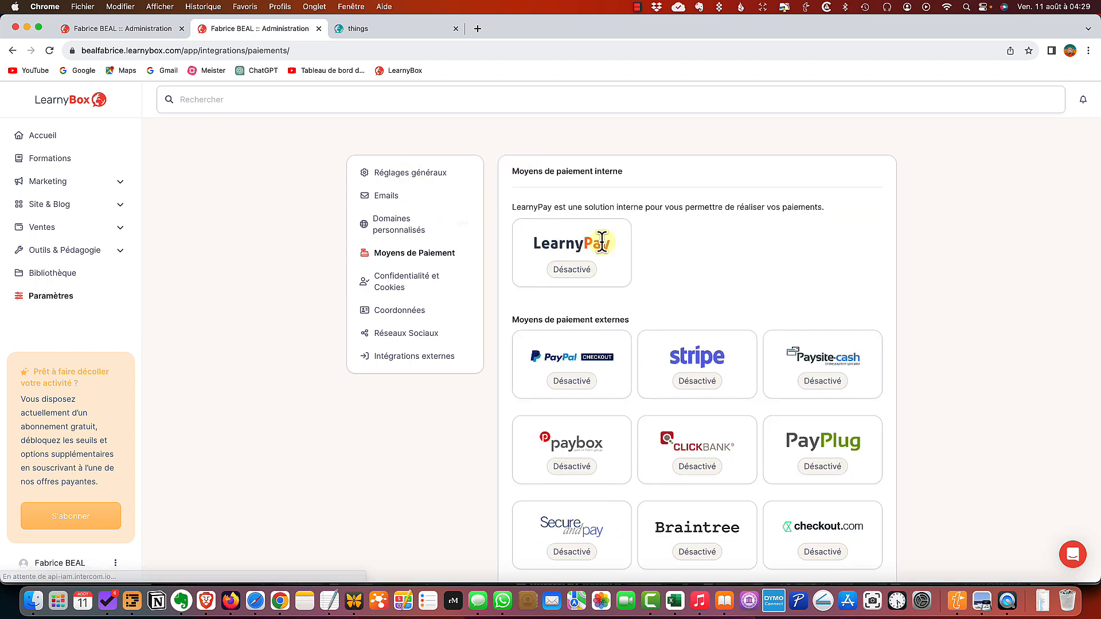
# Open the LearnyPay account setup and review its conditions, supported currencies and excluded countries
pyautogui.click(575, 261)
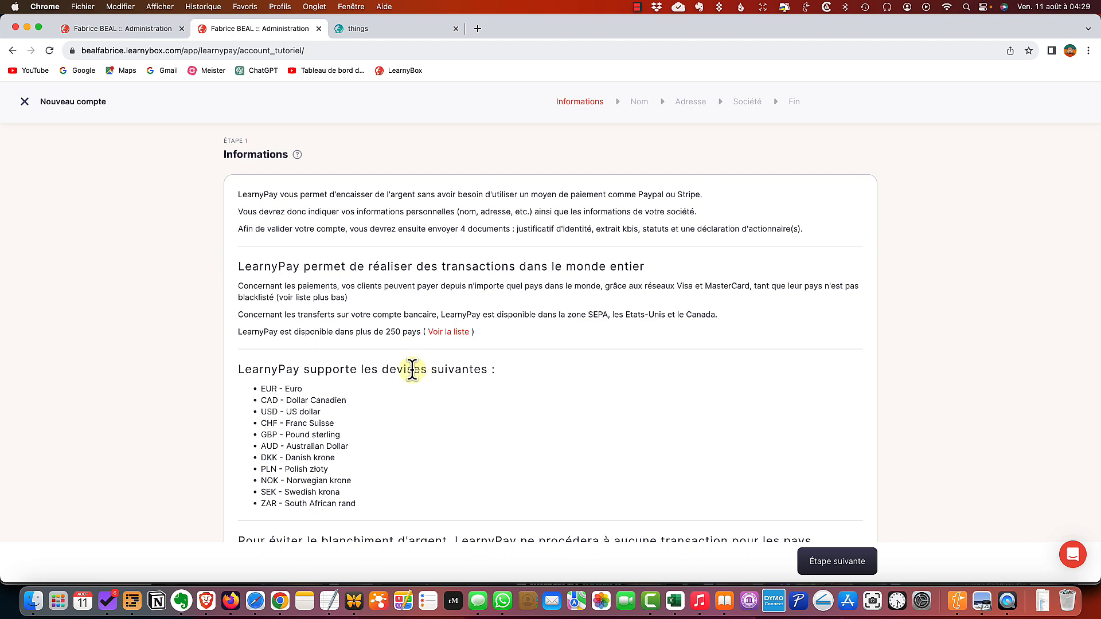
pyautogui.scroll(-10, 413, 370)
pyautogui.scroll(5, 412, 370)
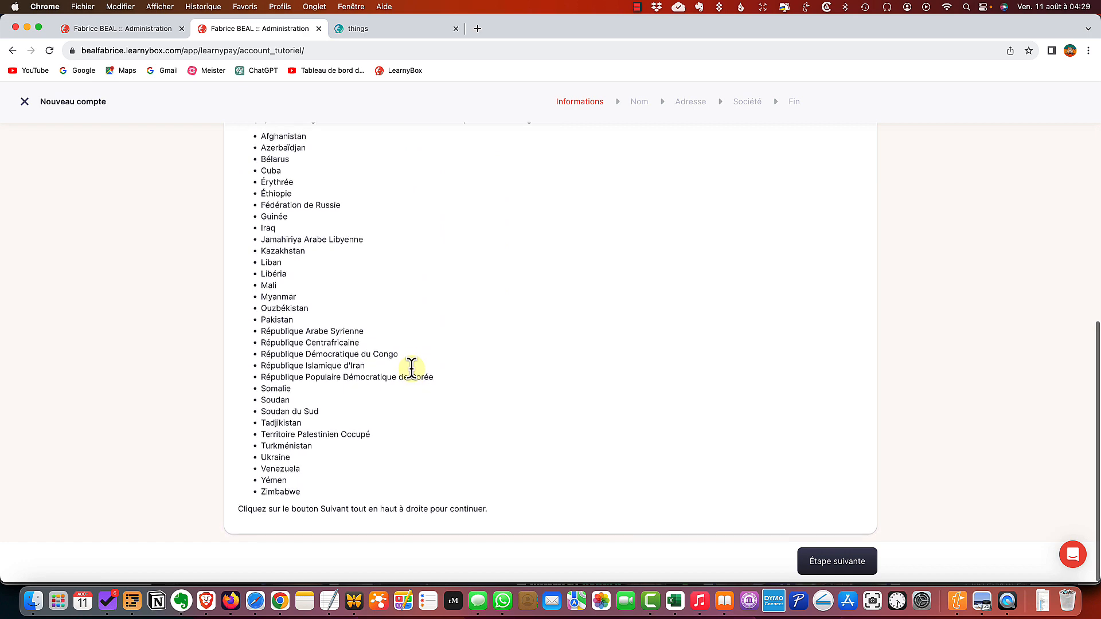
pyautogui.scroll(3, 410, 372)
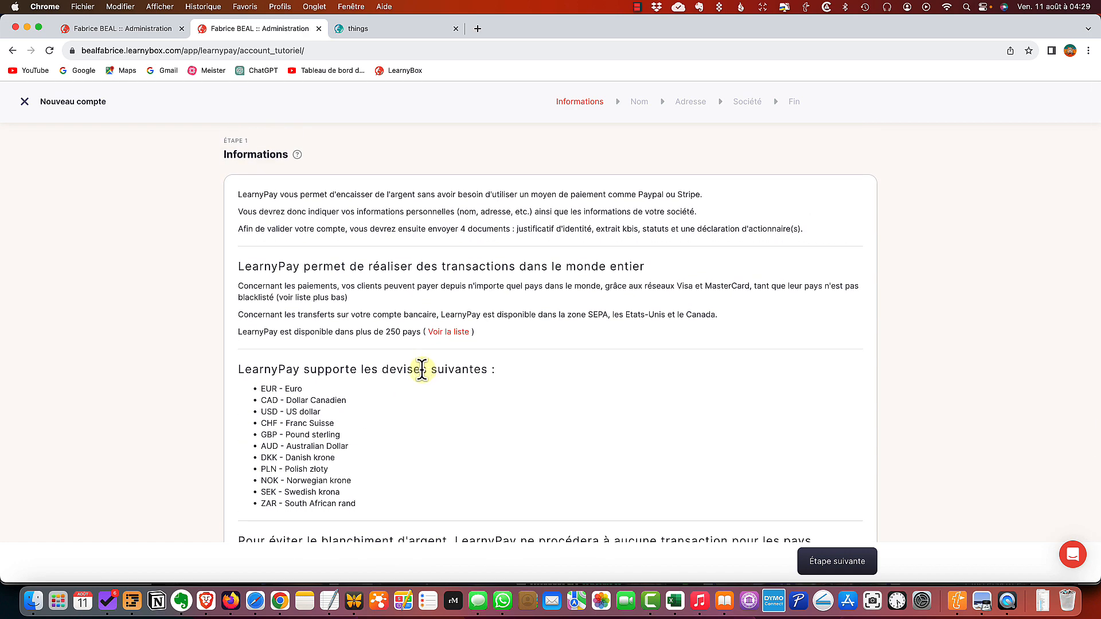
pyautogui.click(843, 565)
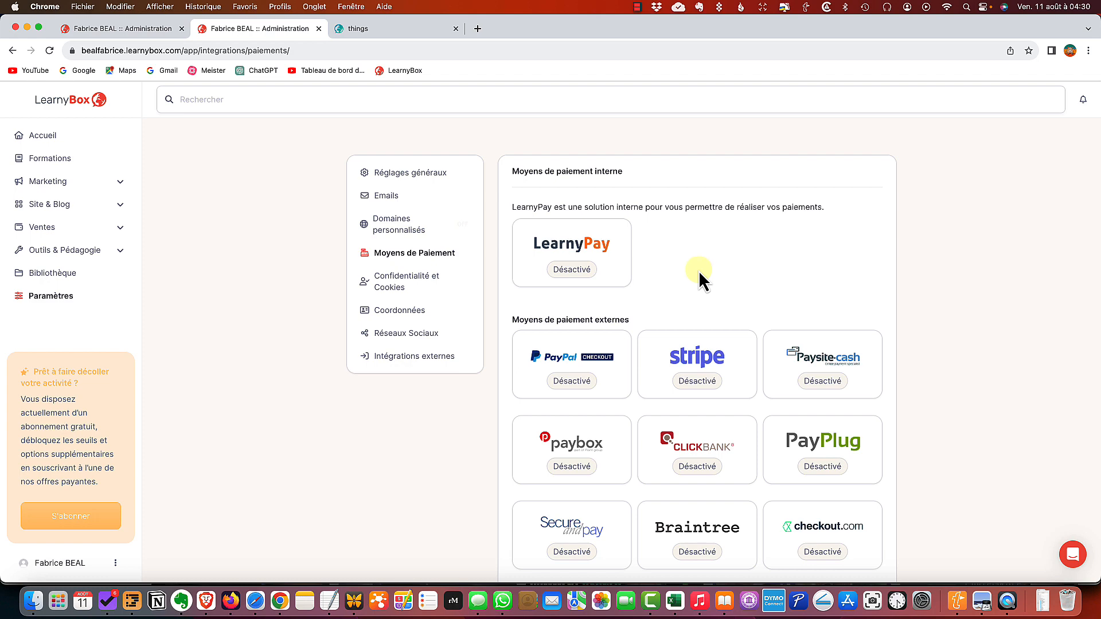
# Return to the order page builder, reload it without the guided tour and assign the Things form to the payment element
pyautogui.click(120, 26)
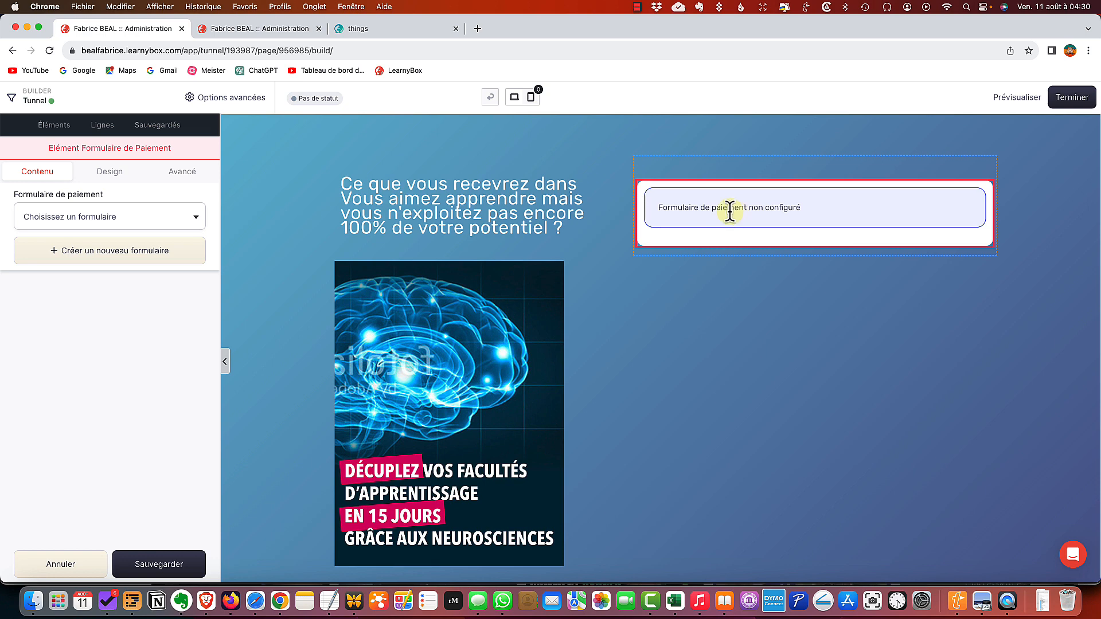
pyautogui.click(106, 216)
pyautogui.click(597, 214)
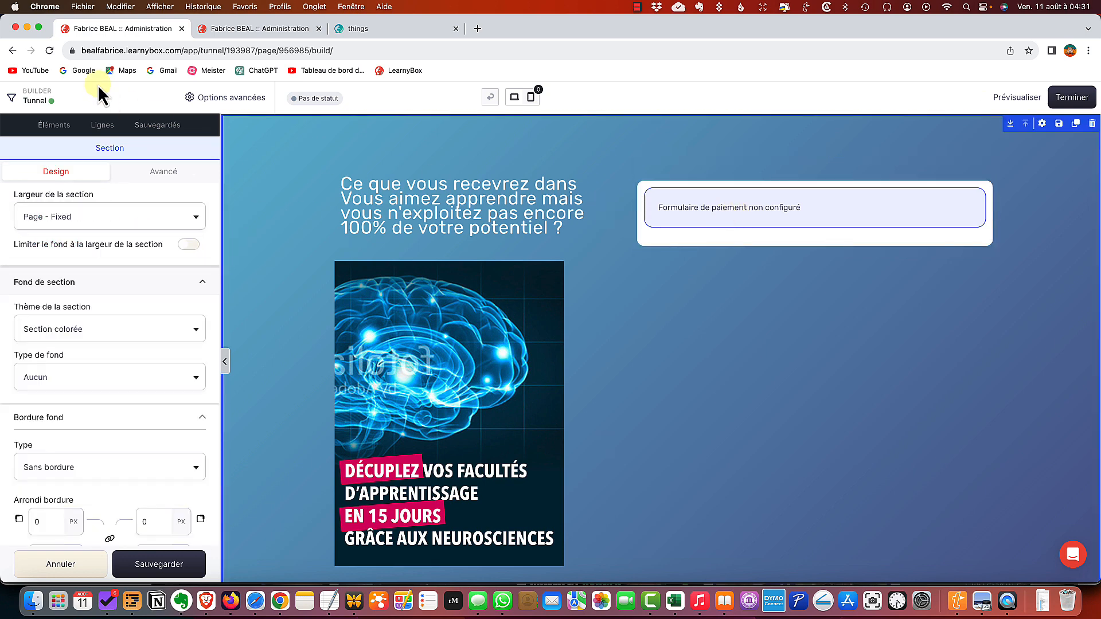
pyautogui.click(49, 50)
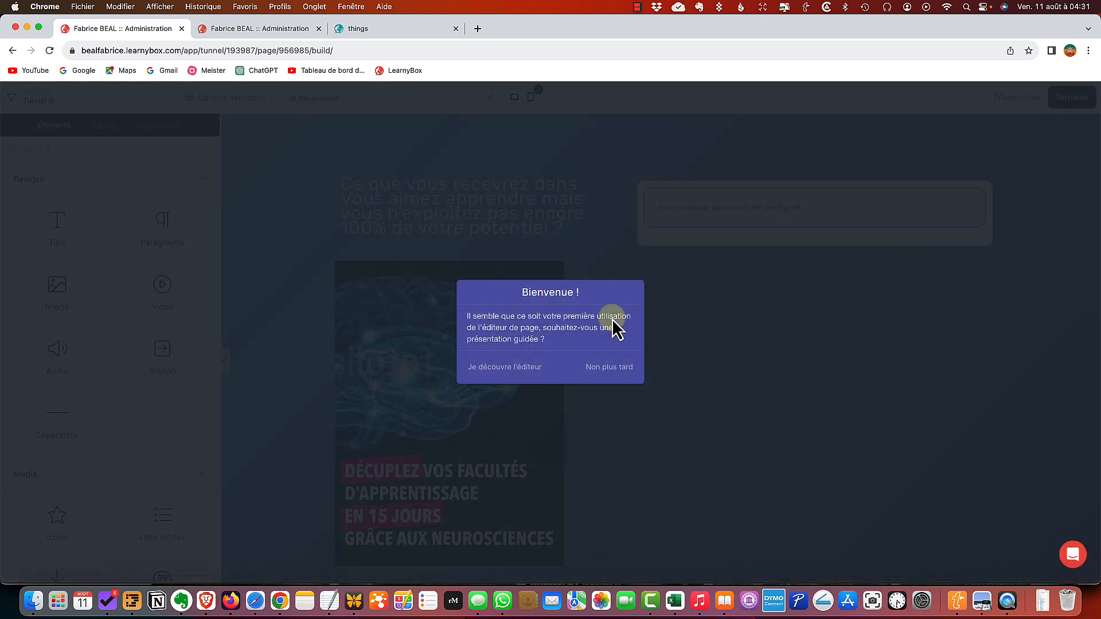
pyautogui.click(609, 367)
pyautogui.click(716, 212)
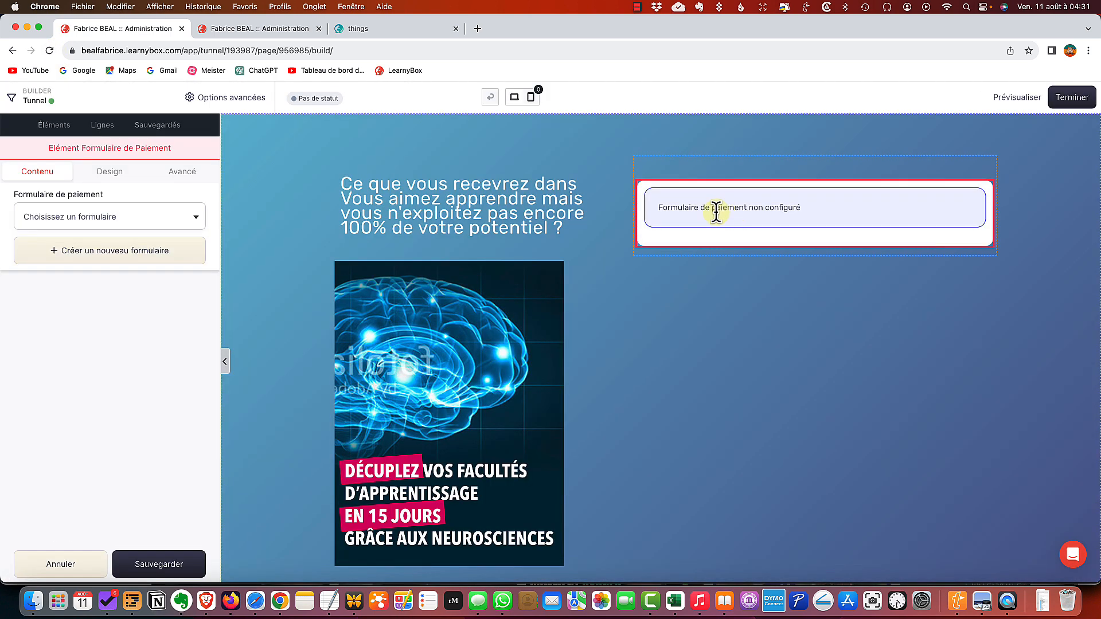
pyautogui.click(151, 217)
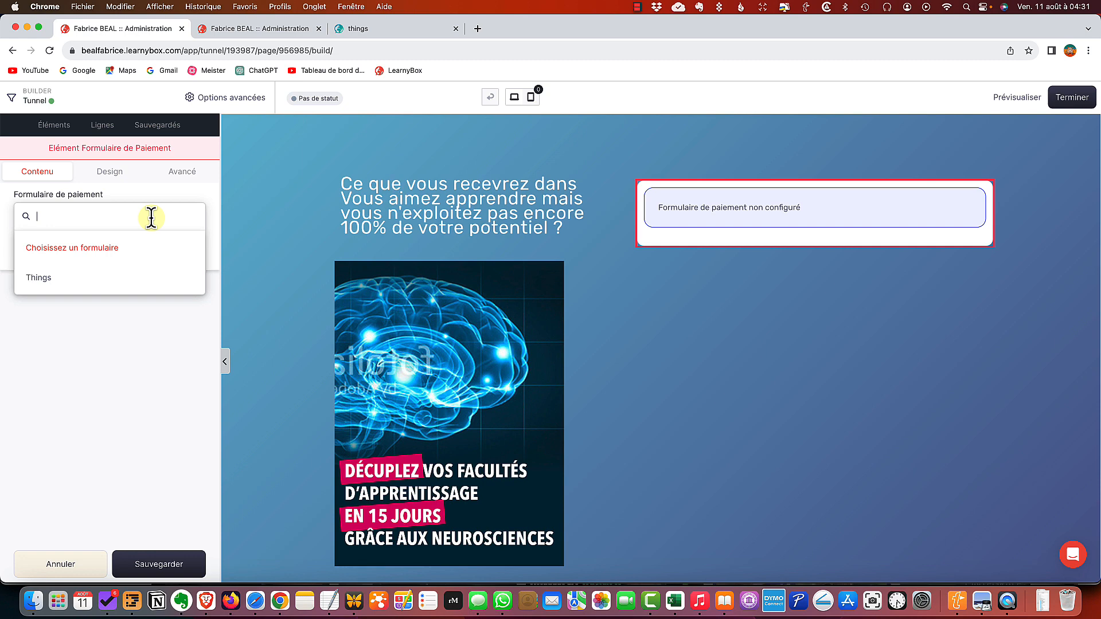
pyautogui.click(67, 288)
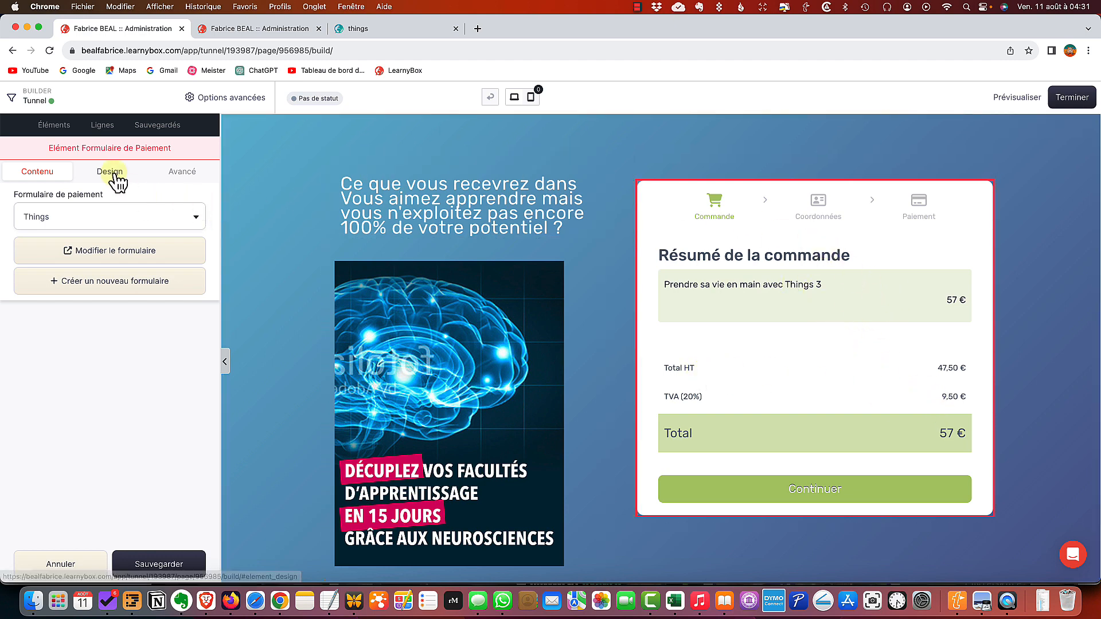
# Open the design settings of the Things payment form from the sales offers
pyautogui.click(114, 251)
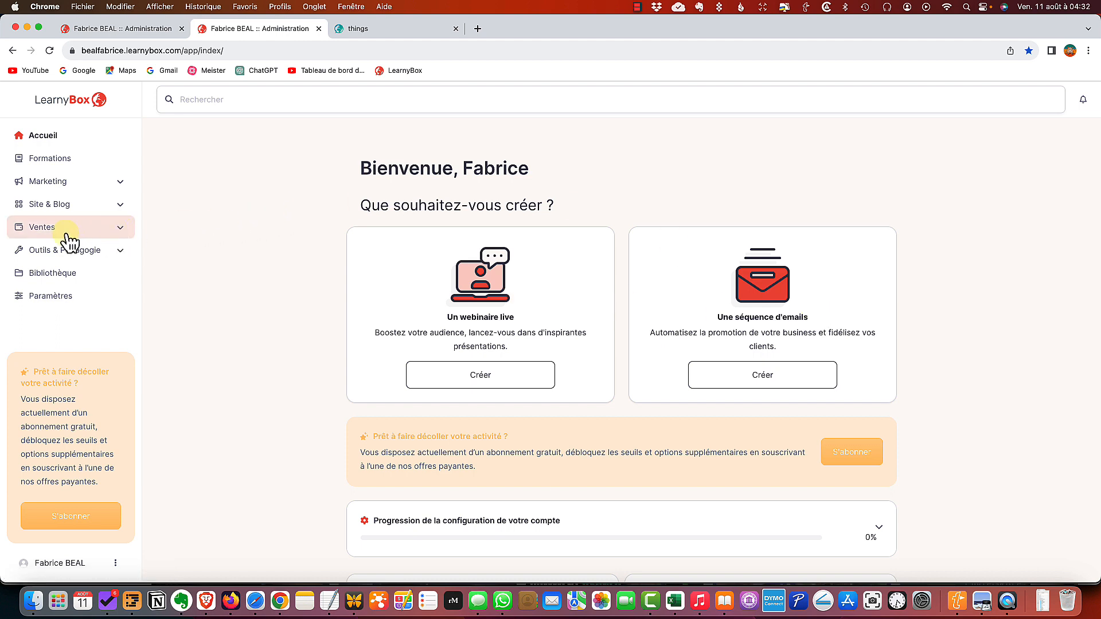
pyautogui.click(57, 231)
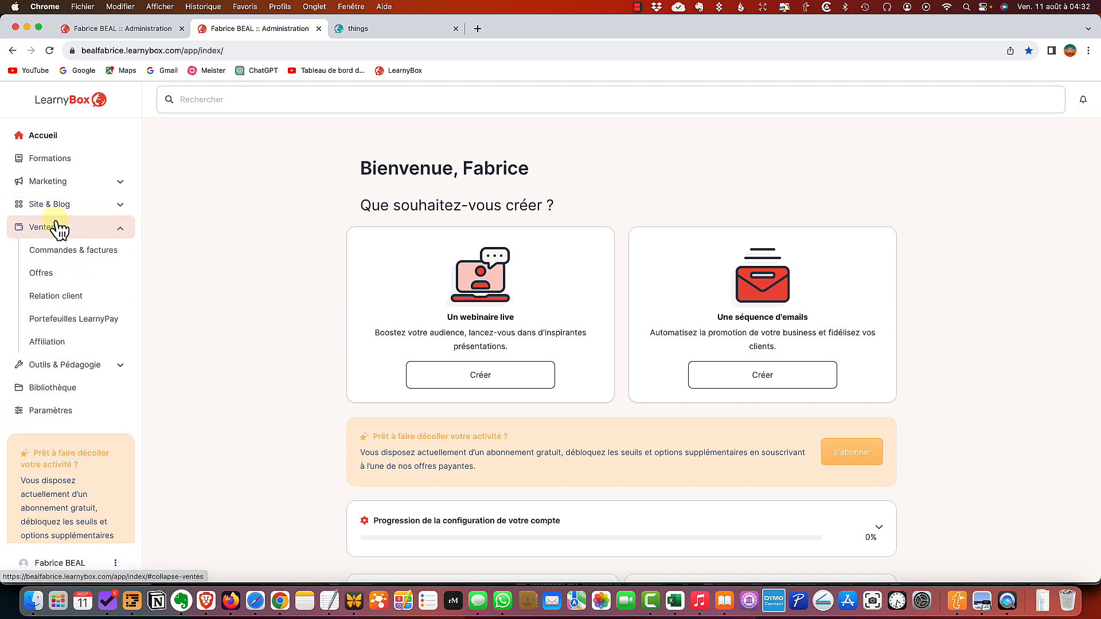
pyautogui.click(47, 275)
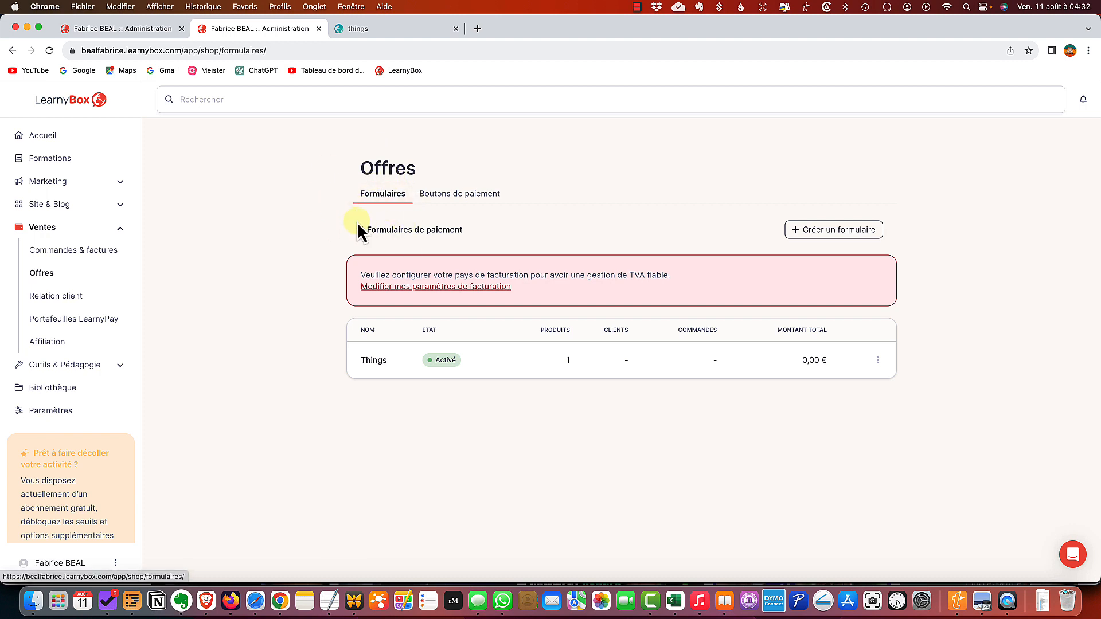
pyautogui.click(375, 363)
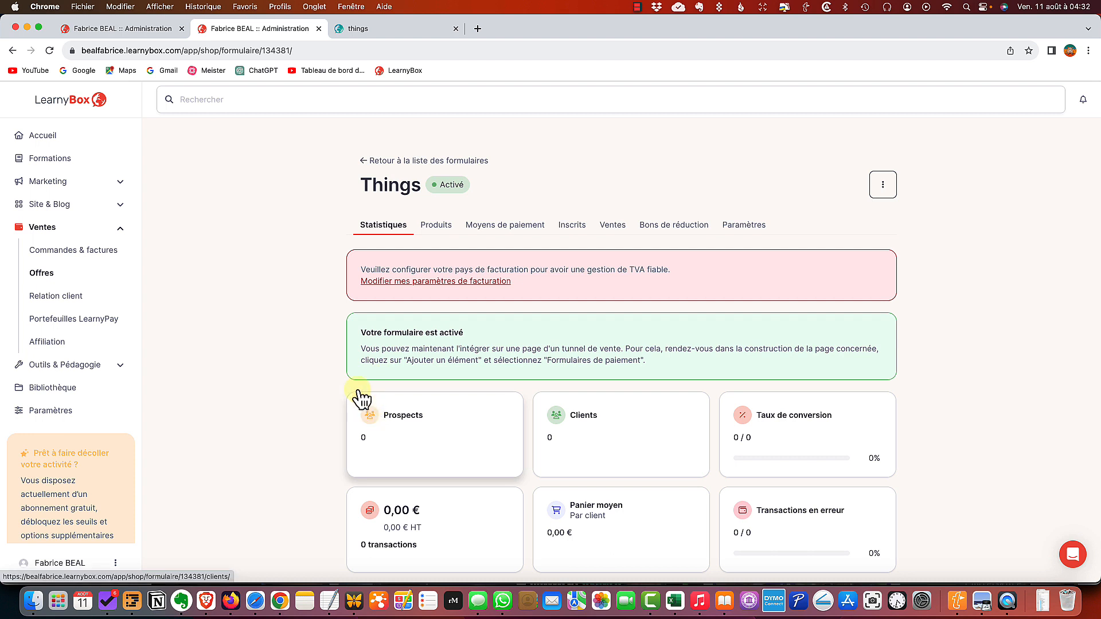
pyautogui.click(746, 226)
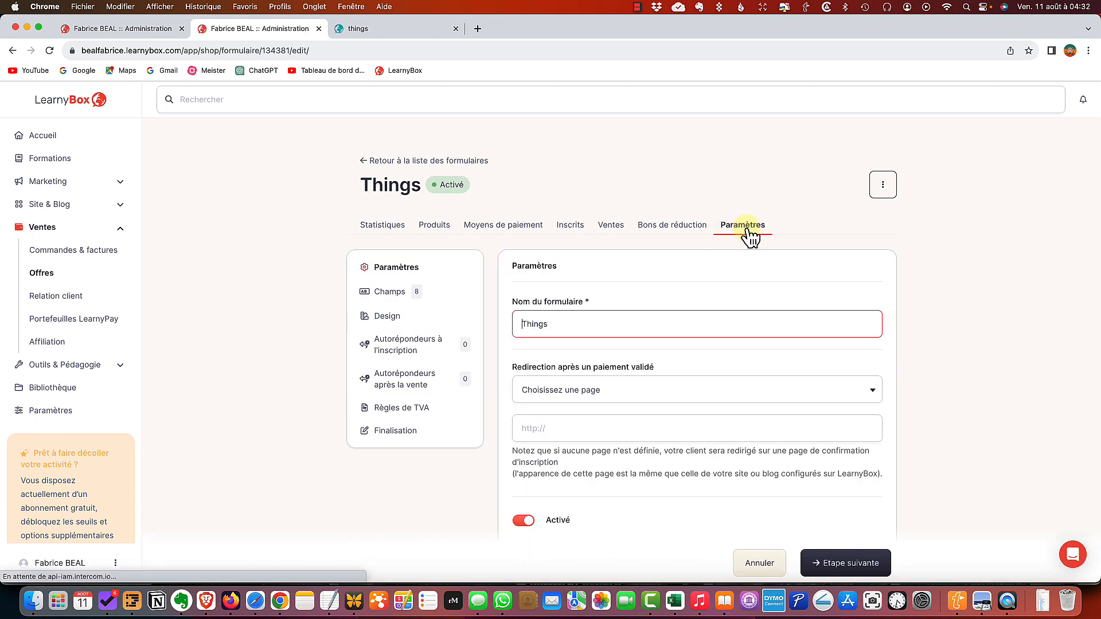
pyautogui.click(400, 315)
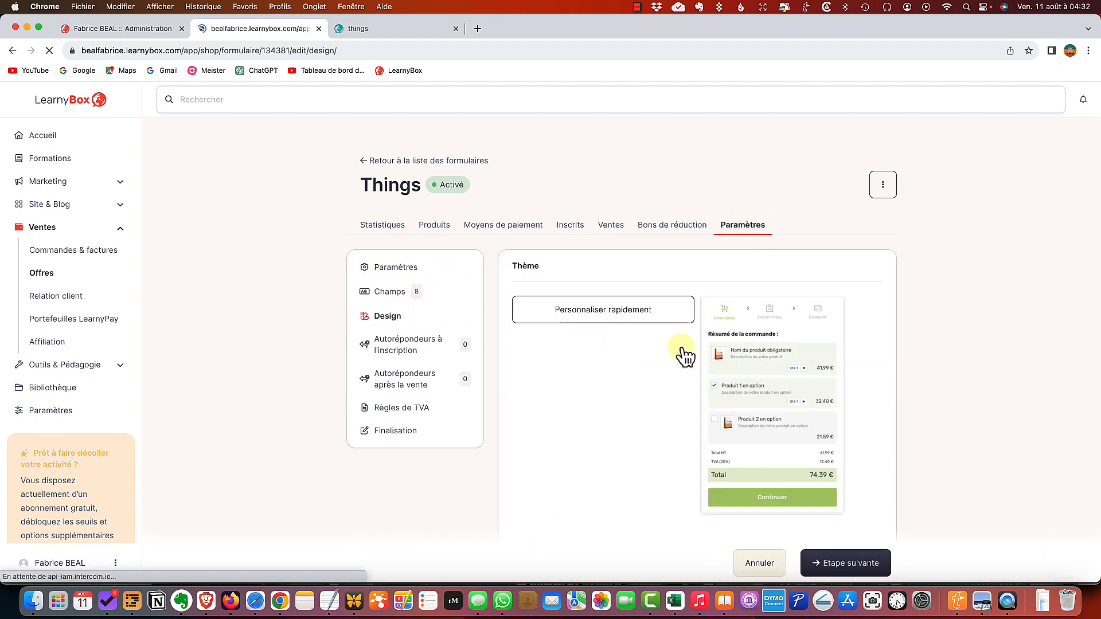
# Set the main colour of the payment form to light blue #739efa in the quick customization and save it
pyautogui.scroll(-3, 735, 367)
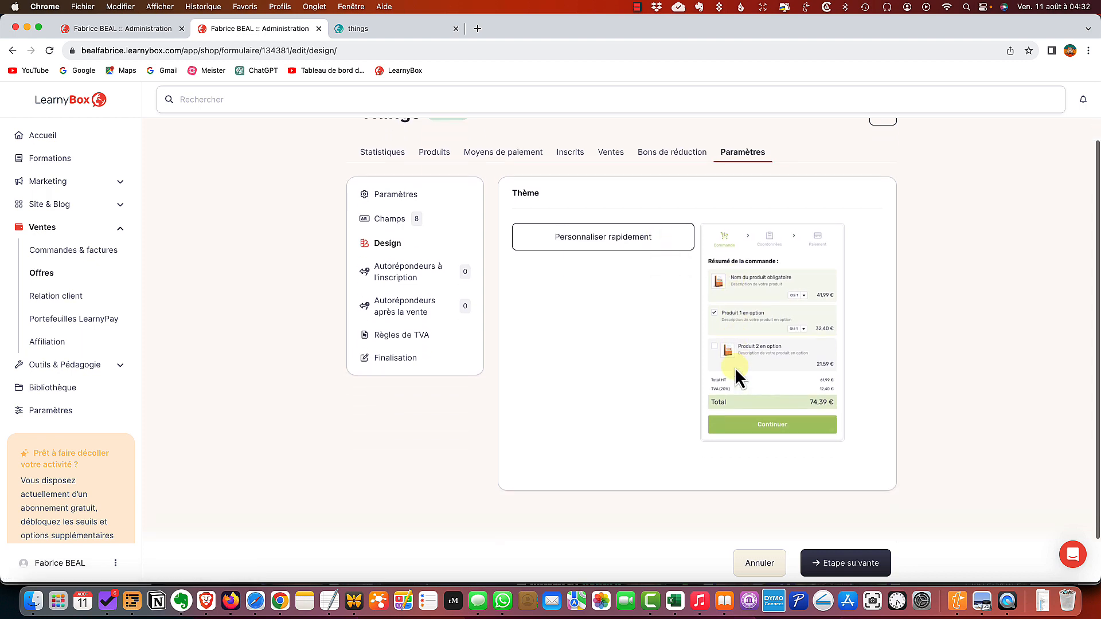
pyautogui.scroll(3, 735, 367)
pyautogui.click(590, 314)
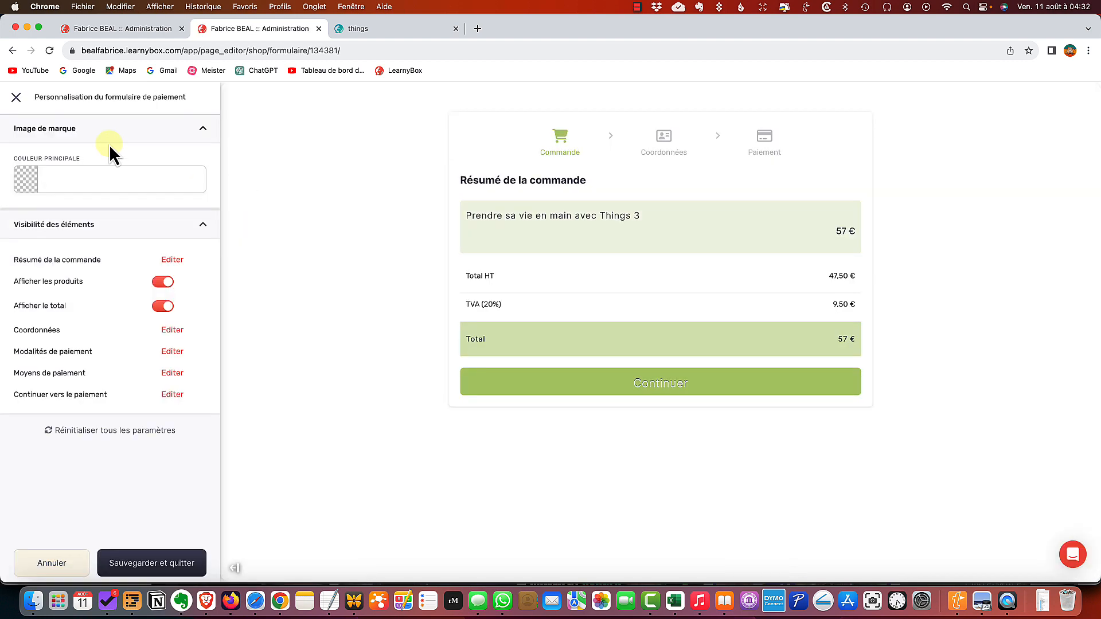
pyautogui.click(38, 177)
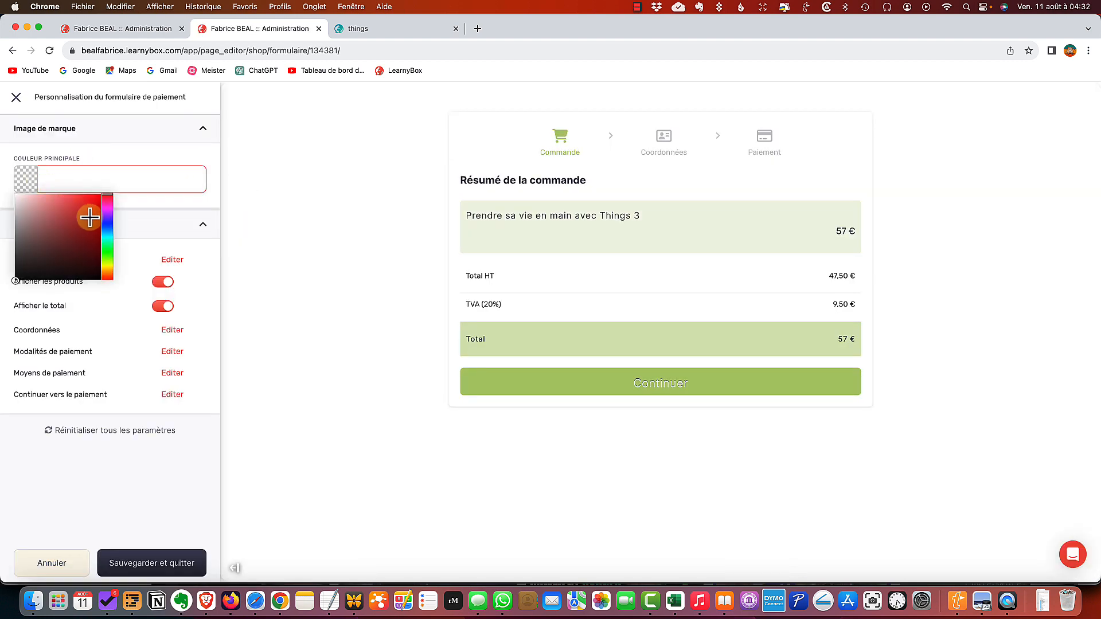
pyautogui.click(106, 229)
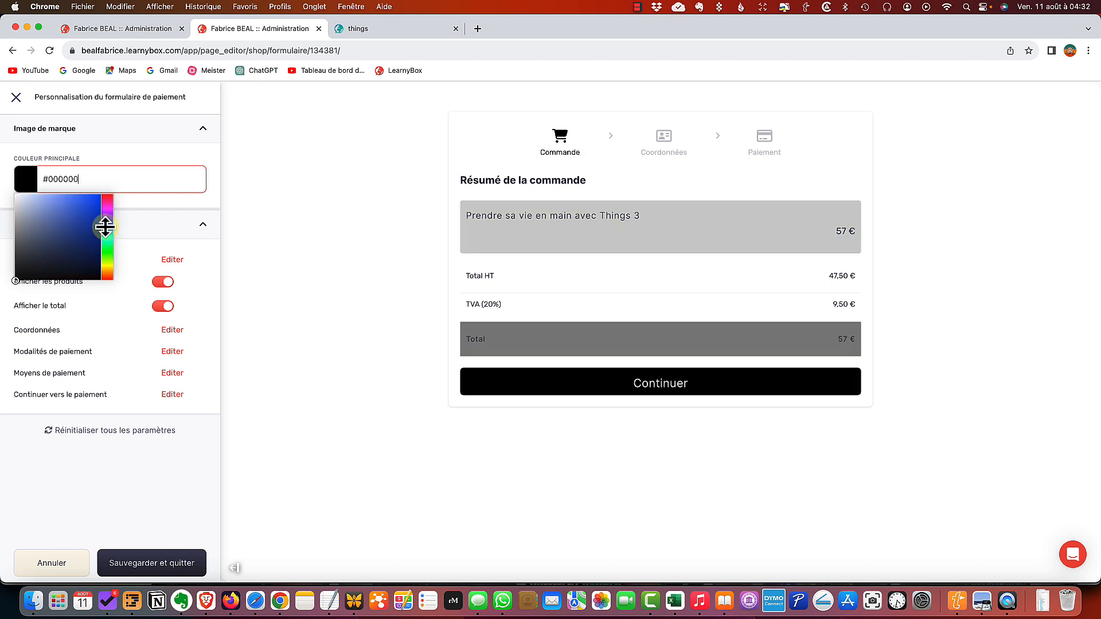
pyautogui.click(46, 202)
pyautogui.moveTo(48, 204)
pyautogui.mouseDown()
pyautogui.moveTo(42, 215)
pyautogui.moveTo(61, 197)
pyautogui.mouseUp()
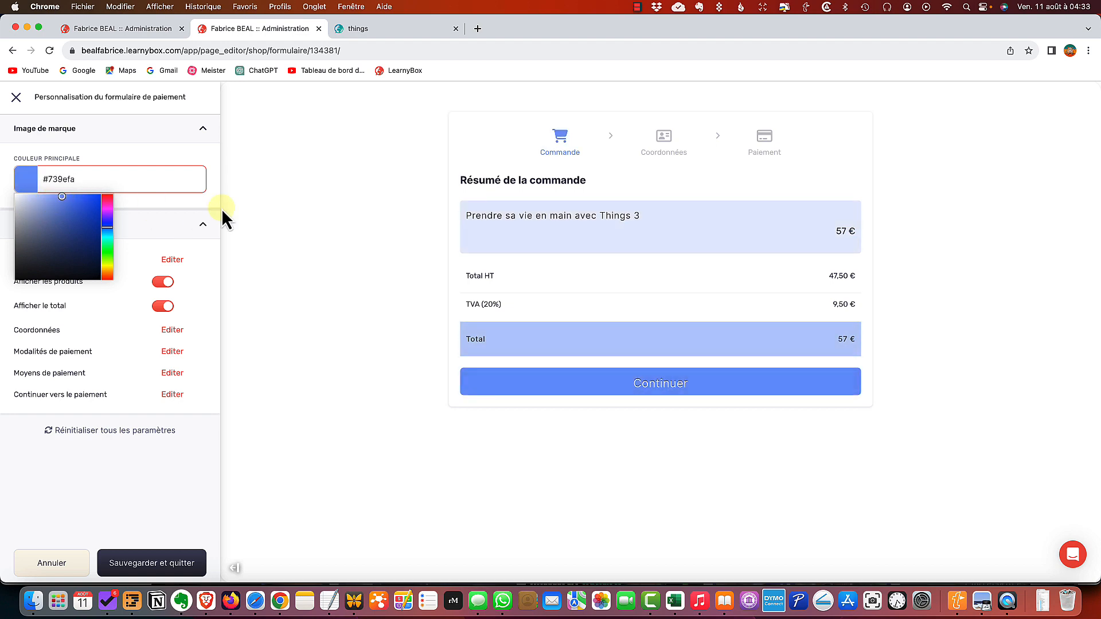
pyautogui.click(151, 564)
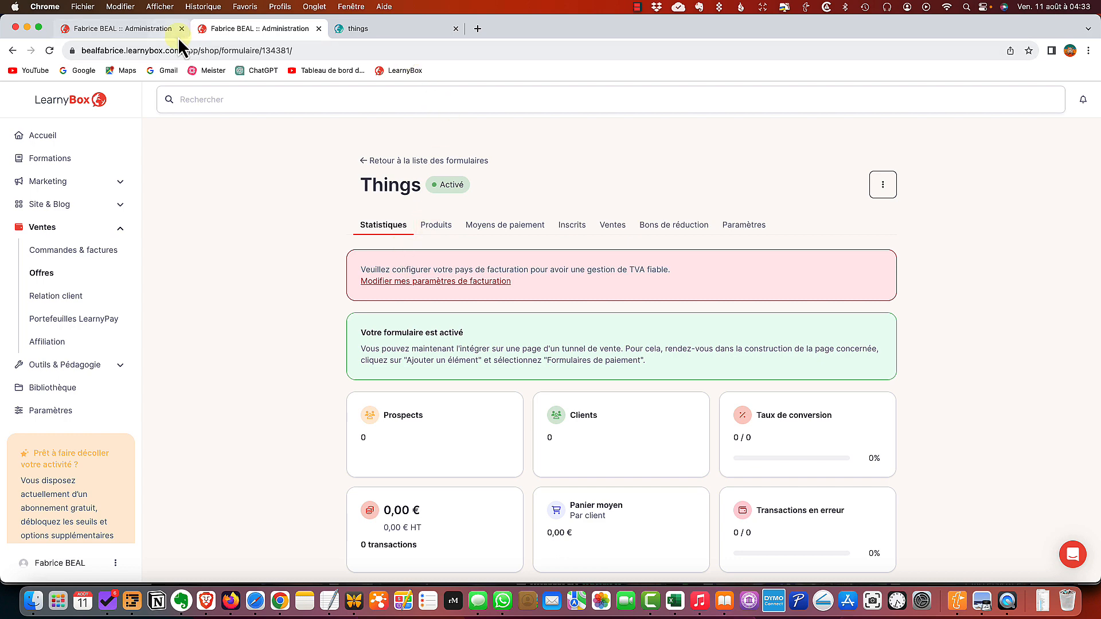
# Return to the order page builder, reload it without the guided tour and look over the page with its payment form
pyautogui.click(120, 30)
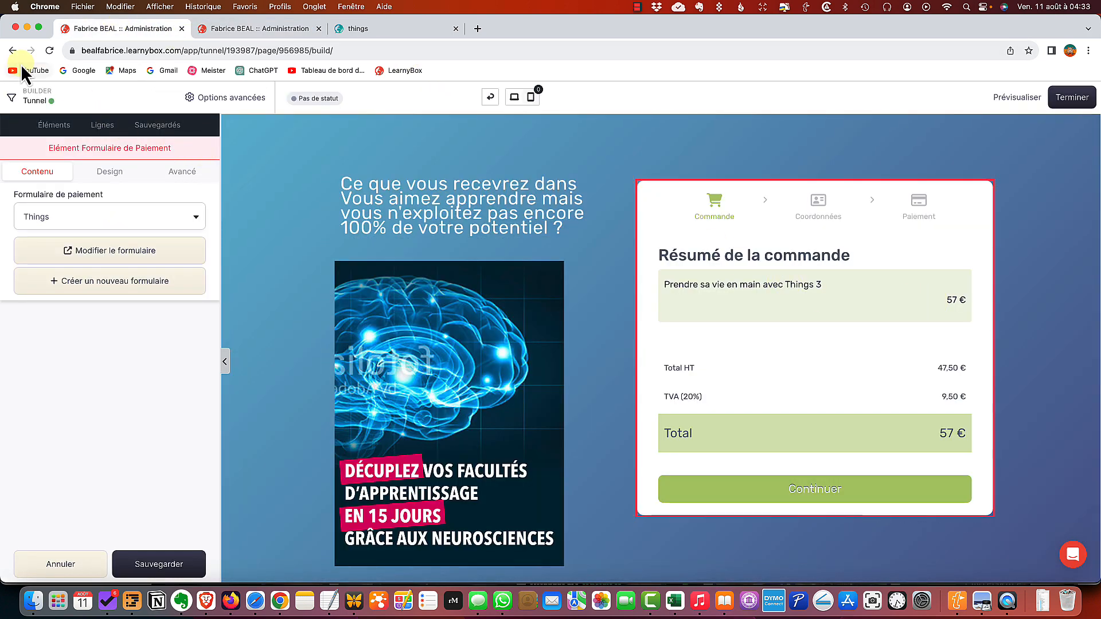
pyautogui.click(49, 51)
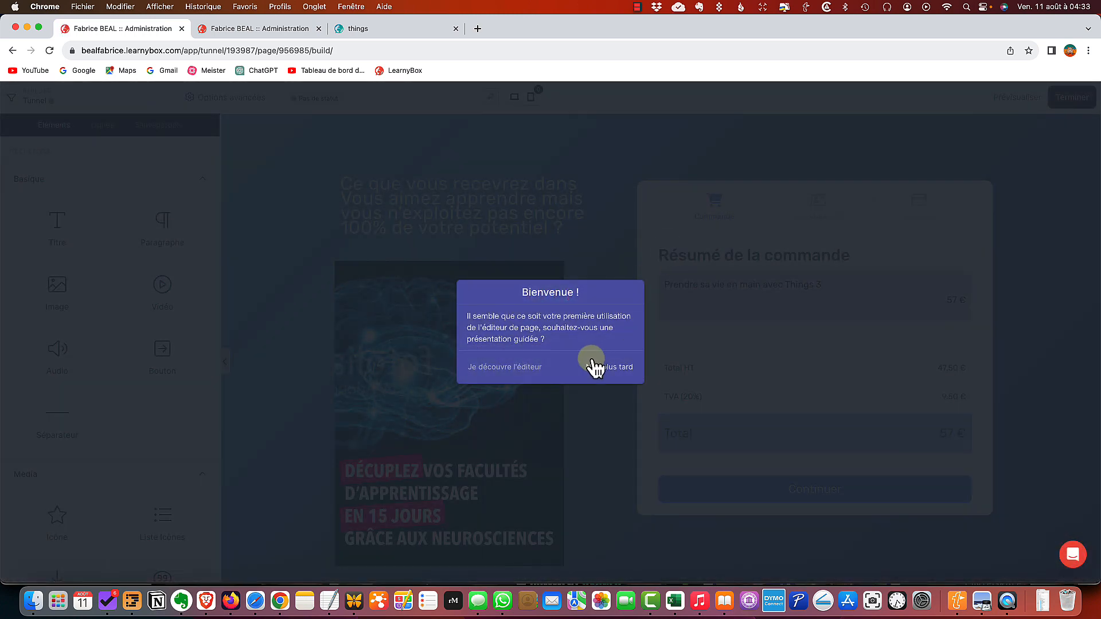
pyautogui.click(610, 367)
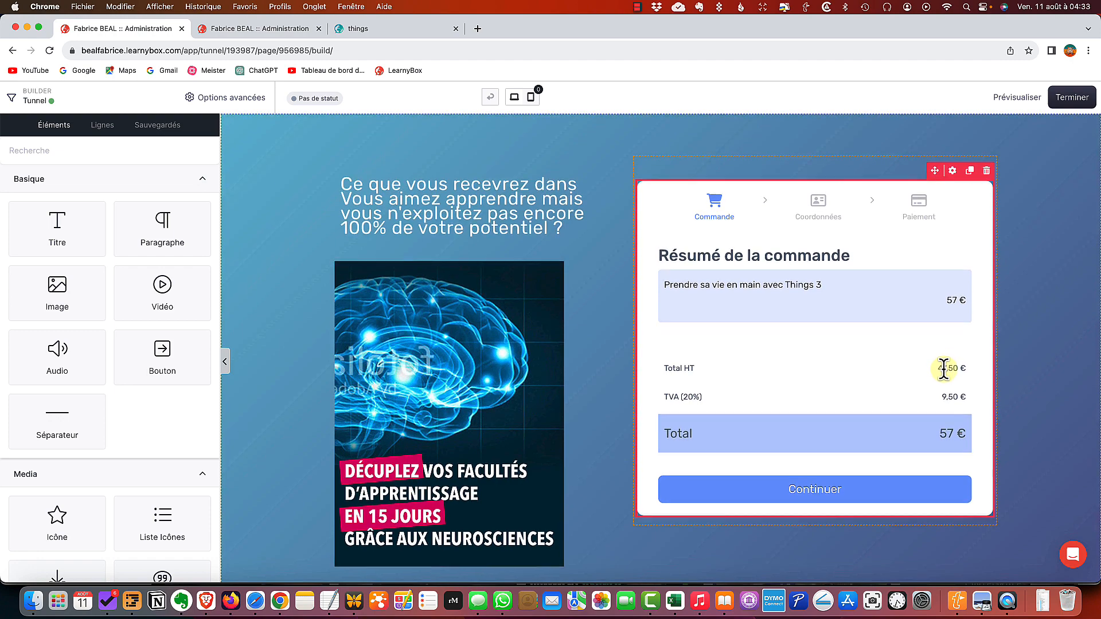
pyautogui.scroll(-3, 944, 367)
pyautogui.scroll(-5, 945, 373)
pyautogui.scroll(8, 944, 373)
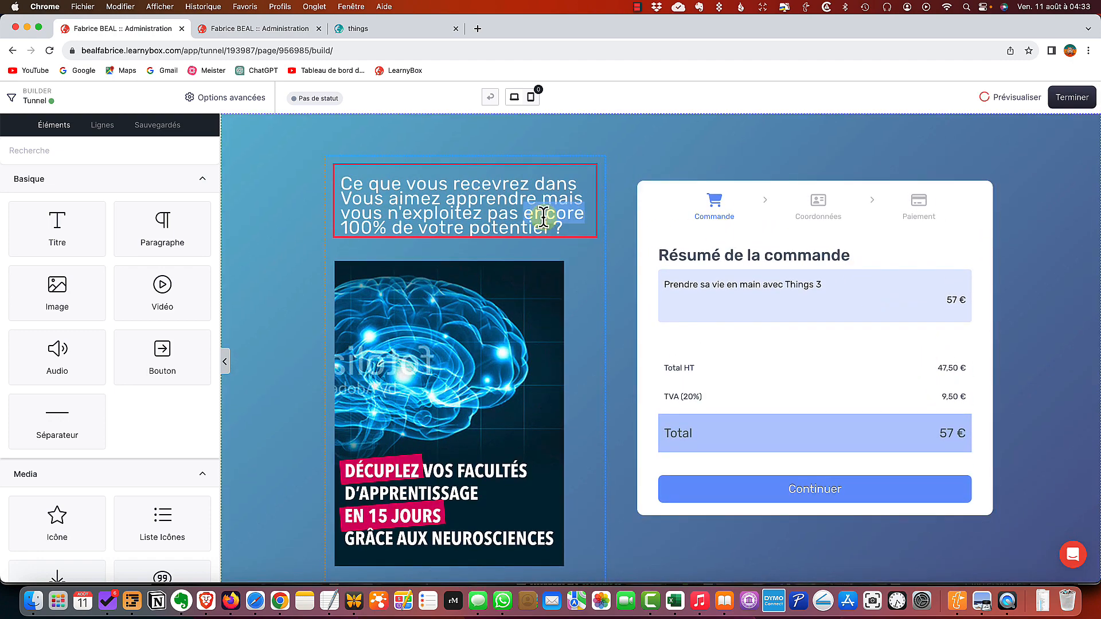
# Replace the heading above the brain image with "Formation Prendre sa Vie en Main avec Things 3"
pyautogui.click(565, 229)
pyautogui.moveTo(568, 226); pyautogui.dragTo(327, 180)
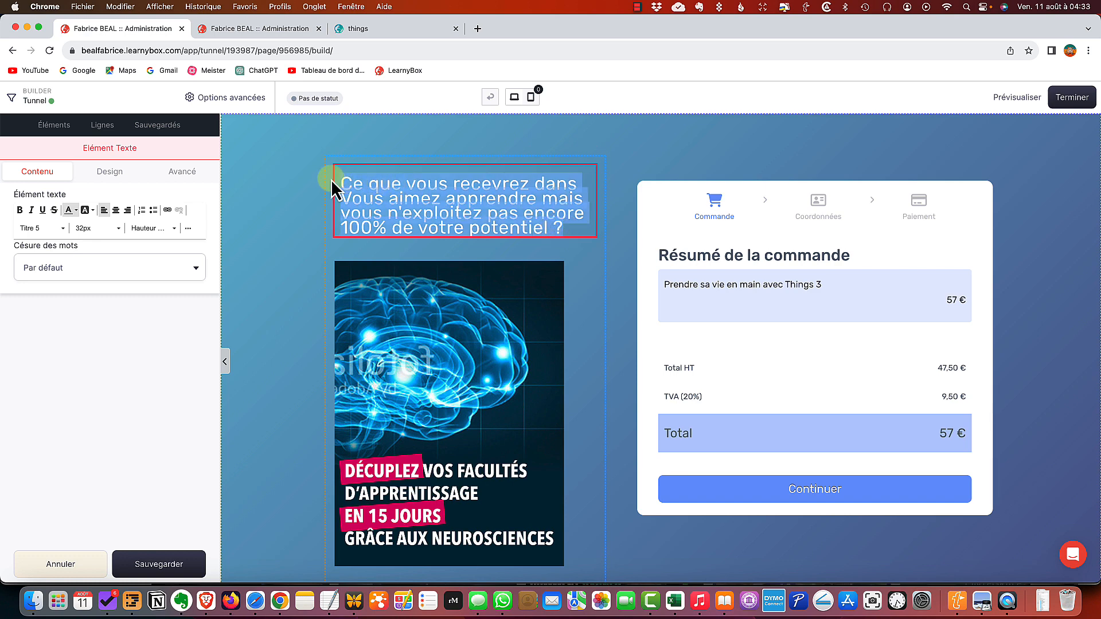
pyautogui.write('F')
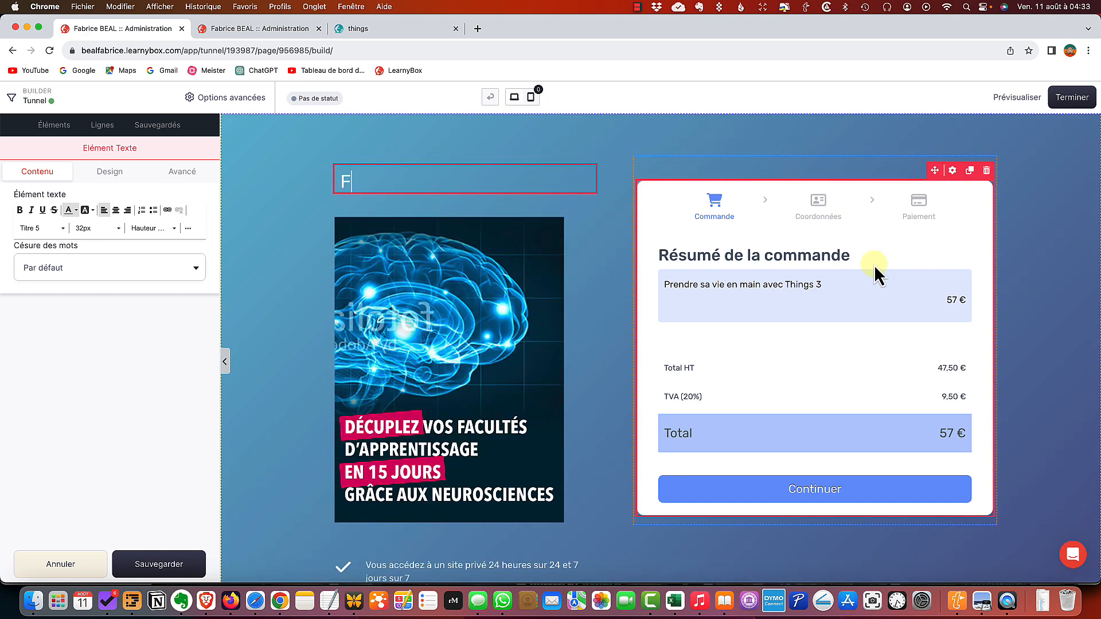
pyautogui.write('ormation Prendre')
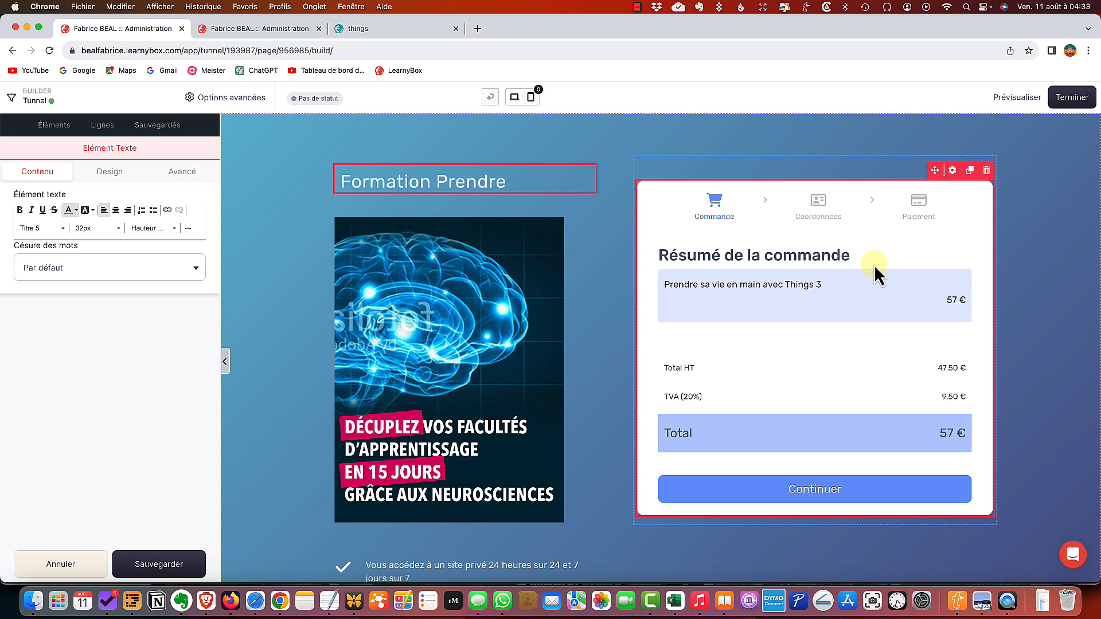
pyautogui.write(' sa Vie en Main ')
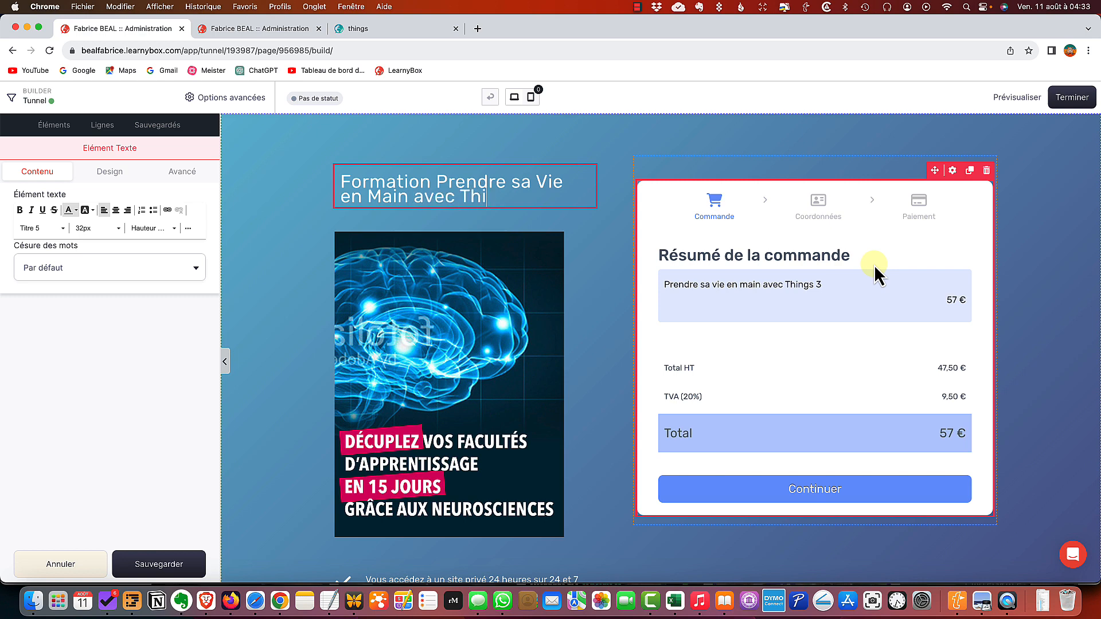
pyautogui.write('avec Things 3')
pyautogui.click(448, 320)
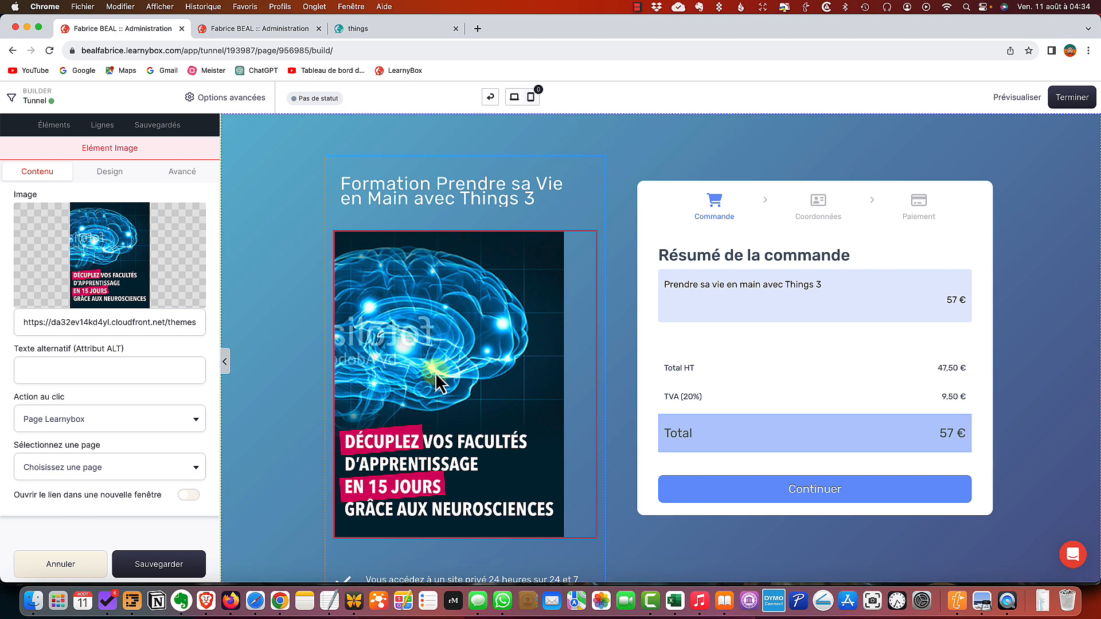
pyautogui.scroll(-4, 467, 367)
pyautogui.scroll(3, 468, 367)
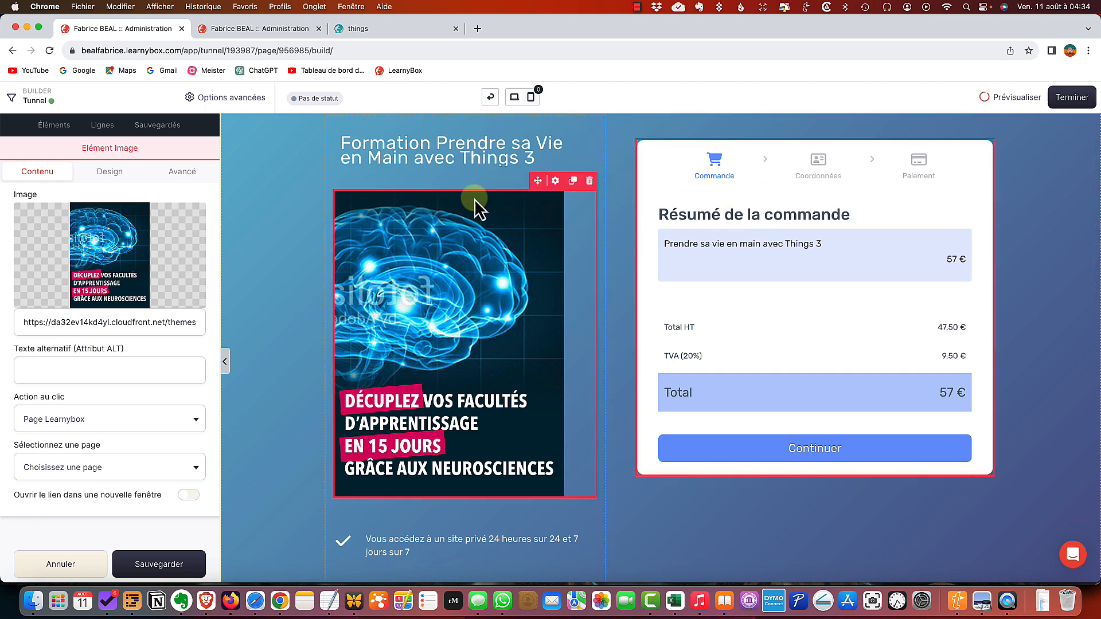
pyautogui.click(460, 207)
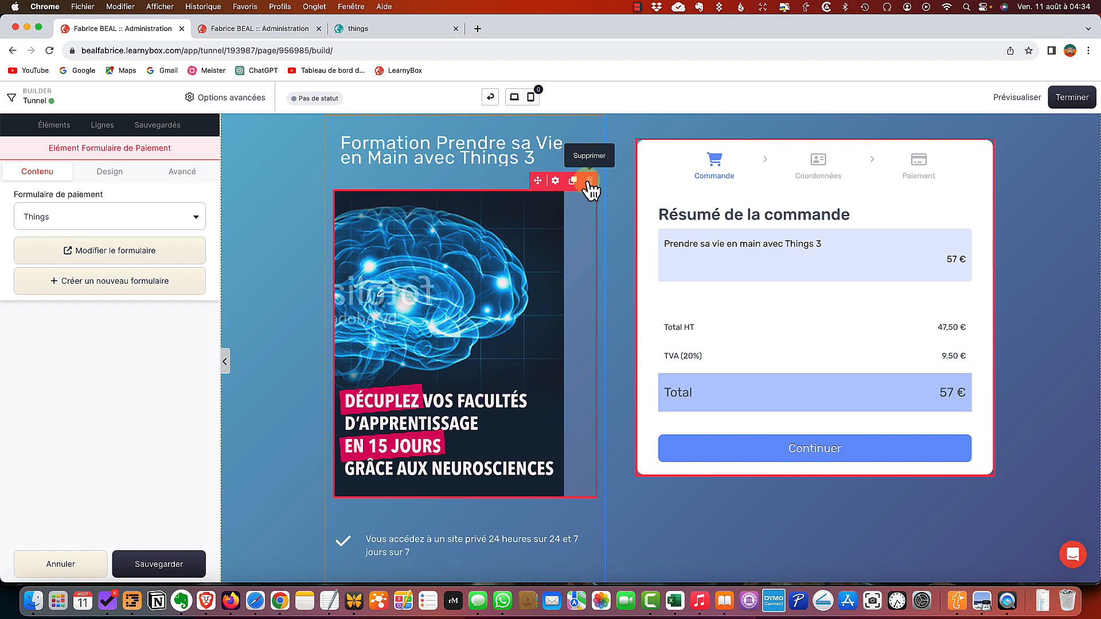
# Search Google for "icone things 3" in a new browser tab
pyautogui.click(476, 29)
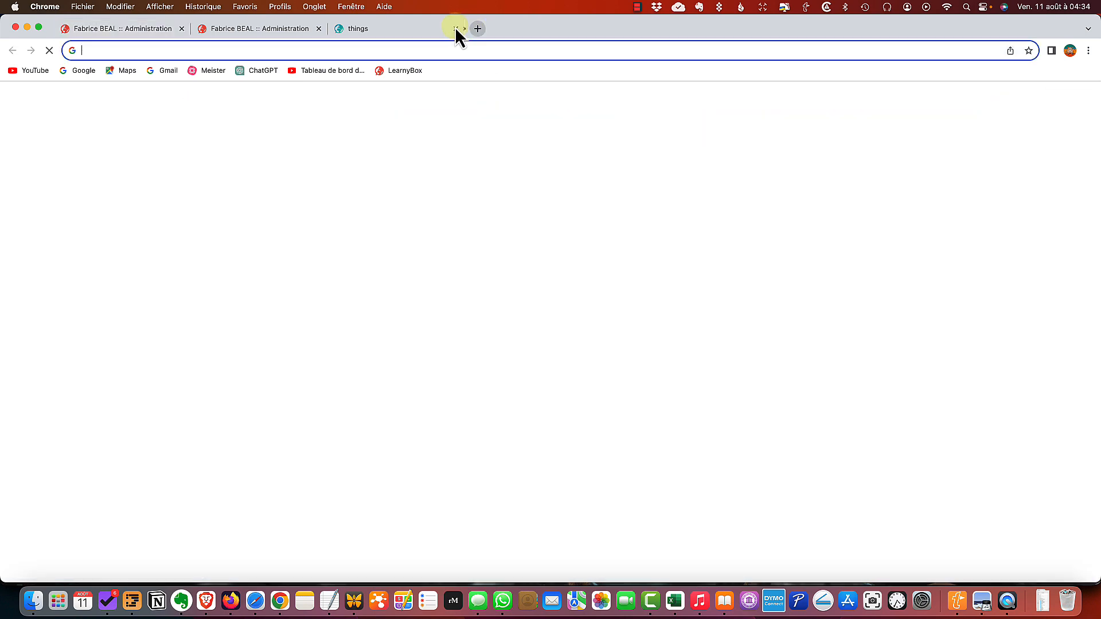
pyautogui.click(512, 265)
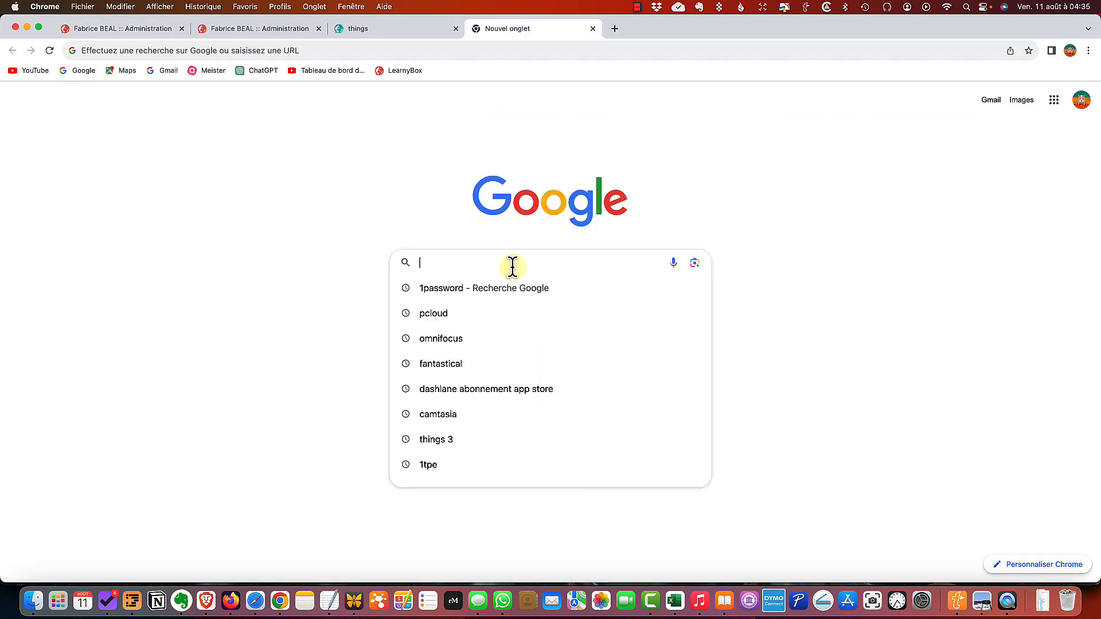
pyautogui.write('ic')
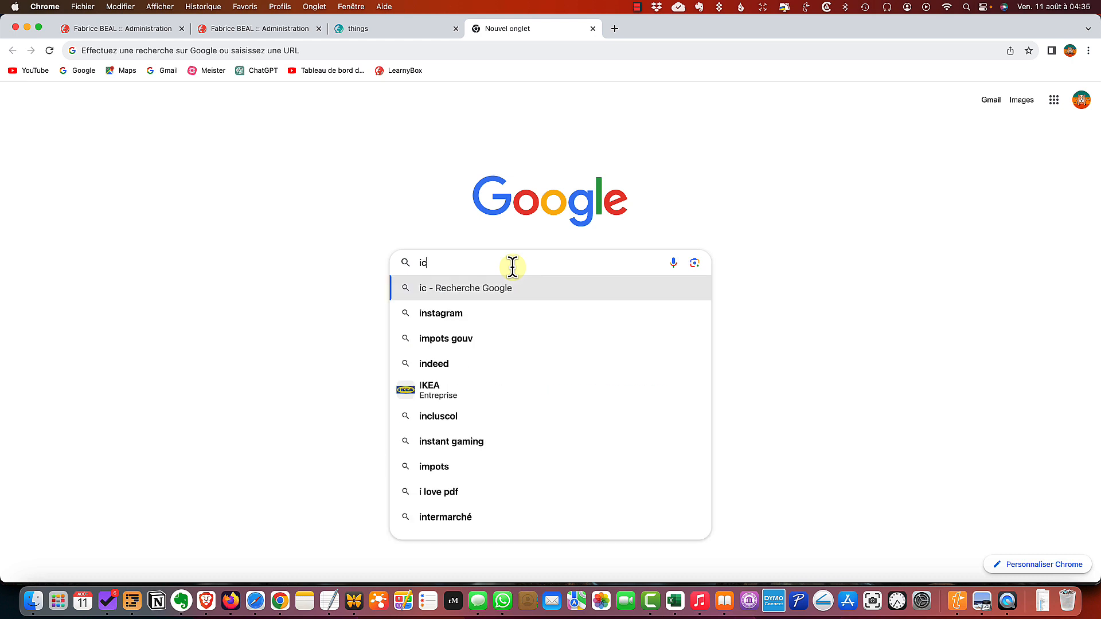
pyautogui.write('one th')
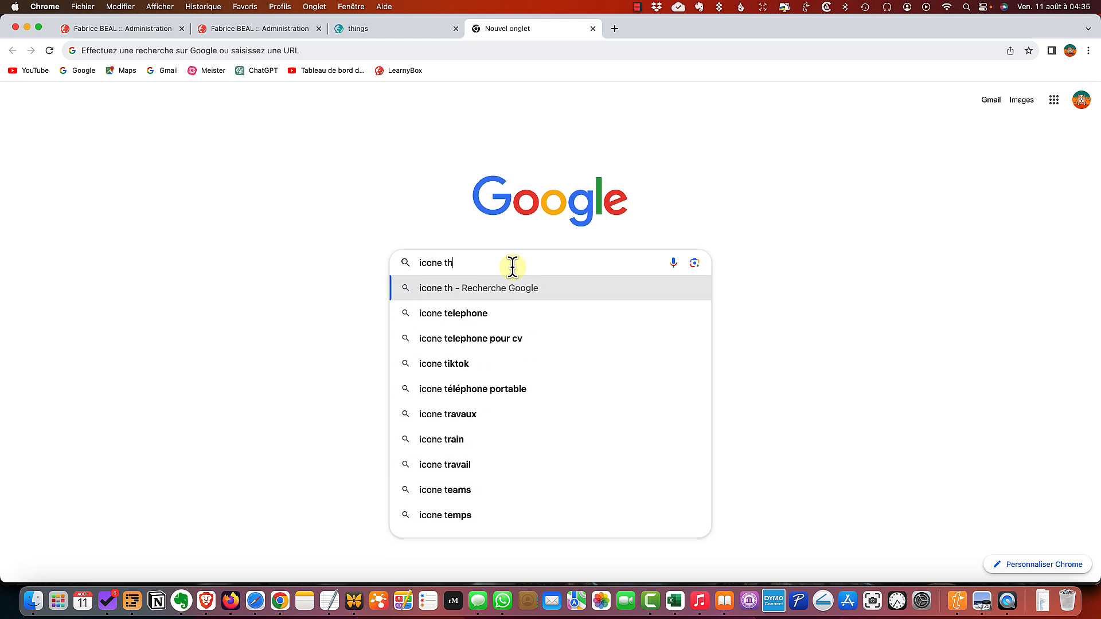
pyautogui.write('ings 3')
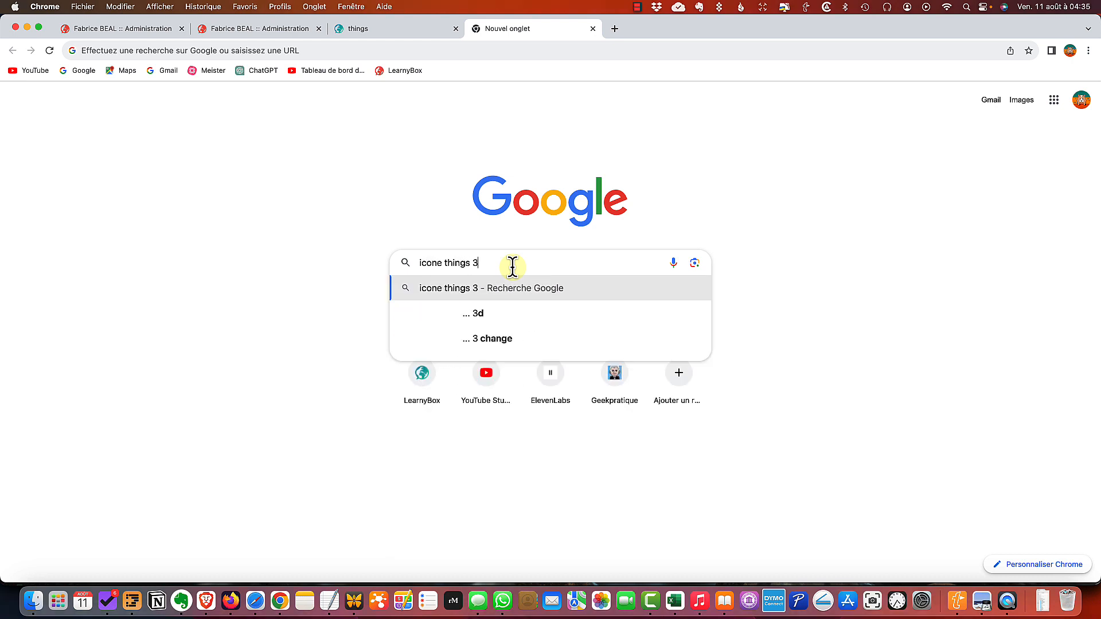
pyautogui.press('Return')
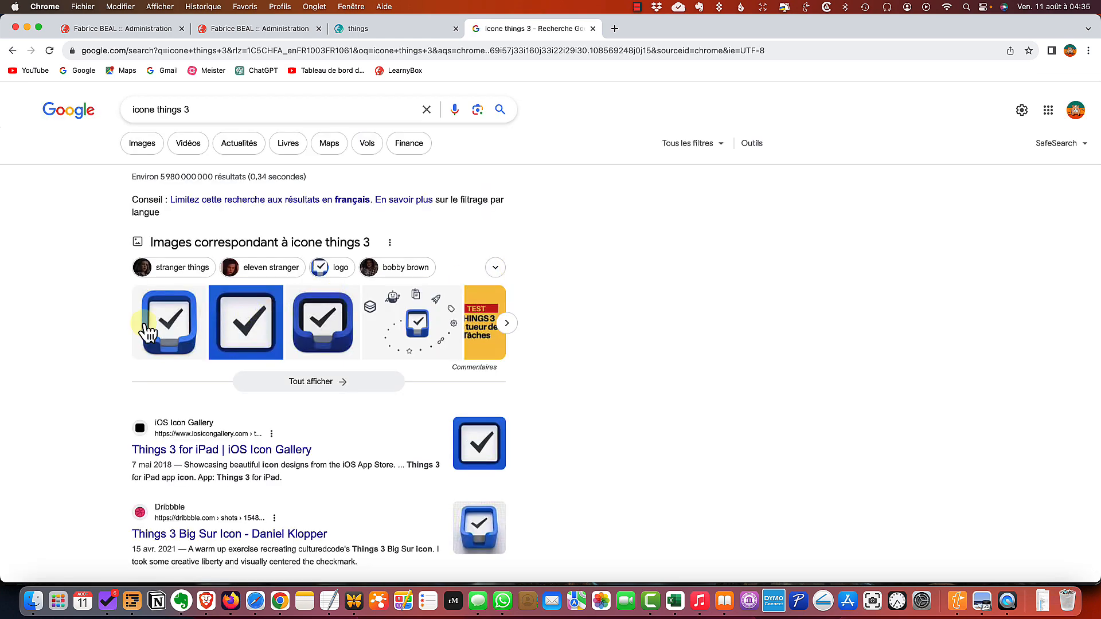
# Enlarge the Things icon from the App Store result and save the image as "things3" in Téléchargements
pyautogui.click(170, 321)
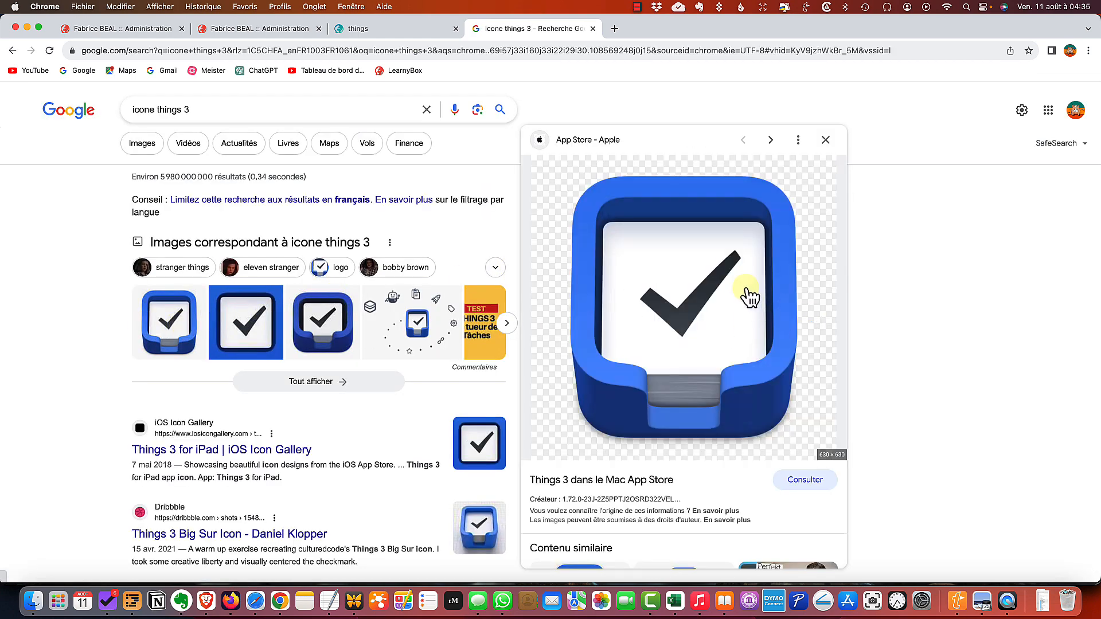
pyautogui.rightClick(746, 289)
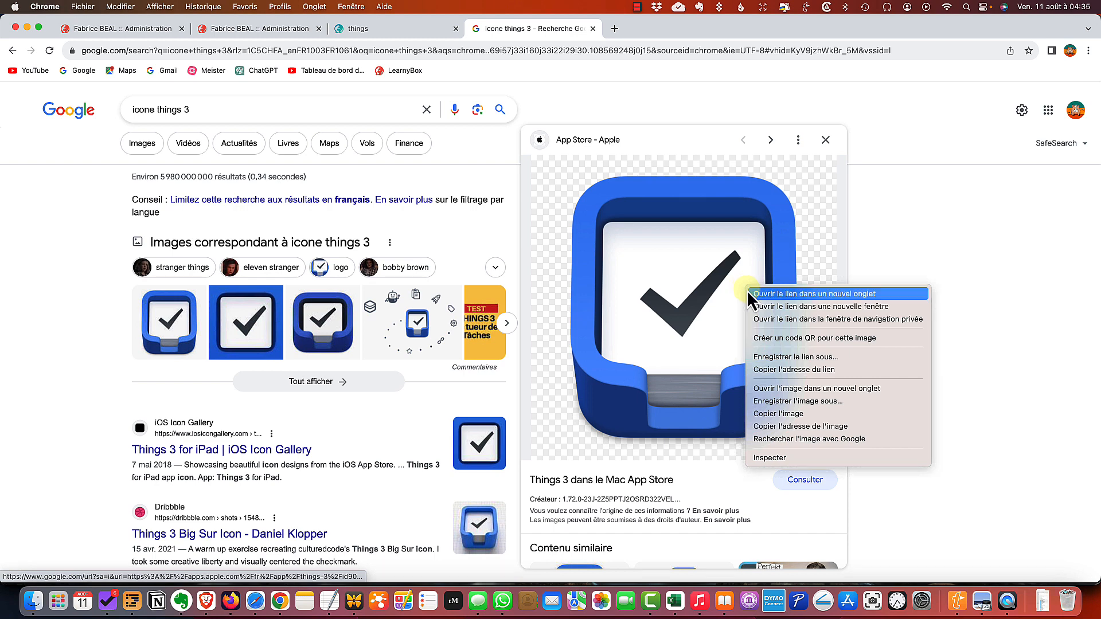
pyautogui.click(817, 401)
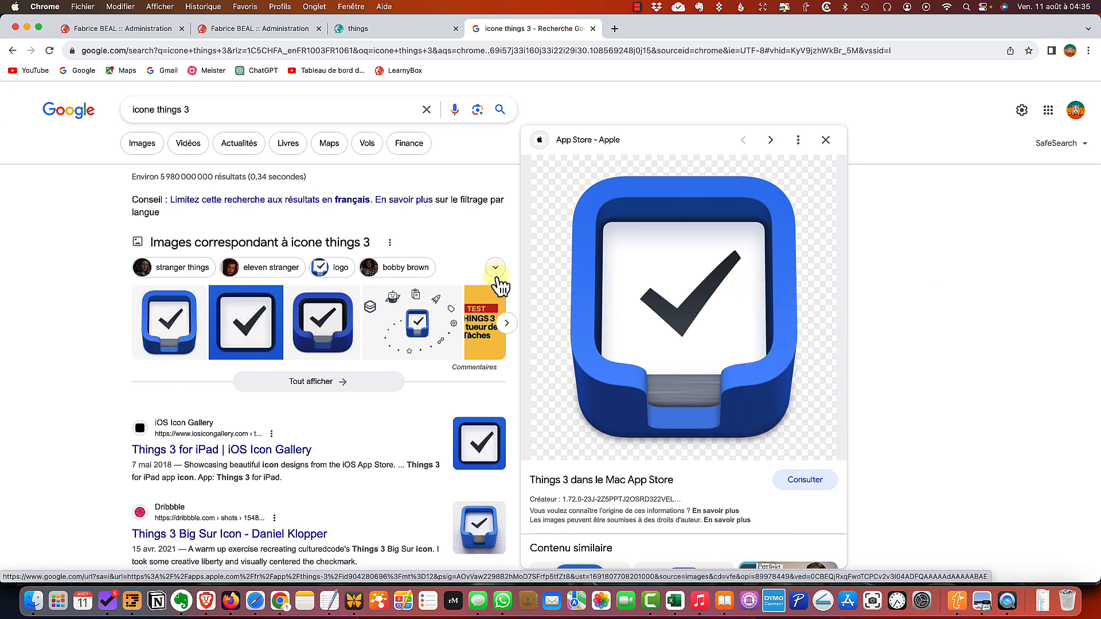
pyautogui.write('things')
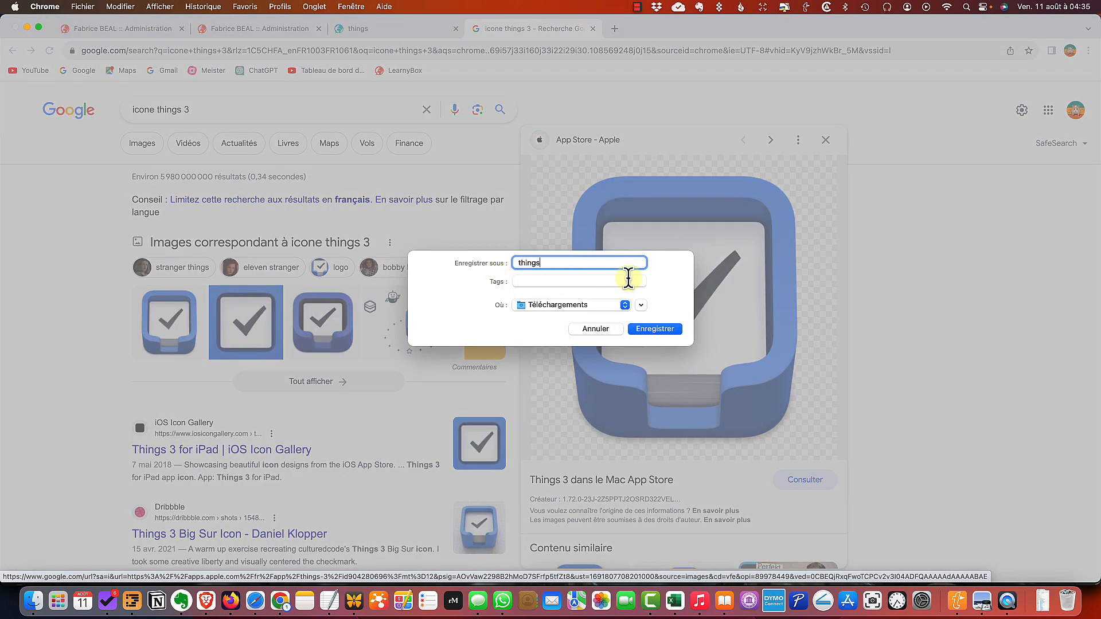
pyautogui.write('3')
pyautogui.click(655, 330)
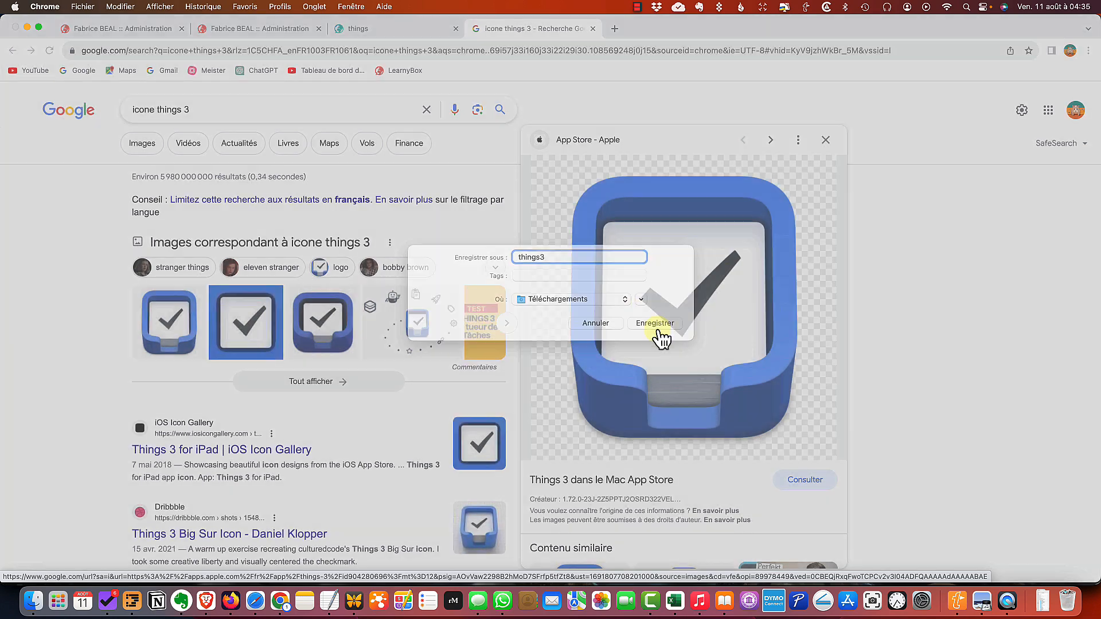
# Return to the order page builder and browse for a replacement of the brain image in the Formation Things folder
pyautogui.click(243, 27)
pyautogui.click(129, 29)
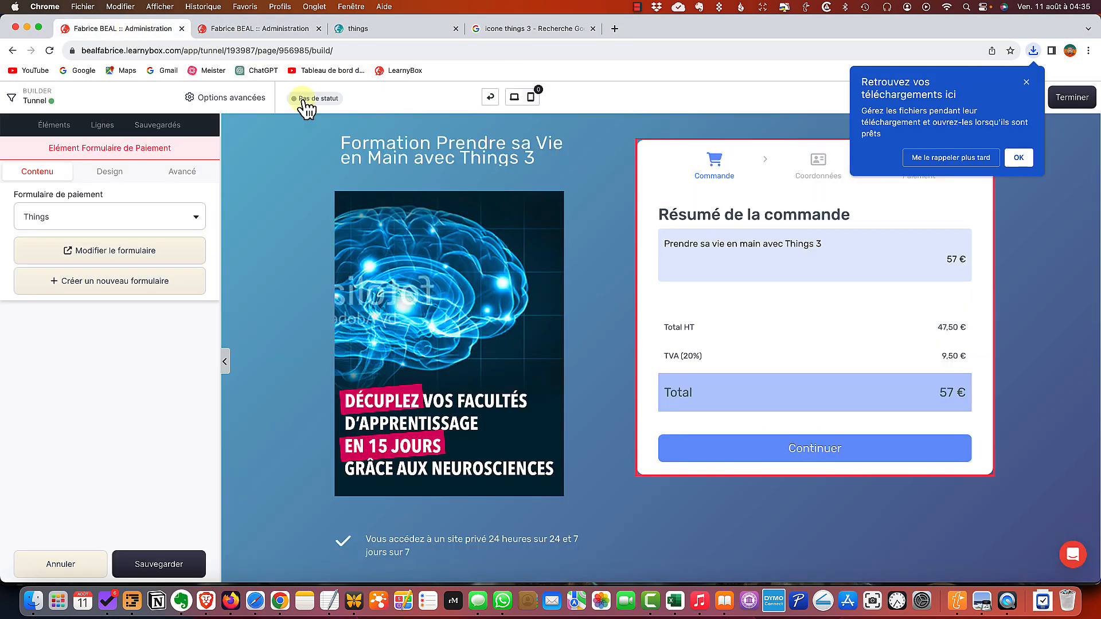
pyautogui.click(486, 295)
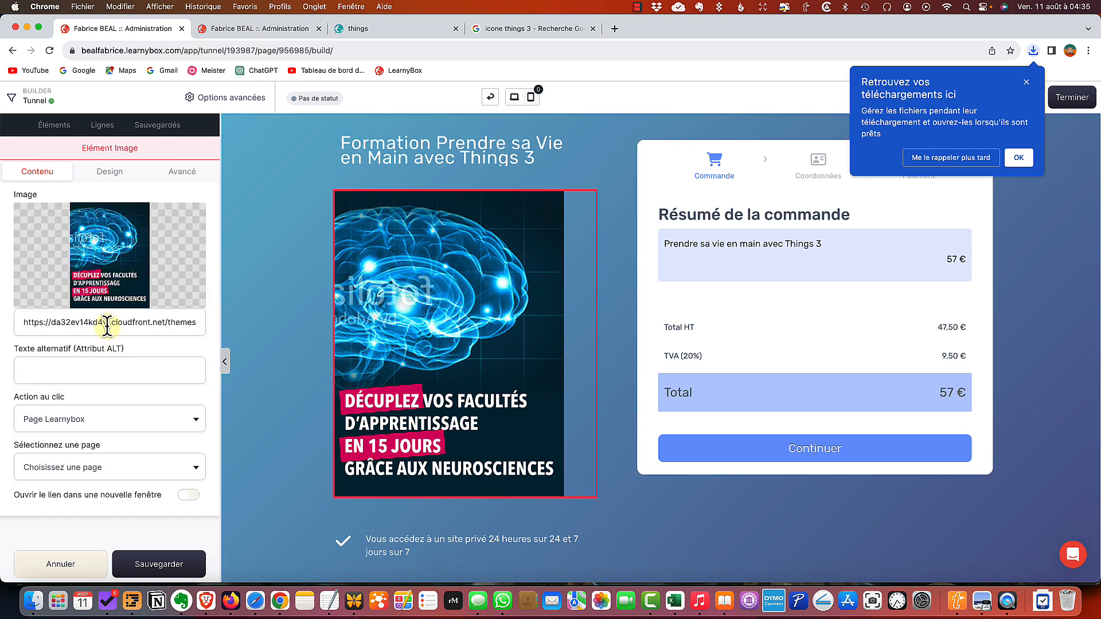
pyautogui.click(57, 253)
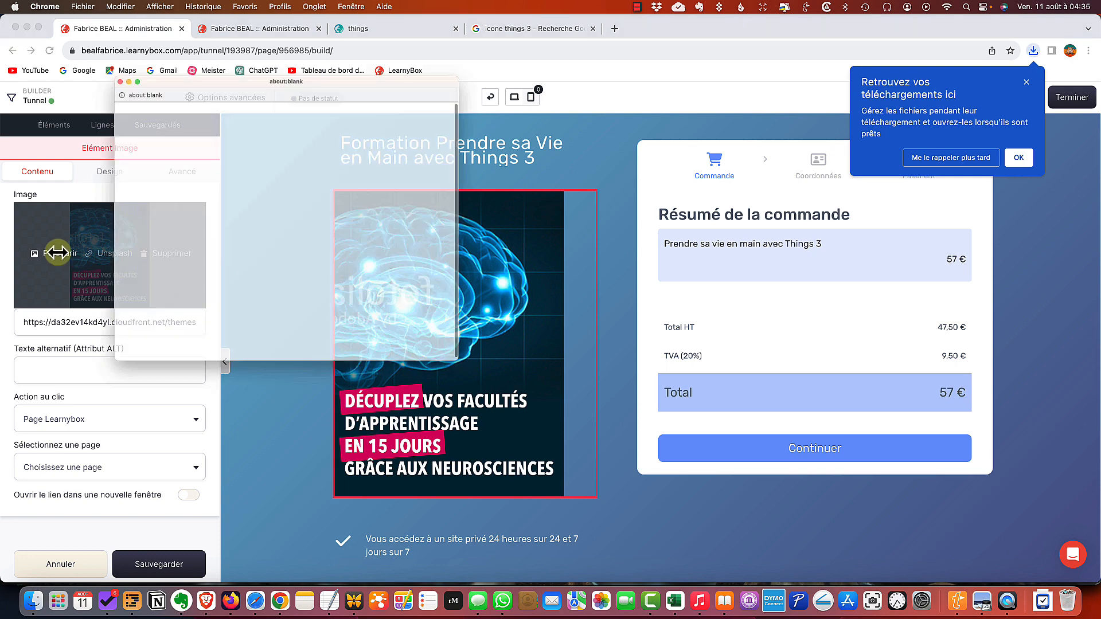
pyautogui.click(135, 259)
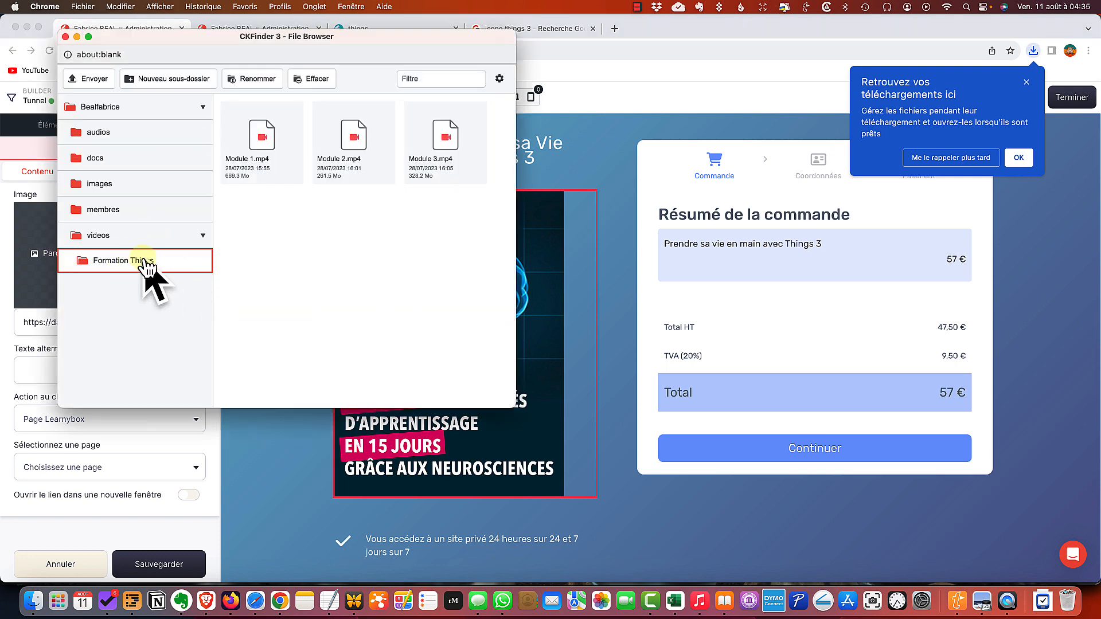
# Try to upload things3.png from Téléchargements to the Formation Things folder, sorting the files by date added to find it
pyautogui.click(90, 80)
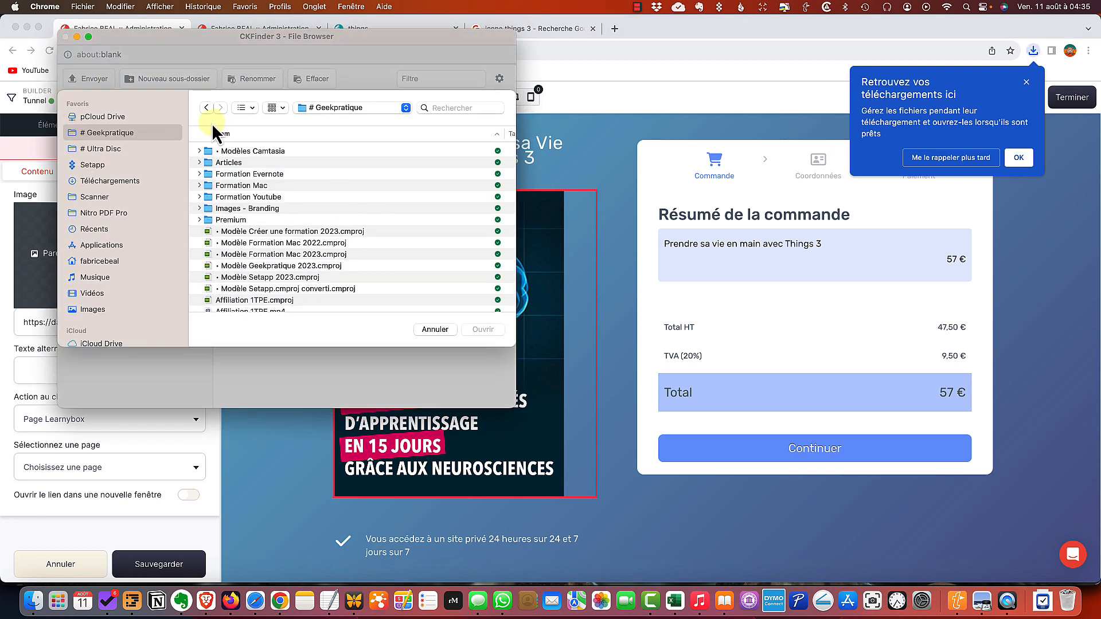
pyautogui.click(126, 184)
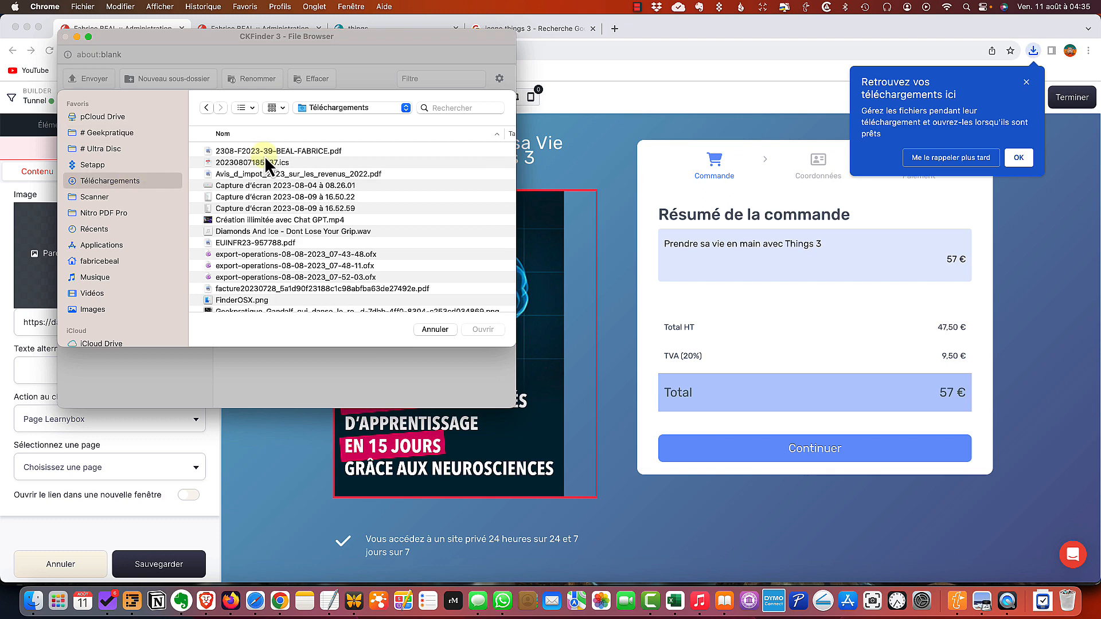
pyautogui.hscroll(3, 448, 137)
pyautogui.click(464, 133)
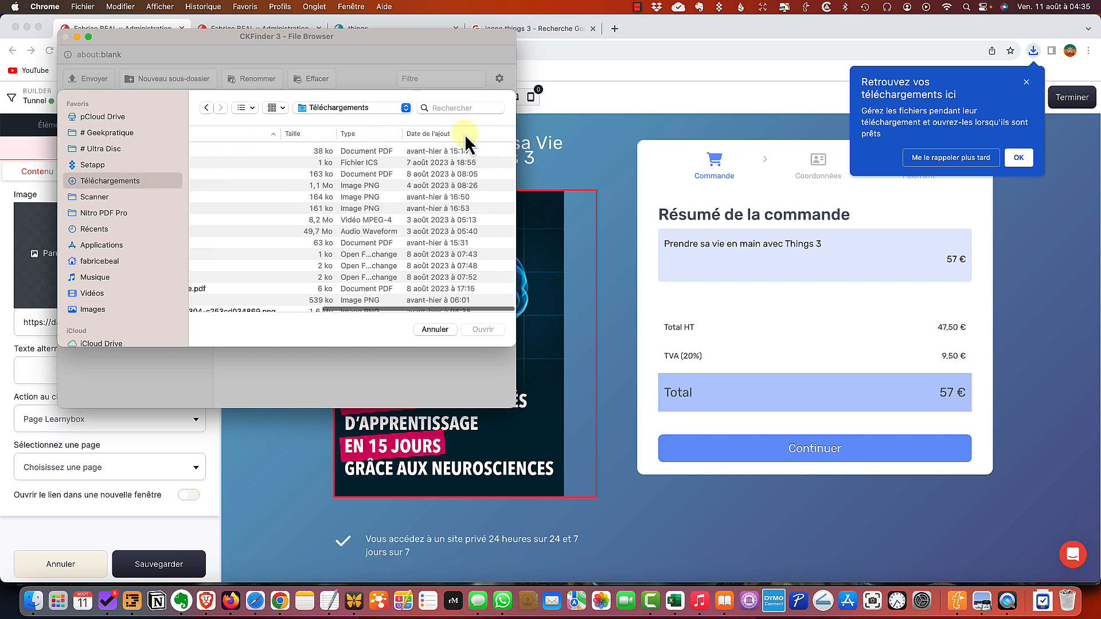
pyautogui.hscroll(-3, 370, 163)
pyautogui.click(273, 151)
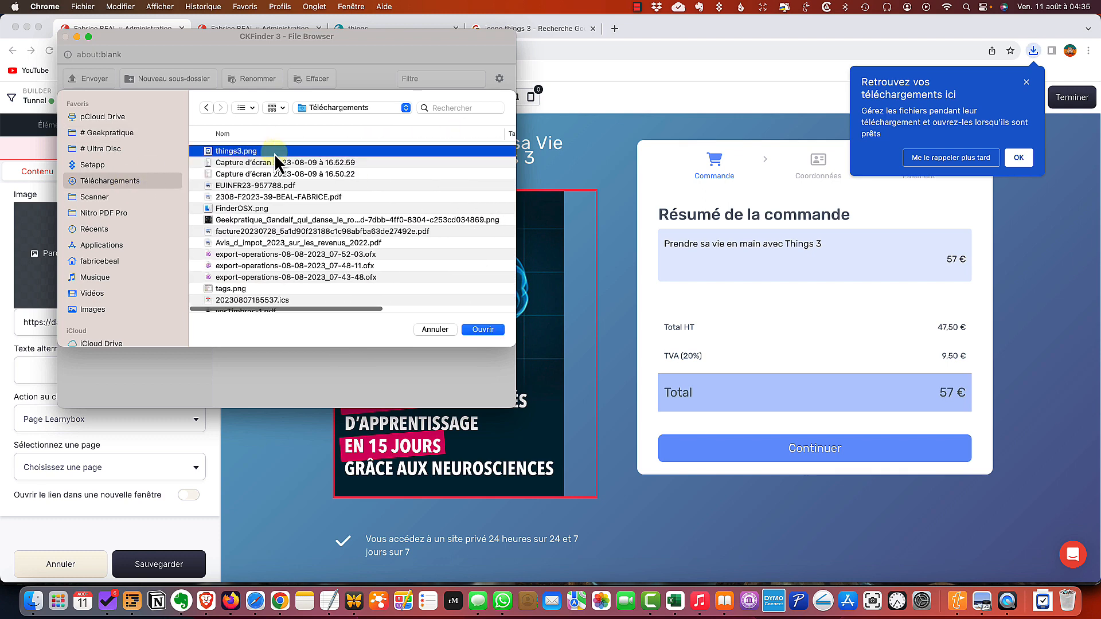
pyautogui.click(491, 331)
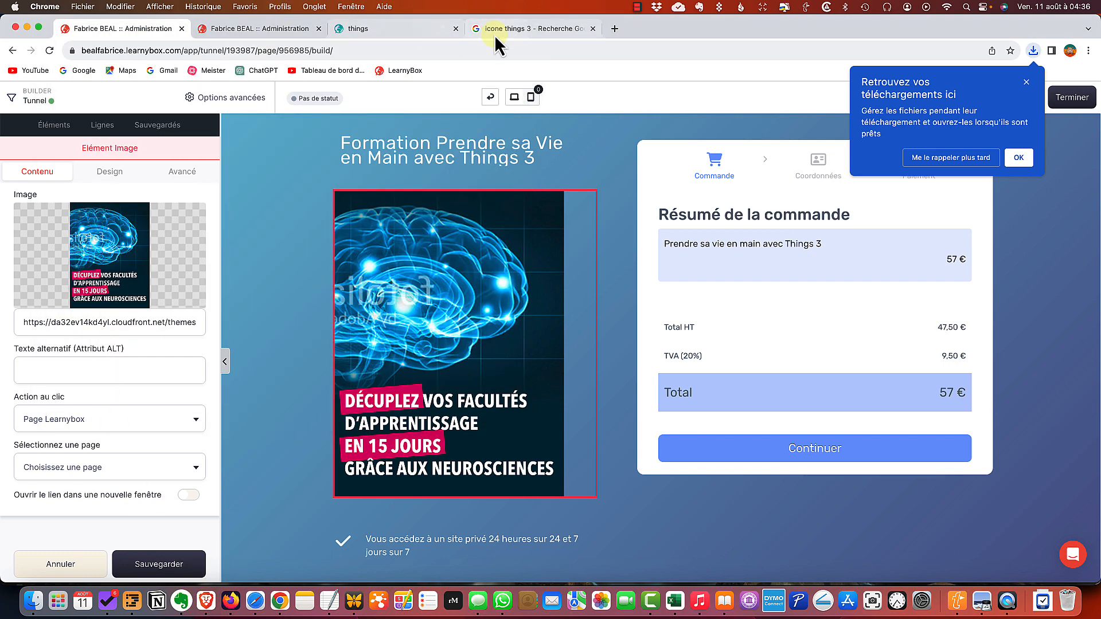
# Copy the image address of the enlarged App Store Things icon in the Google results
pyautogui.click(520, 37)
pyautogui.rightClick(622, 209)
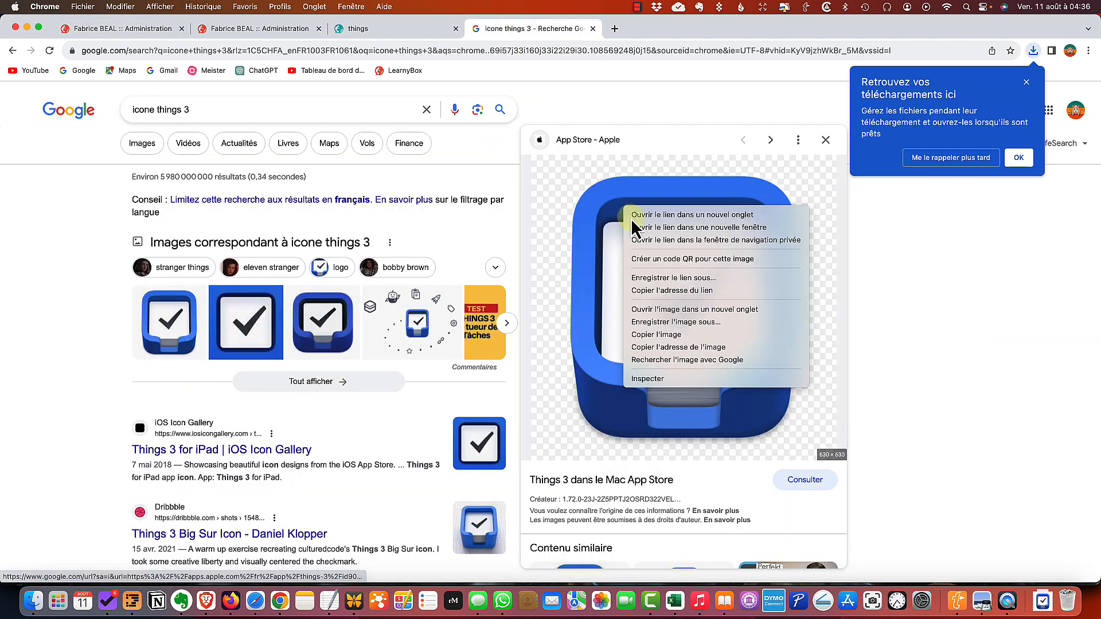
pyautogui.click(686, 347)
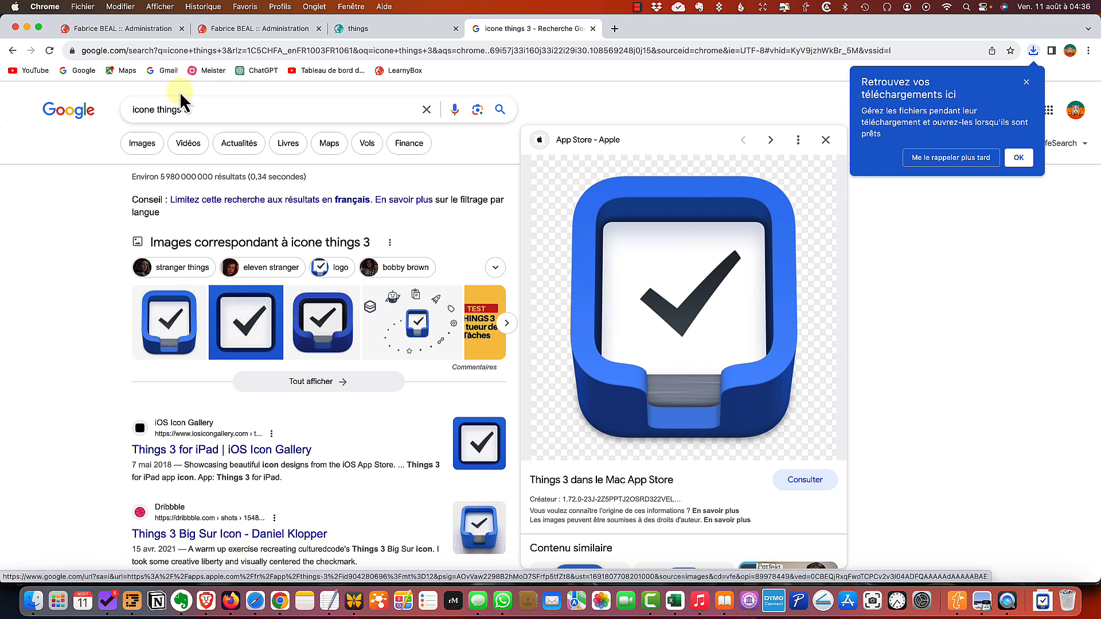
# Replace the brain image's URL in the order page builder with the copied Things icon address
pyautogui.click(253, 30)
pyautogui.click(119, 27)
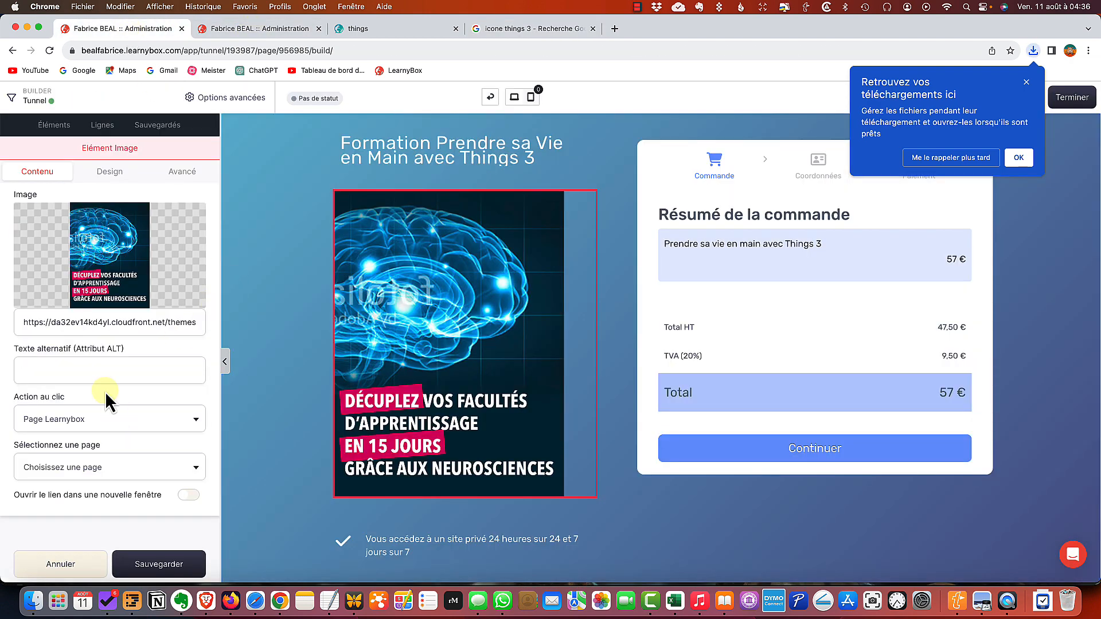
pyautogui.tripleClick(88, 323)
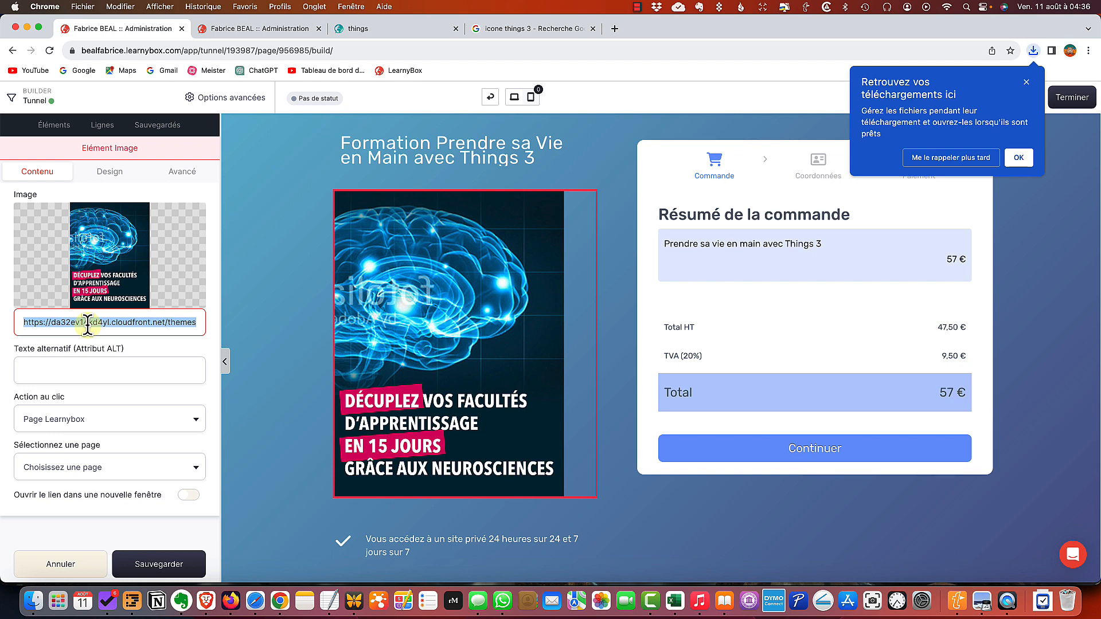
pyautogui.press('BackSpace')
pyautogui.press('cmd+v')
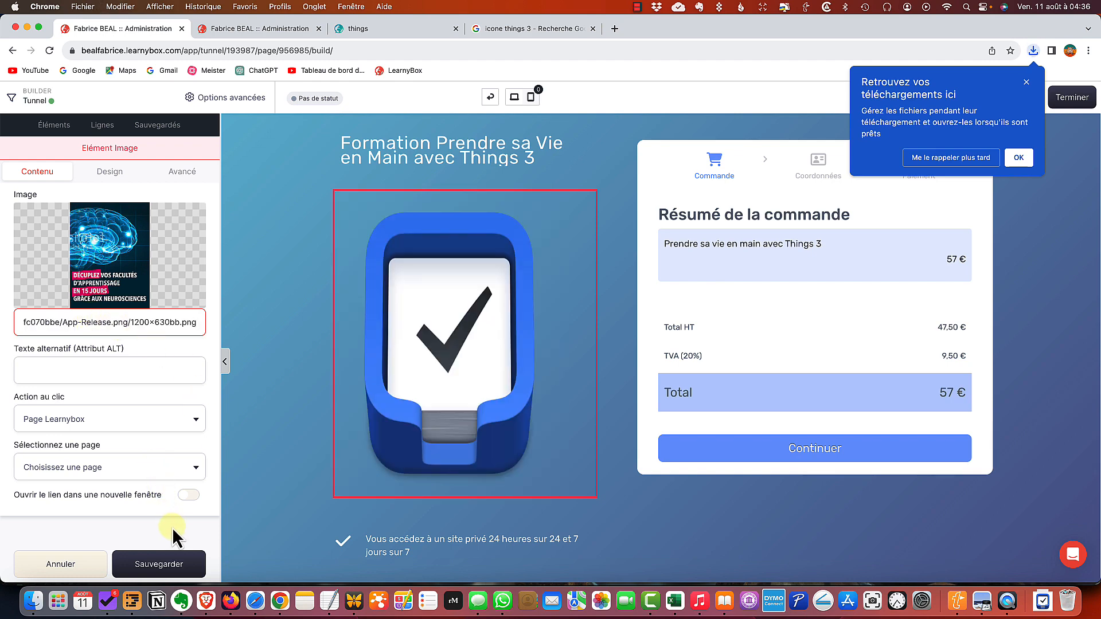
# Set the Things icon's image size to Automatique and save the image element
pyautogui.click(110, 171)
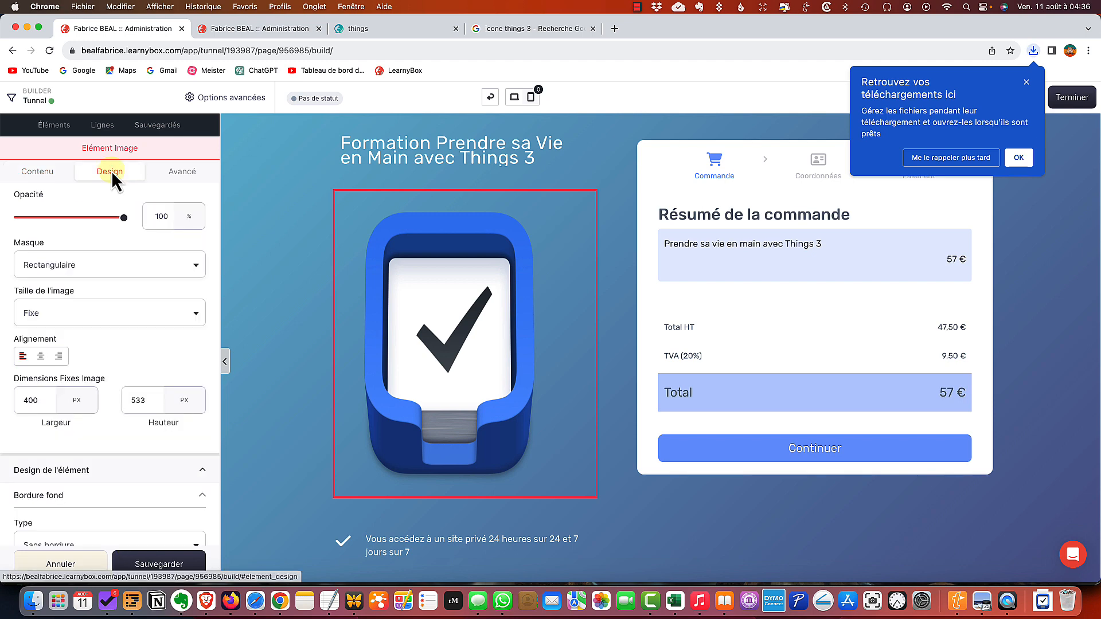
pyautogui.click(67, 314)
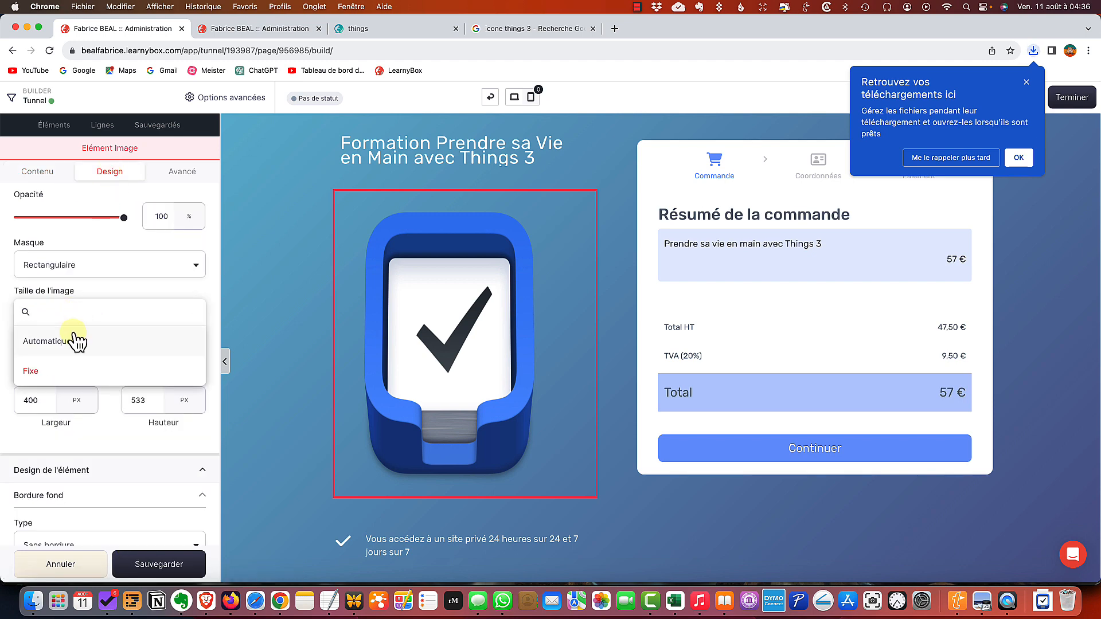
pyautogui.click(72, 341)
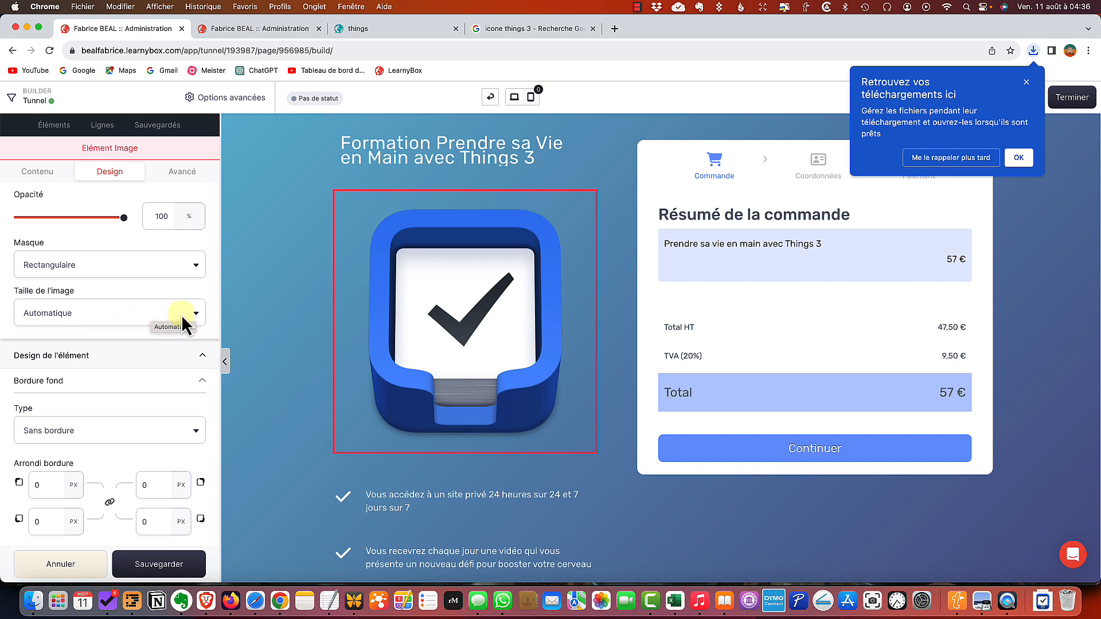
pyautogui.click(155, 571)
# Change the second checklist item below the icon to "Vous recevrez votre formation instantanément"
pyautogui.scroll(-3, 450, 364)
pyautogui.click(423, 374)
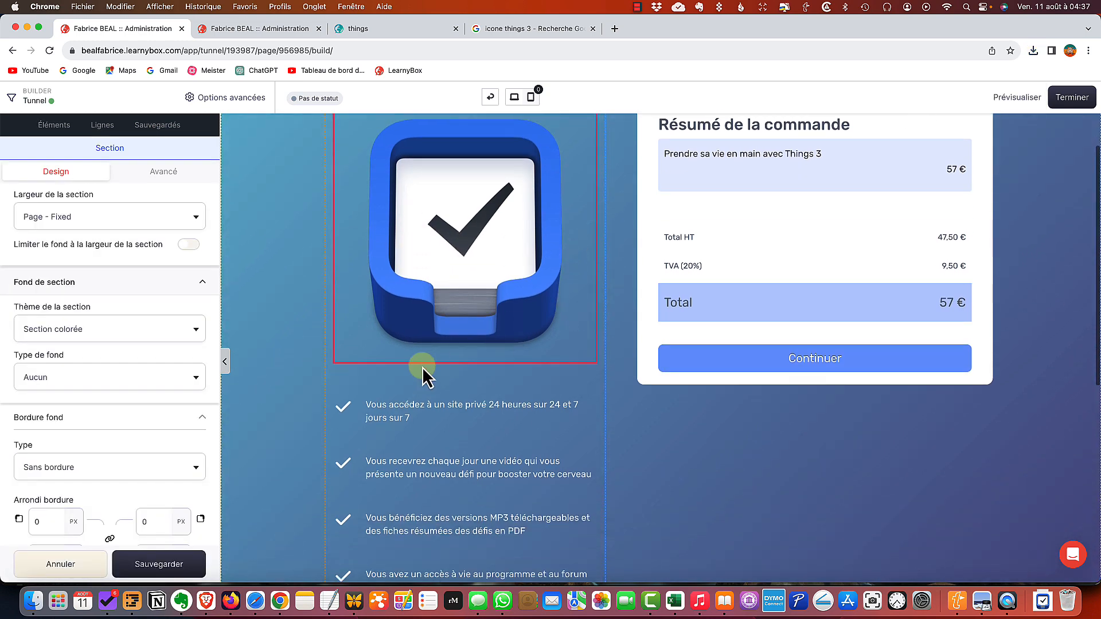
pyautogui.scroll(-5, 412, 418)
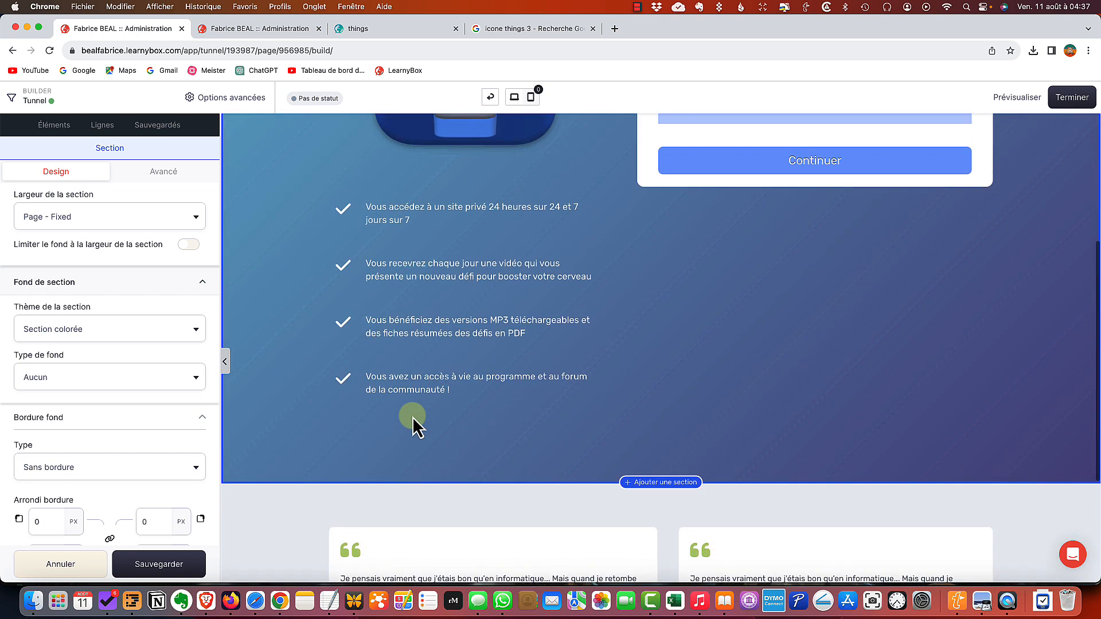
pyautogui.scroll(2, 427, 352)
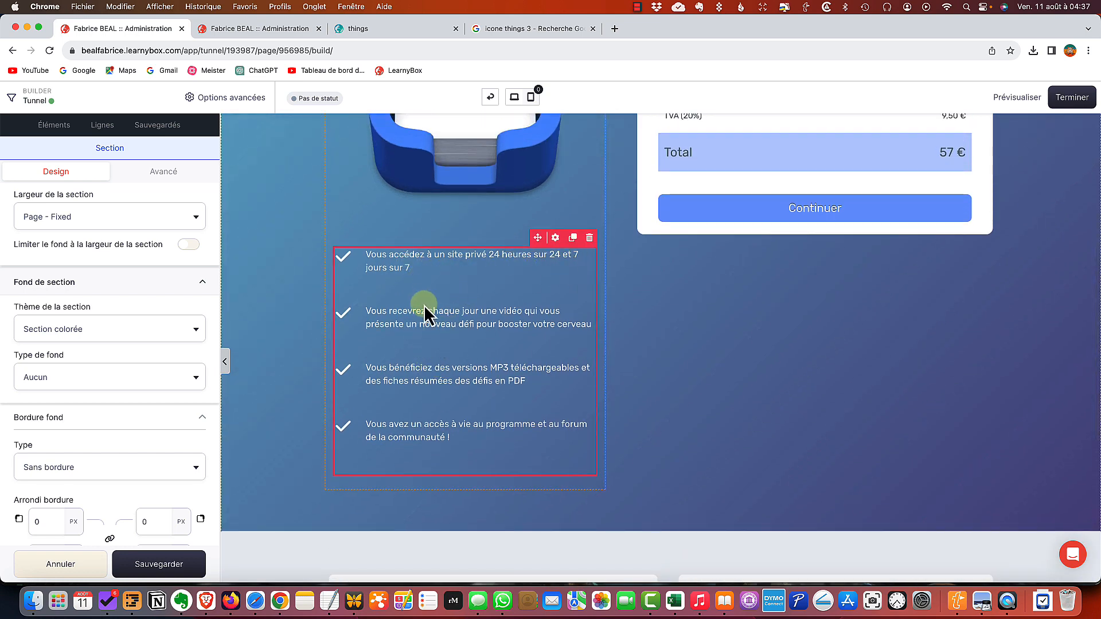
pyautogui.click(501, 330)
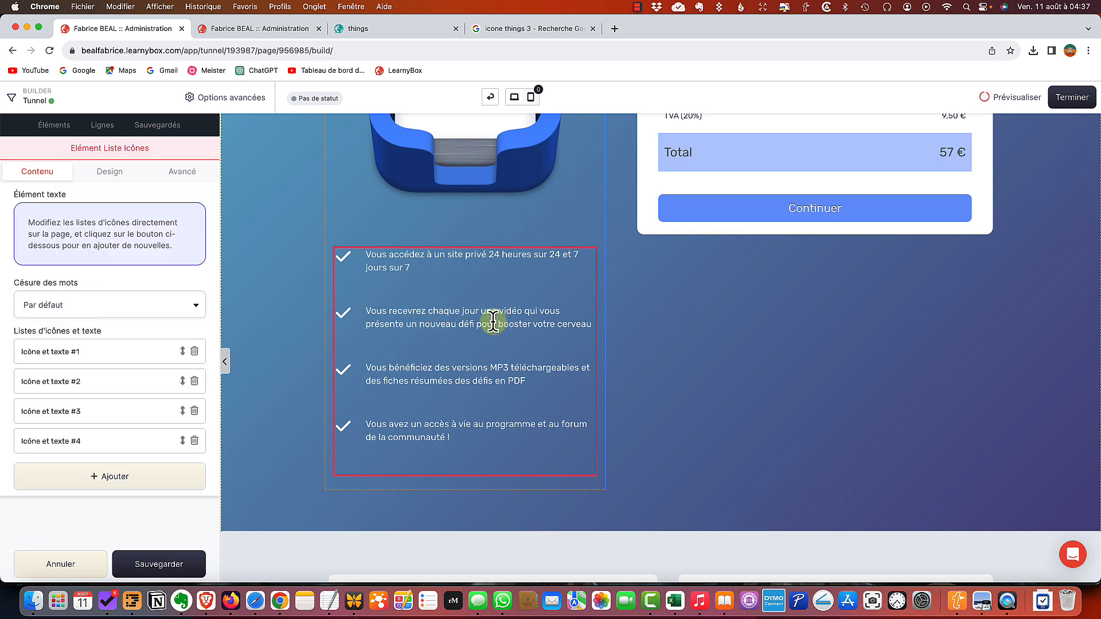
pyautogui.doubleClick(486, 322)
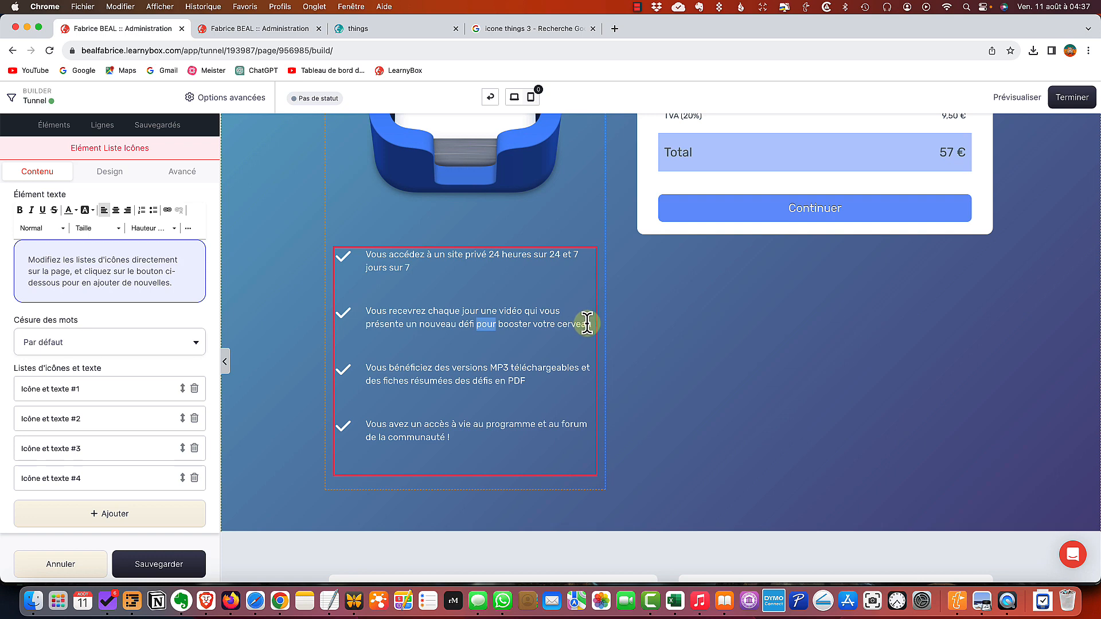
pyautogui.moveTo(590, 324); pyautogui.dragTo(429, 312)
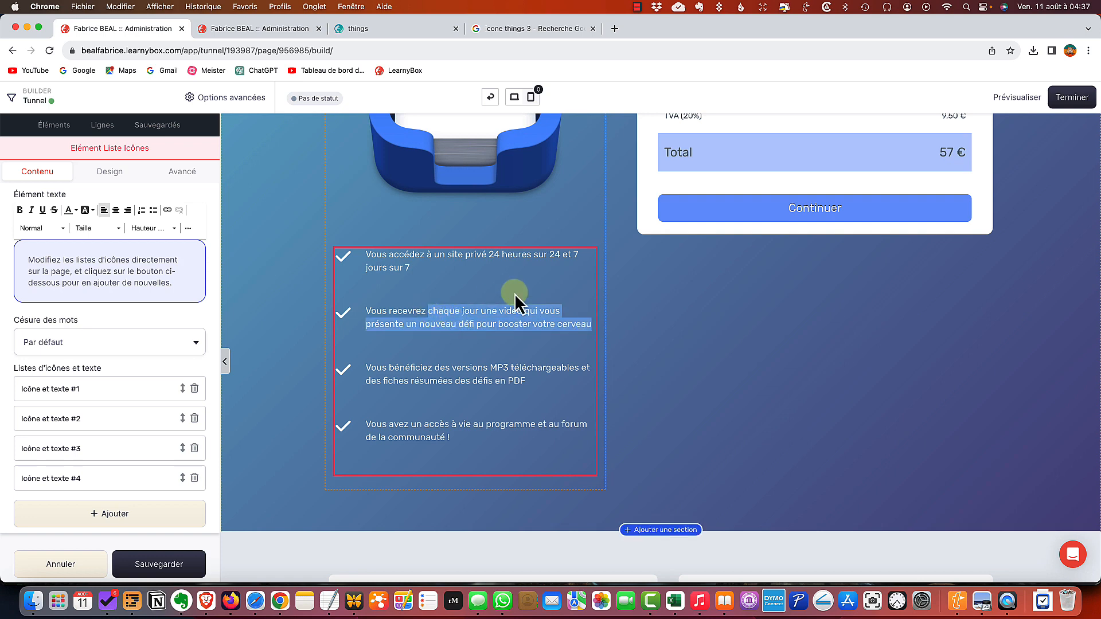
pyautogui.write('votre')
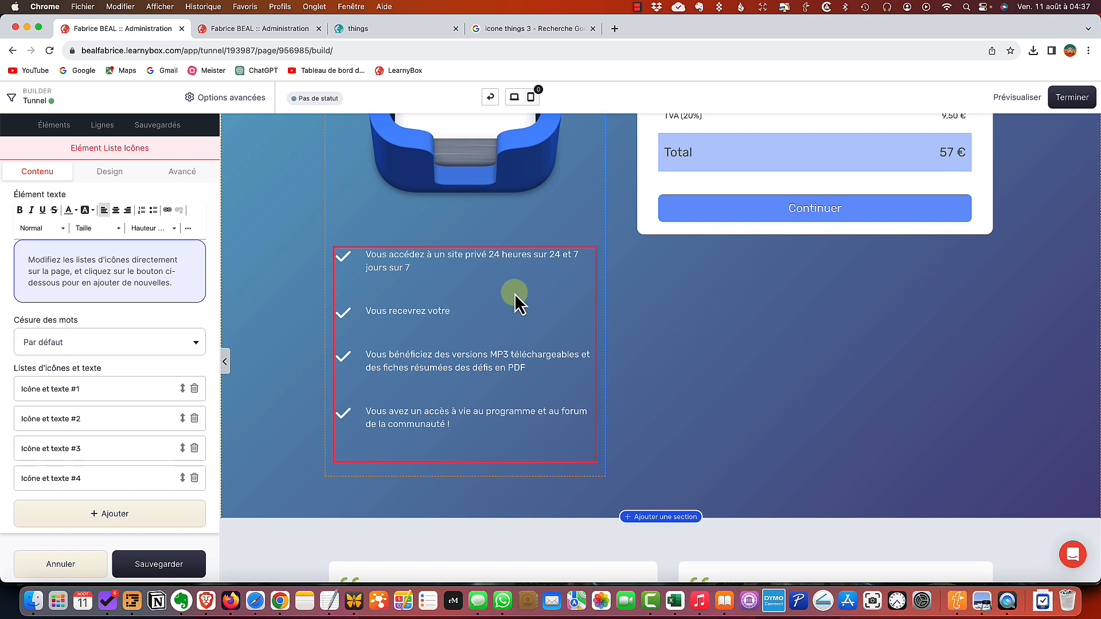
pyautogui.write(' formation instantanément')
# Change the third checklist item to "Vous bénéficiez de l'accès à vie" and the fourth to "Vous recevrez une facture avec TVA"
pyautogui.moveTo(526, 367); pyautogui.dragTo(440, 357)
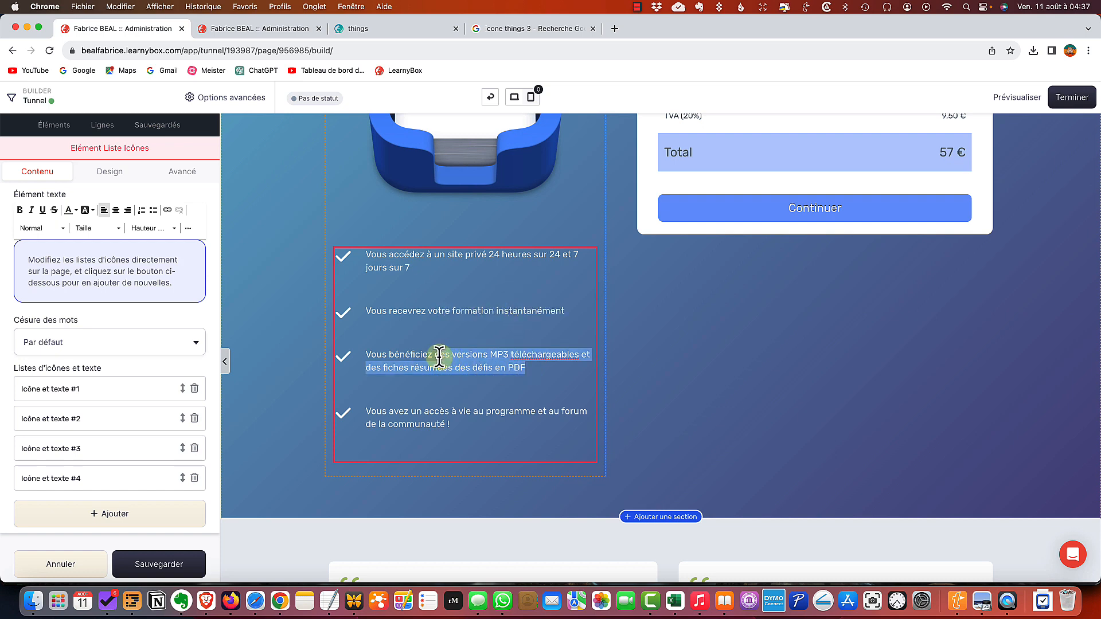
pyautogui.write("ez de l'accès à vie")
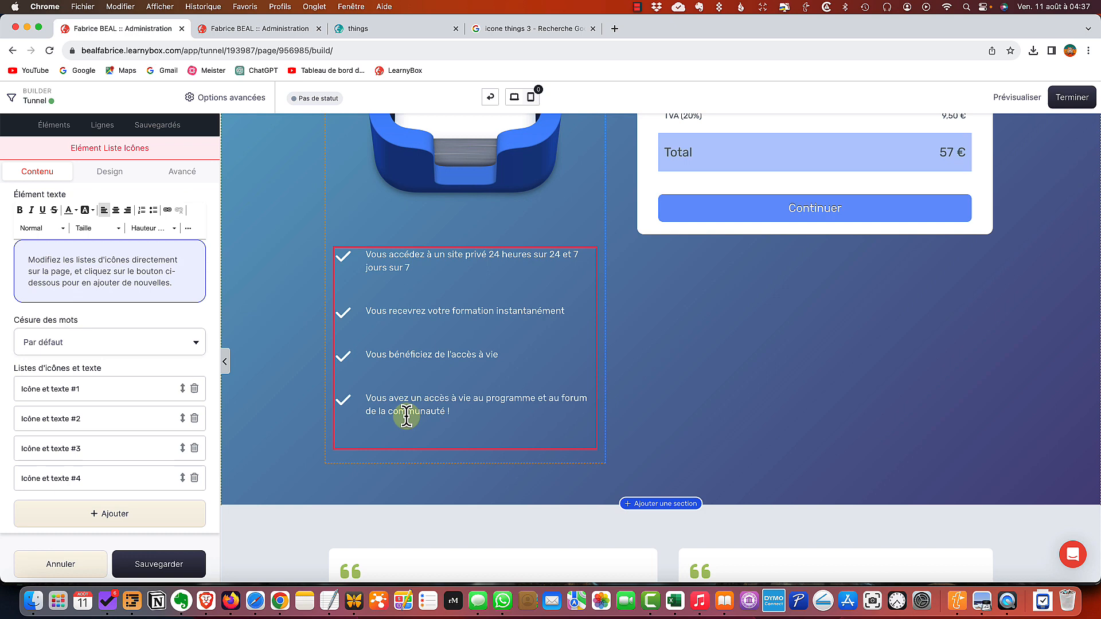
pyautogui.scroll(-1, 487, 421)
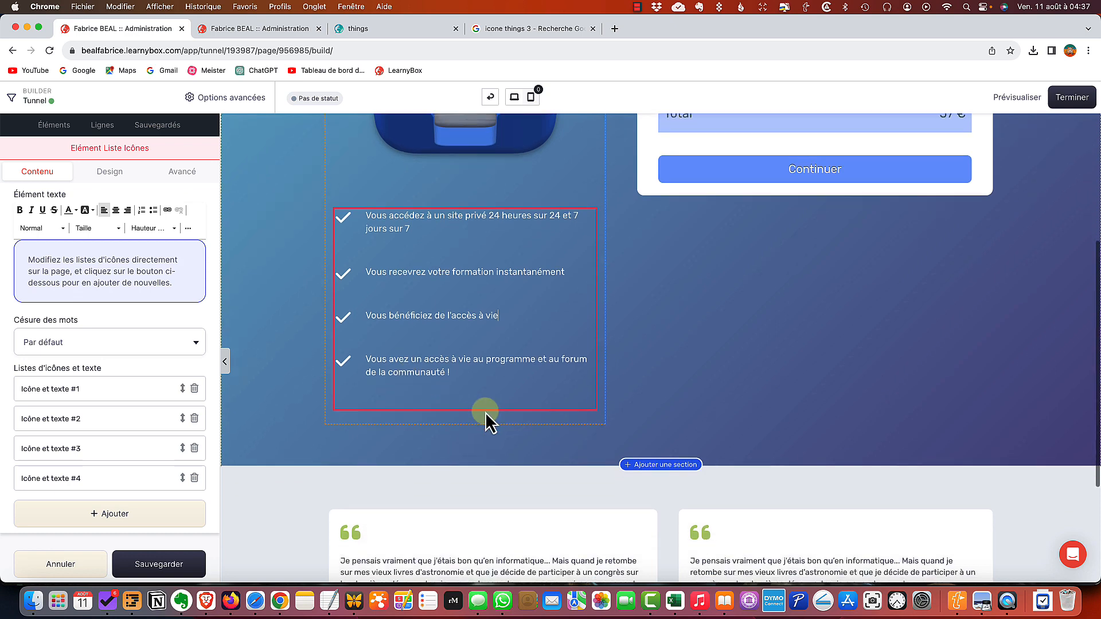
pyautogui.moveTo(450, 373); pyautogui.dragTo(388, 360)
pyautogui.write('pou')
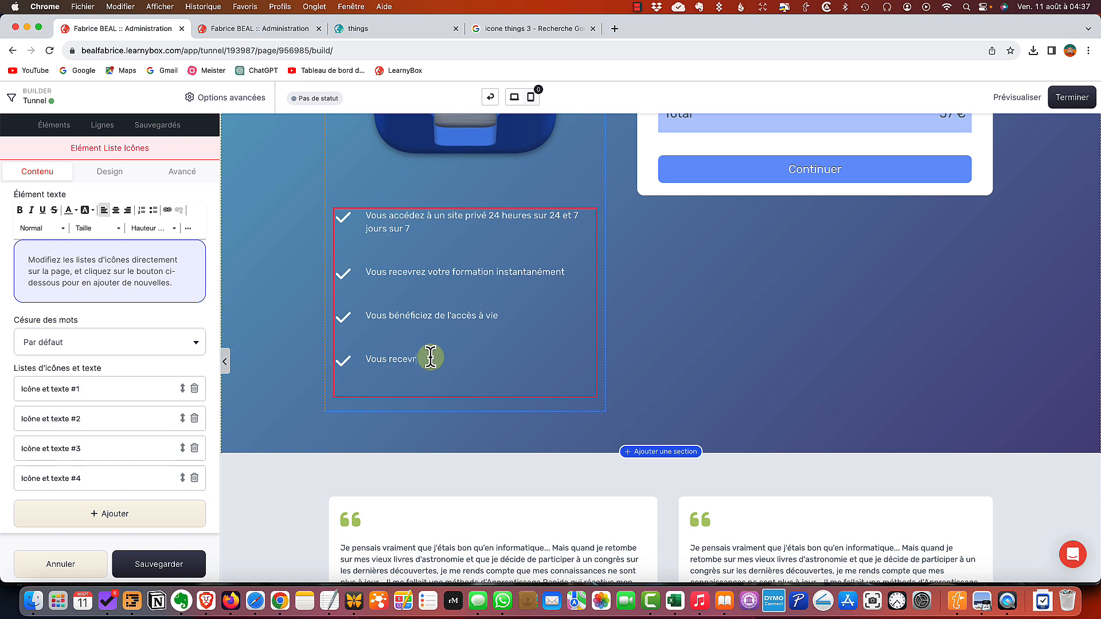
pyautogui.write('acture avec TVA')
pyautogui.click(708, 374)
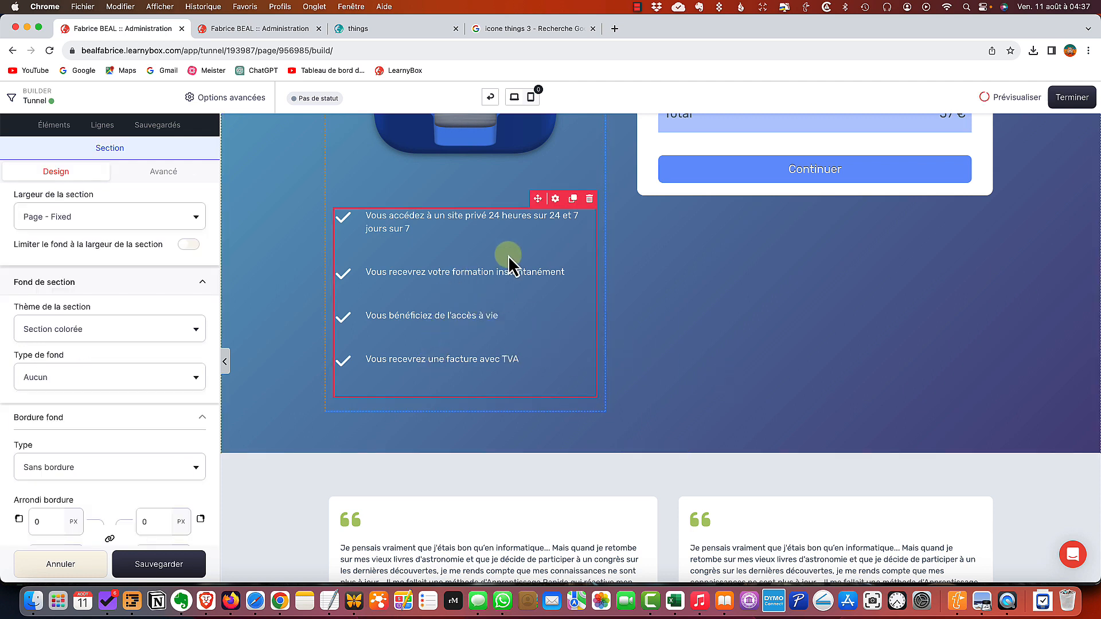
# Delete the customer testimonials section below the order section and confirm its removal
pyautogui.scroll(6, 522, 344)
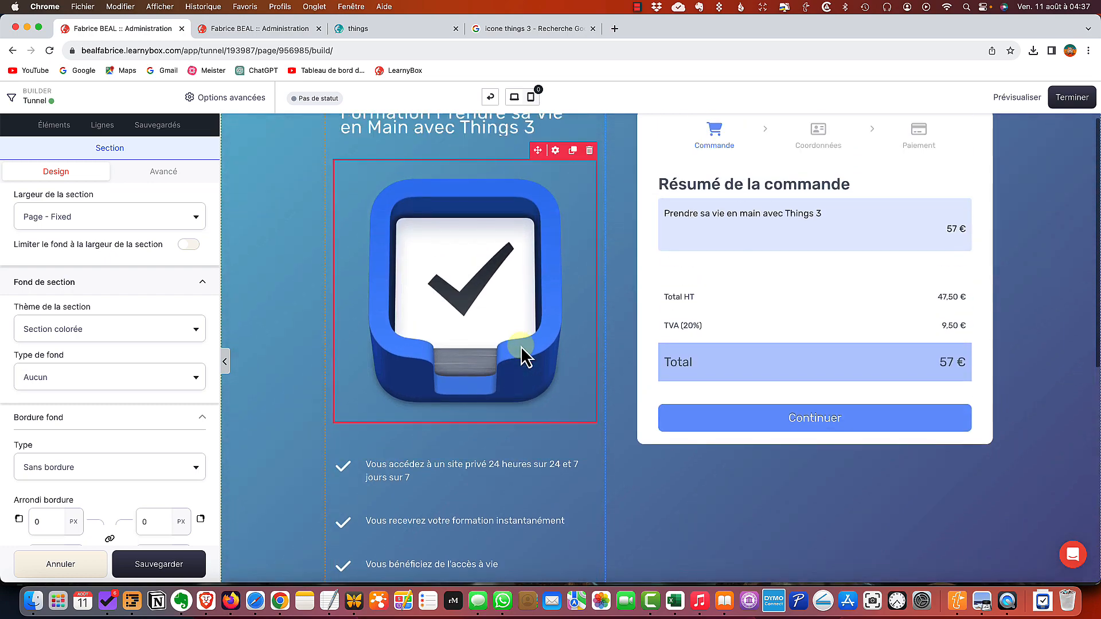
pyautogui.scroll(-7, 521, 347)
pyautogui.scroll(-3, 521, 346)
pyautogui.scroll(6, 521, 349)
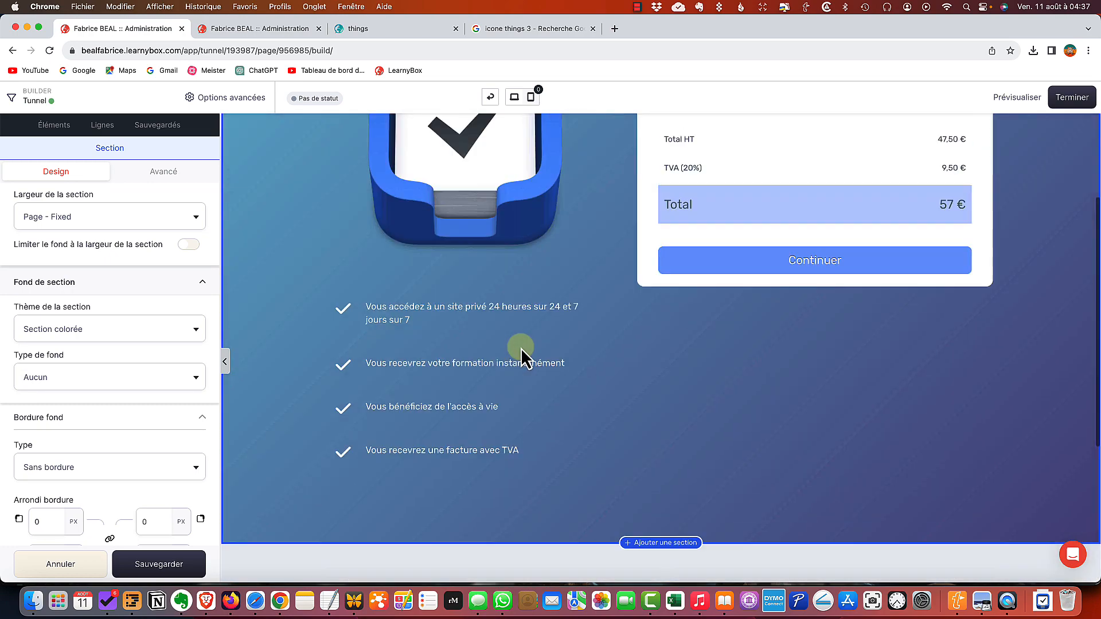
pyautogui.scroll(-9, 521, 349)
pyautogui.scroll(1, 521, 348)
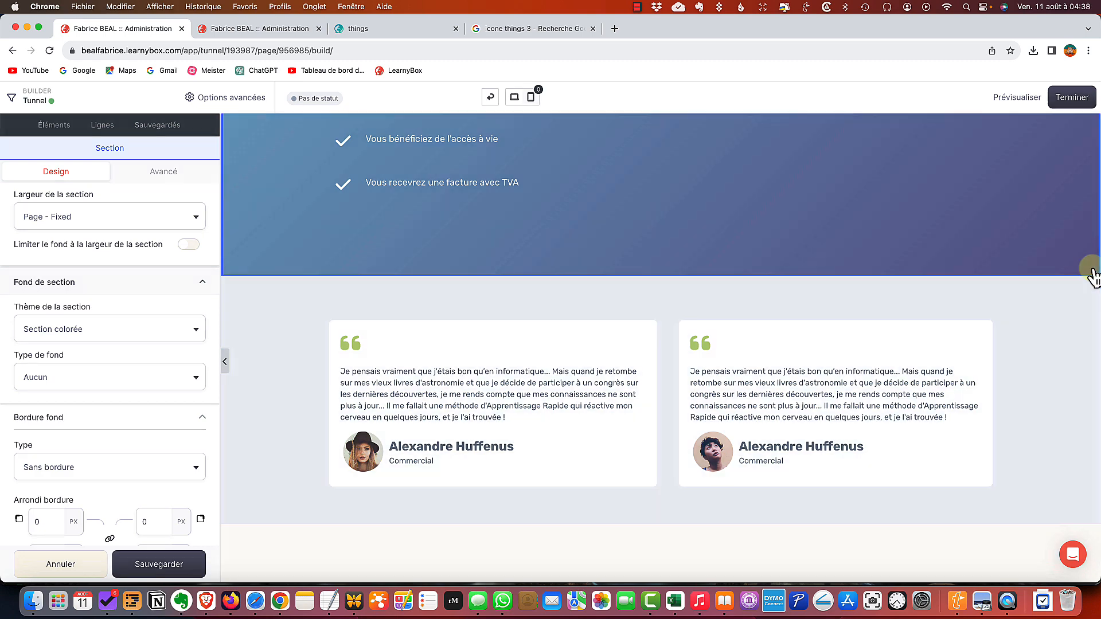
pyautogui.click(1092, 271)
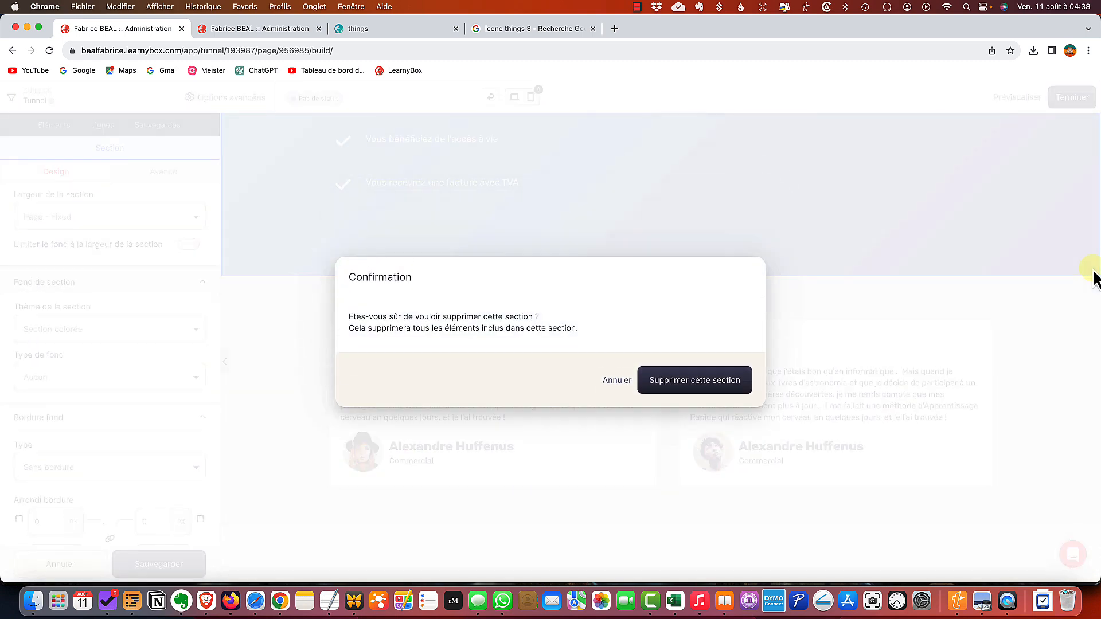
pyautogui.click(724, 390)
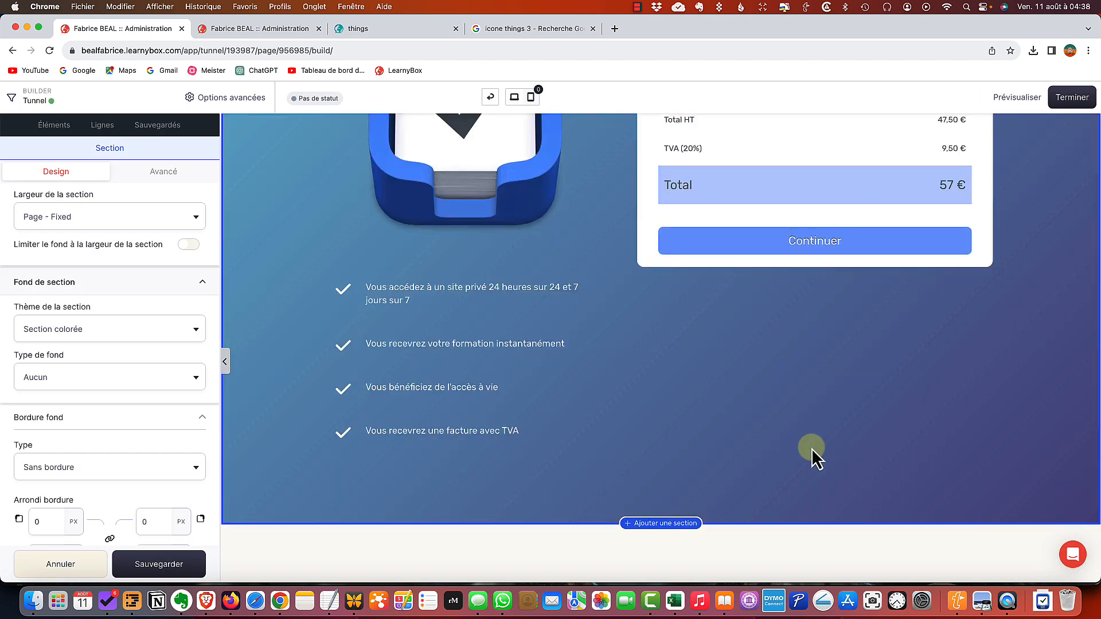
# Preview the order page, examine its layout from the heading to the checklist, and return to the page builder
pyautogui.scroll(5, 811, 449)
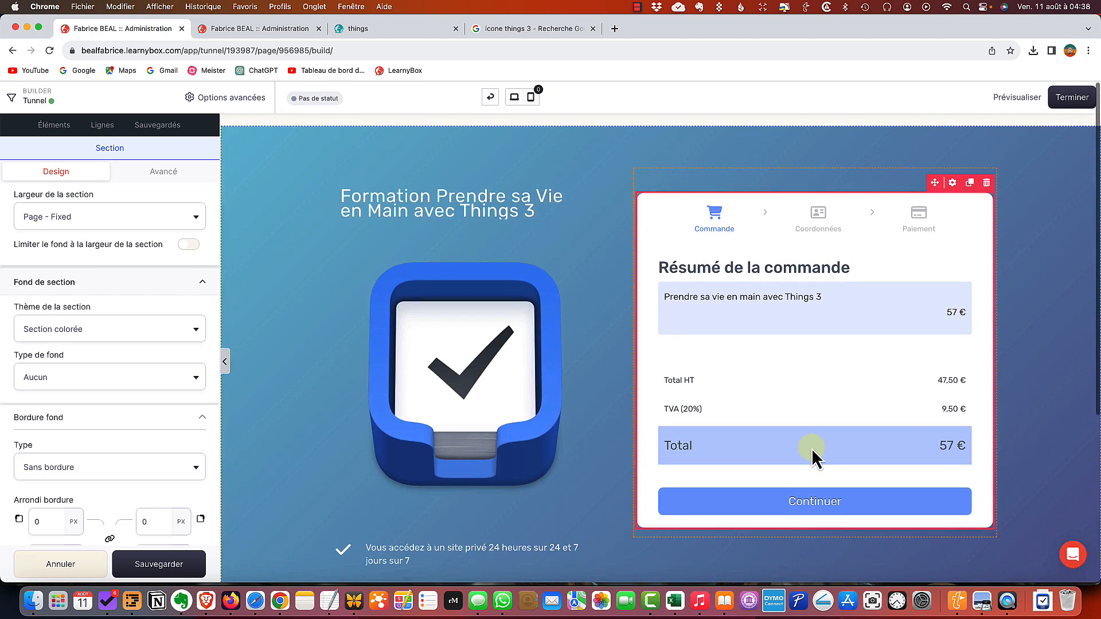
pyautogui.click(1014, 99)
pyautogui.scroll(-3, 941, 222)
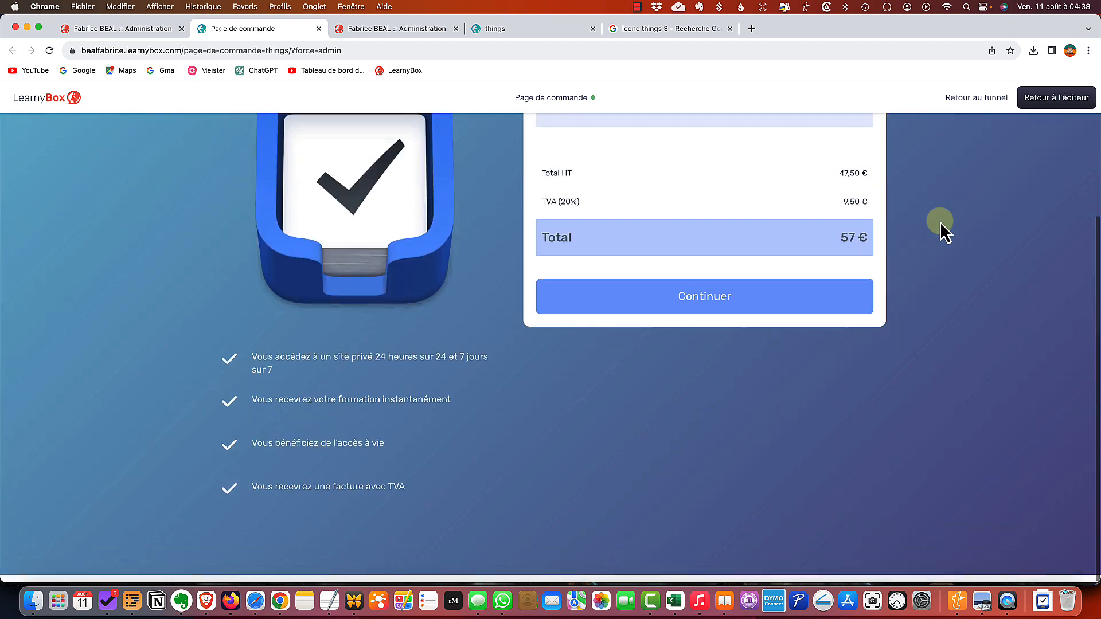
pyautogui.scroll(3, 941, 222)
pyautogui.scroll(-3, 941, 221)
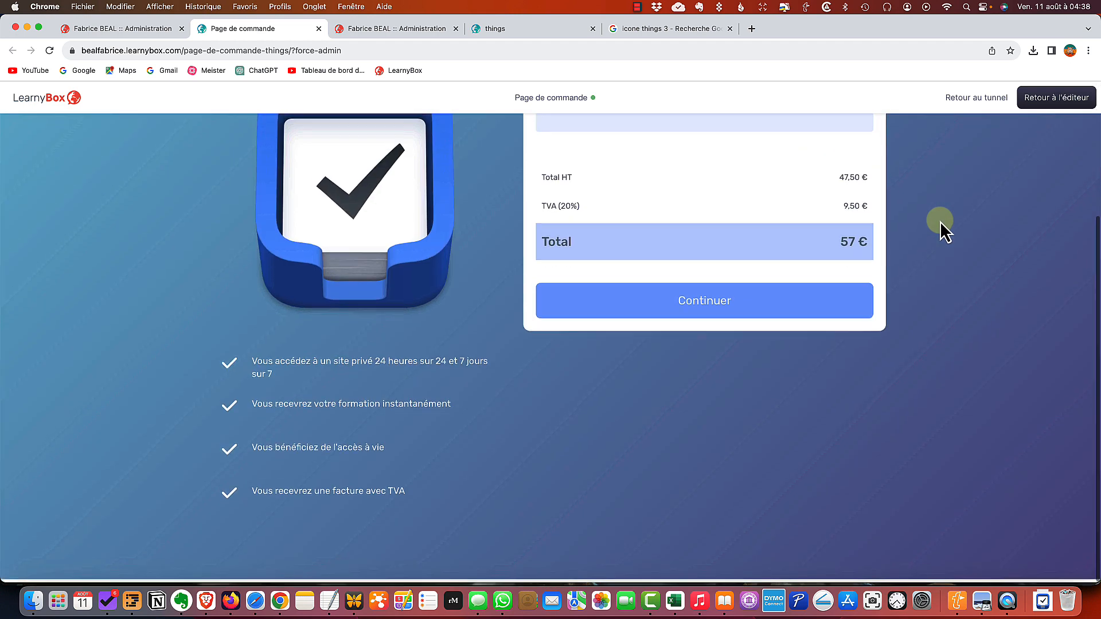
pyautogui.scroll(3, 941, 221)
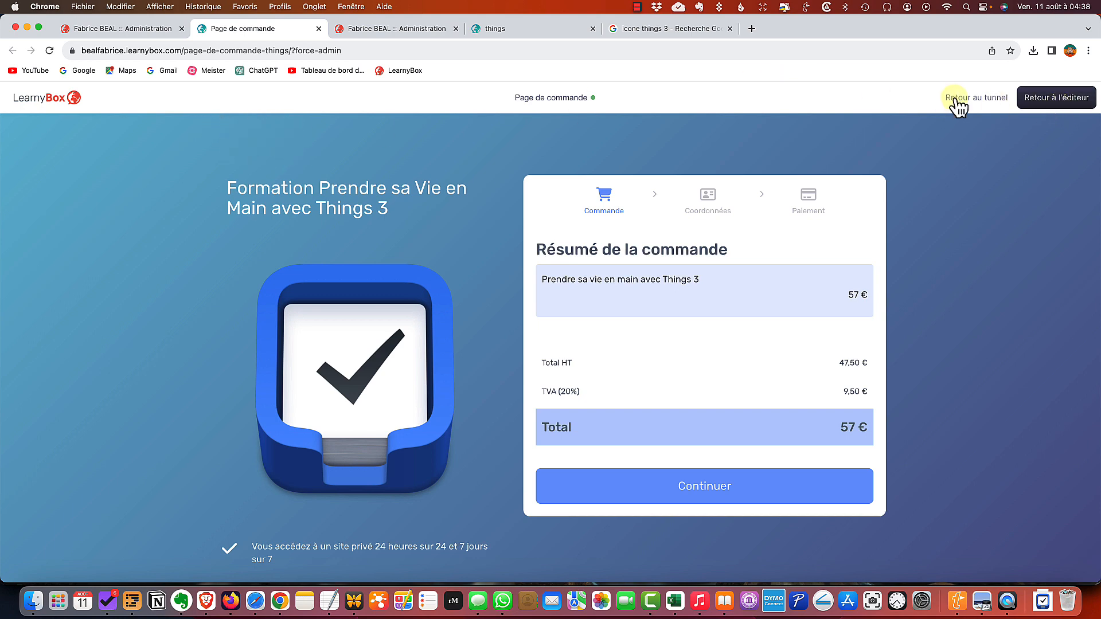
pyautogui.click(135, 28)
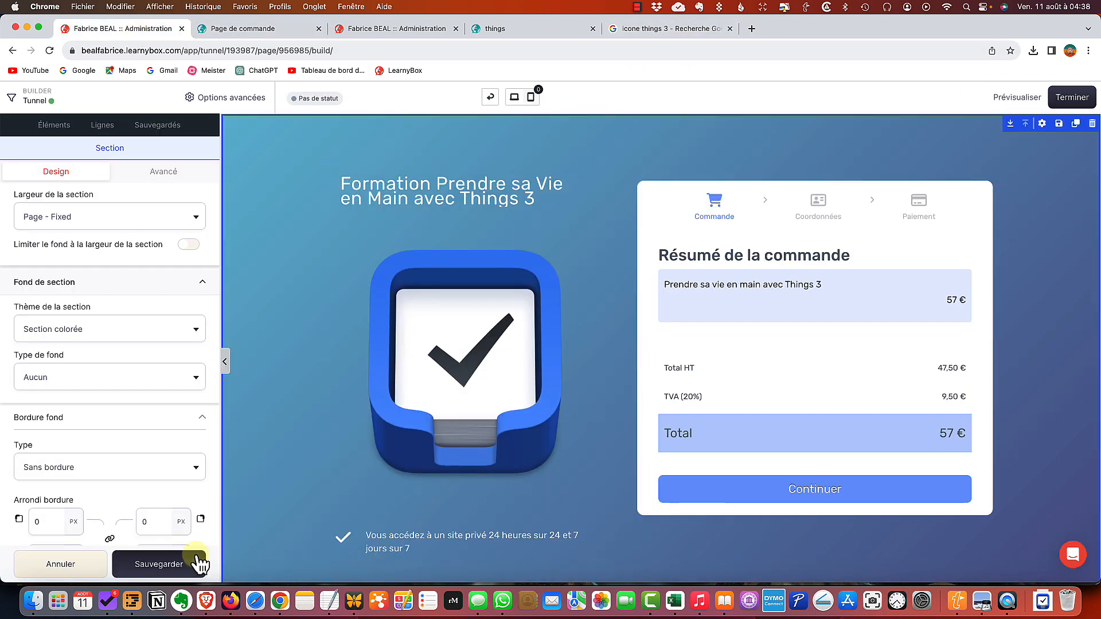
# Save the order page's section settings and finish editing to return to the funnel overview
pyautogui.click(160, 571)
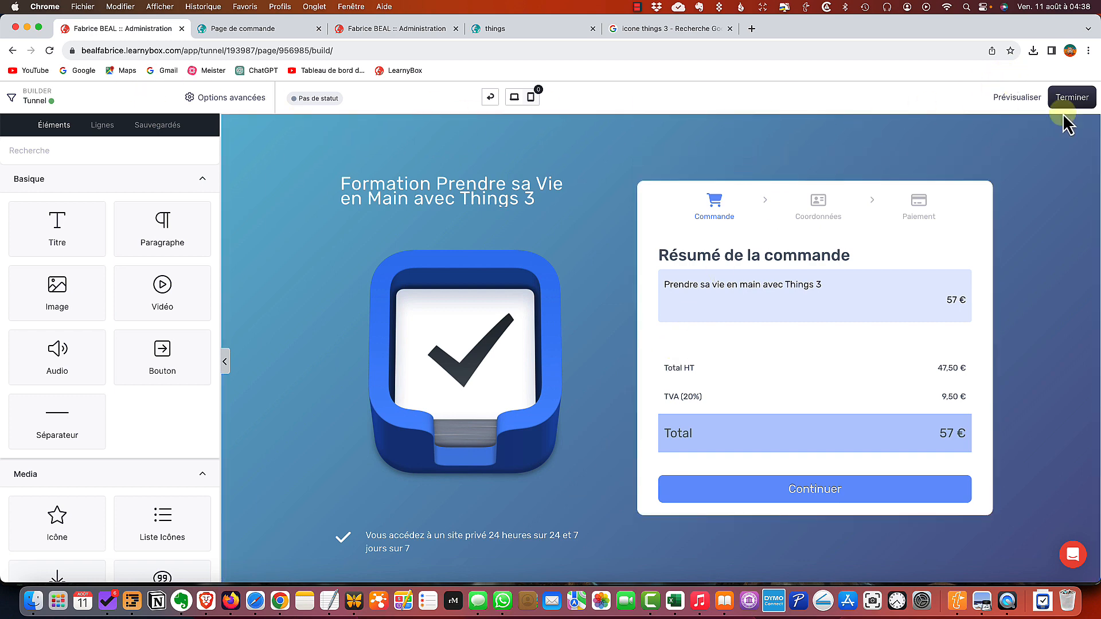
pyautogui.click(1072, 97)
pyautogui.scroll(-3, 607, 199)
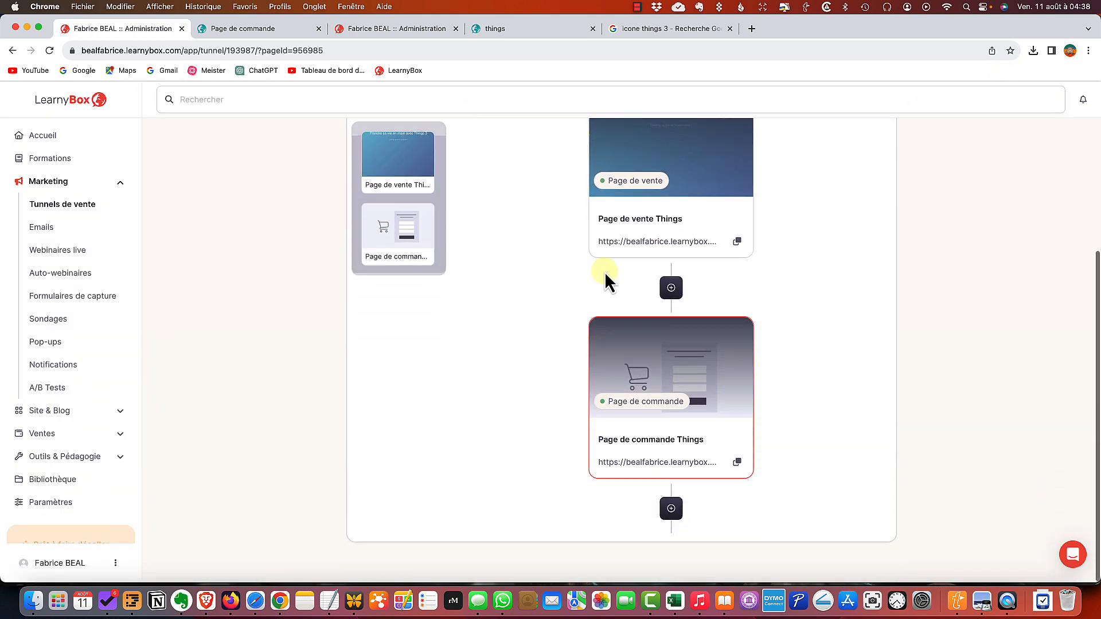
# Open the sales page "Page de vente Things" in the page builder and decline the guided introduction
pyautogui.scroll(4, 605, 281)
pyautogui.scroll(-1, 686, 378)
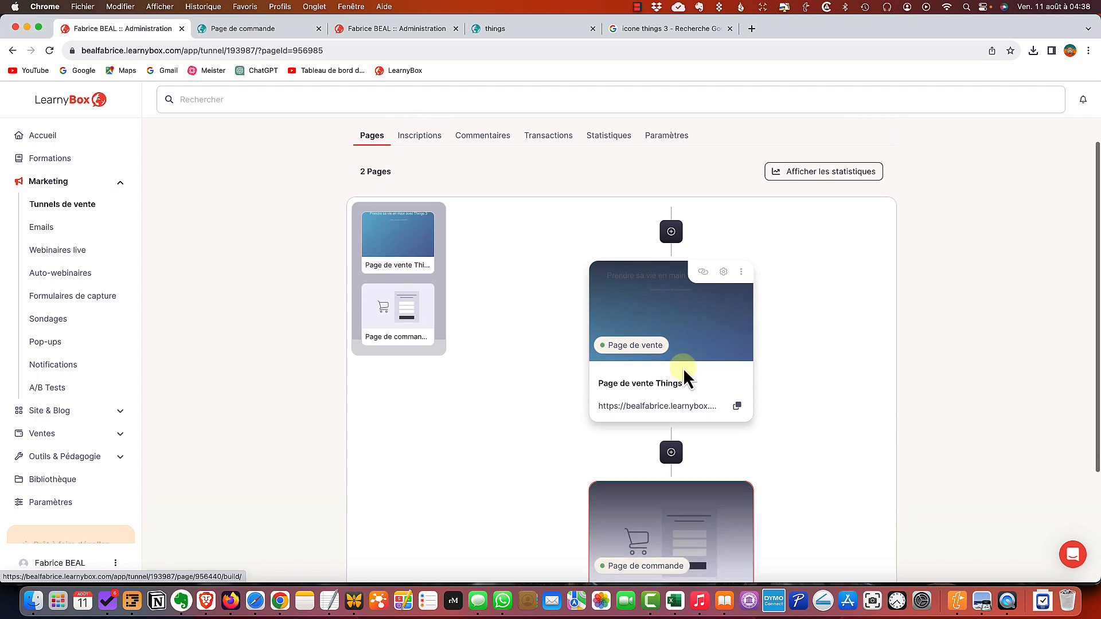
pyautogui.click(698, 329)
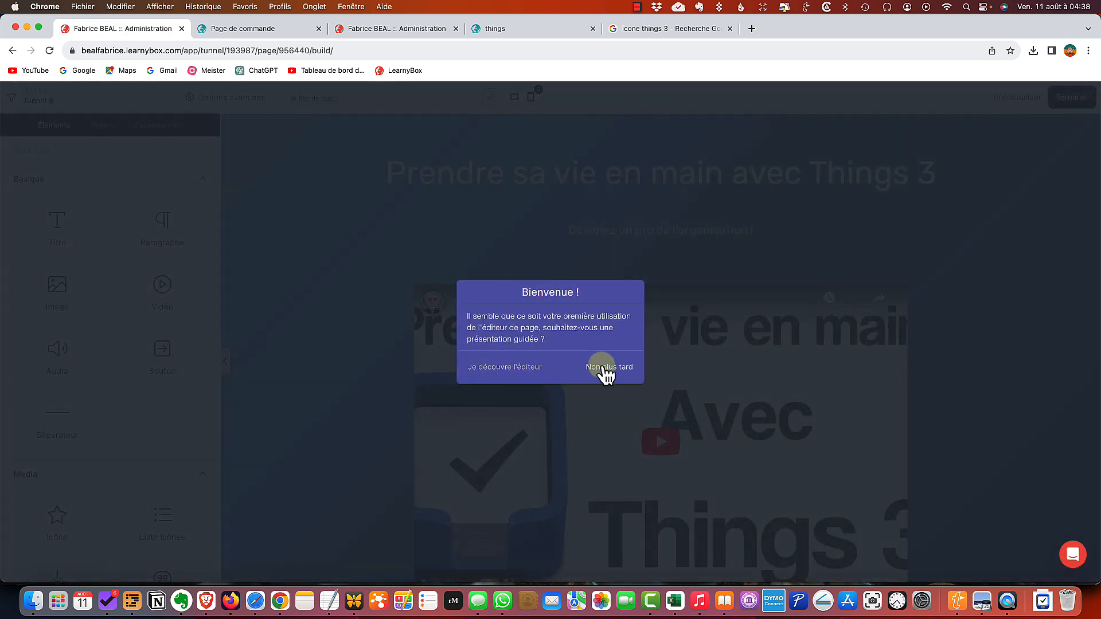
pyautogui.click(603, 367)
# Link the "Accéder à la formation" button below the learning steps to the page "Page de commande Things" and save it
pyautogui.scroll(-10, 601, 367)
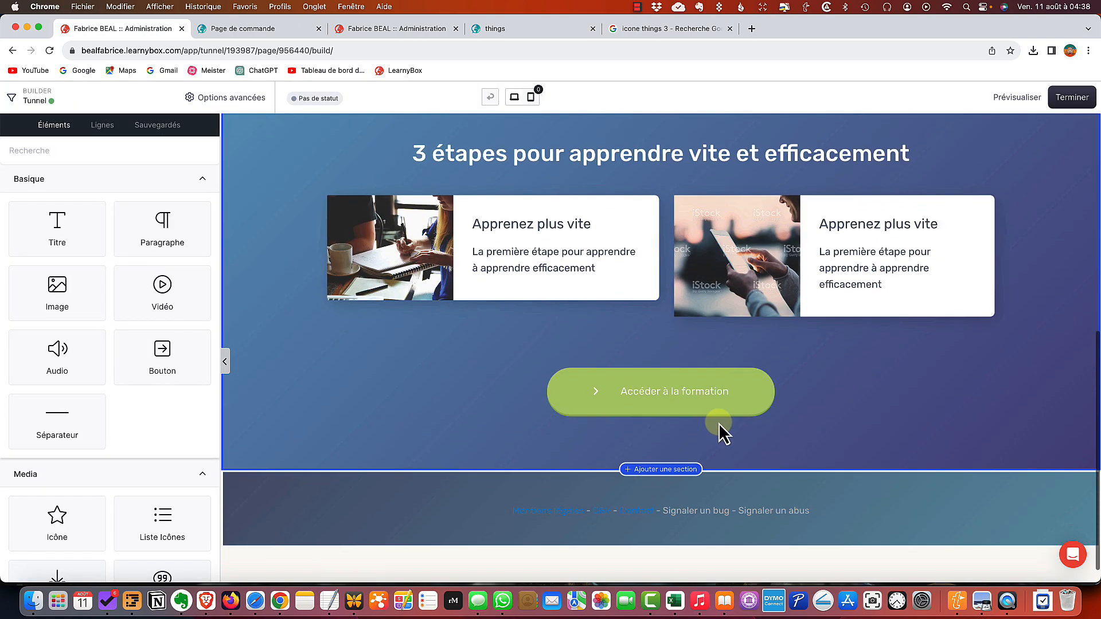
pyautogui.click(712, 394)
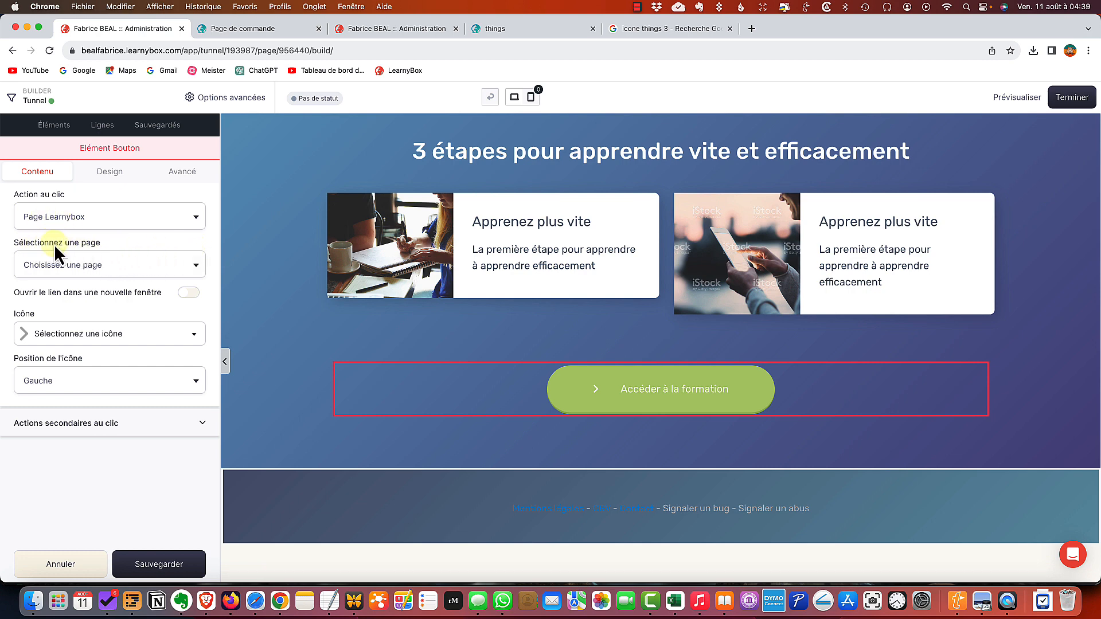
pyautogui.click(81, 265)
pyautogui.scroll(-5, 85, 317)
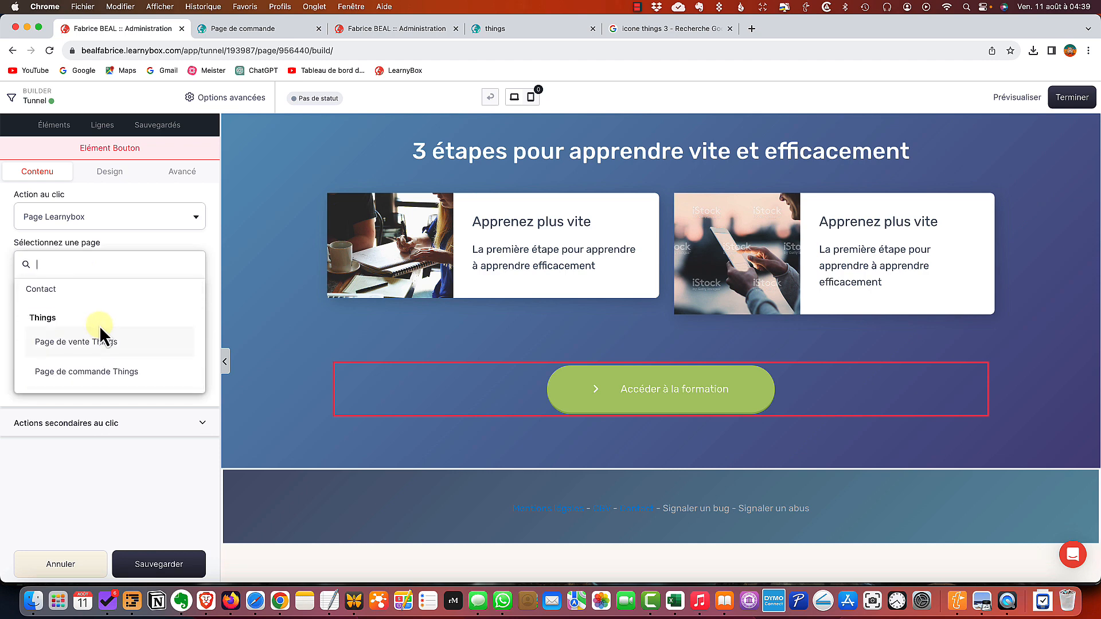
pyautogui.click(116, 372)
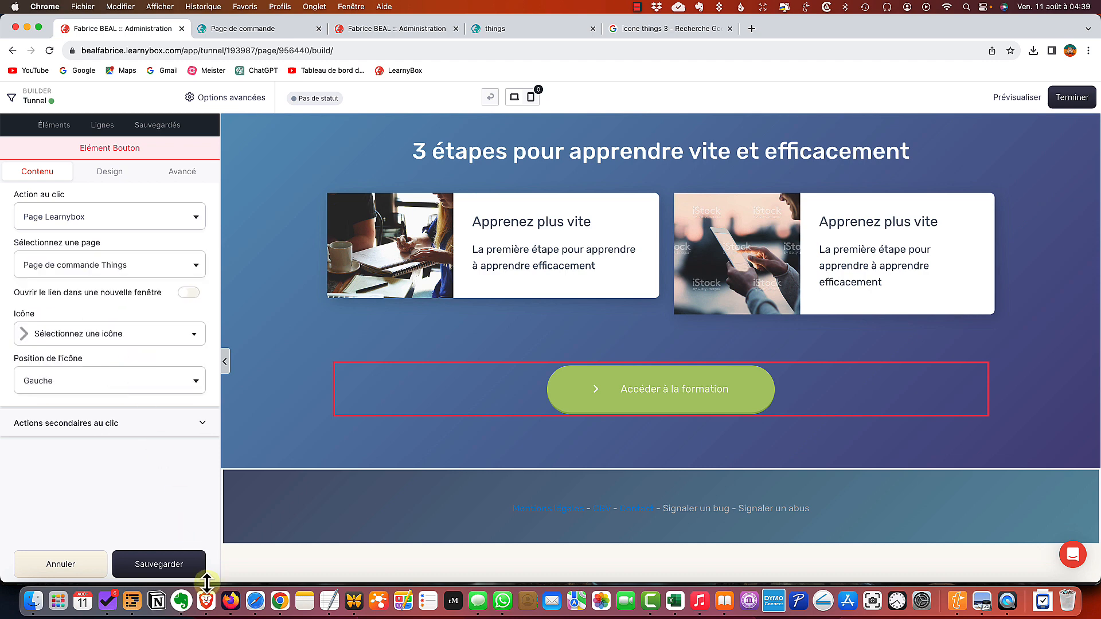
pyautogui.click(154, 568)
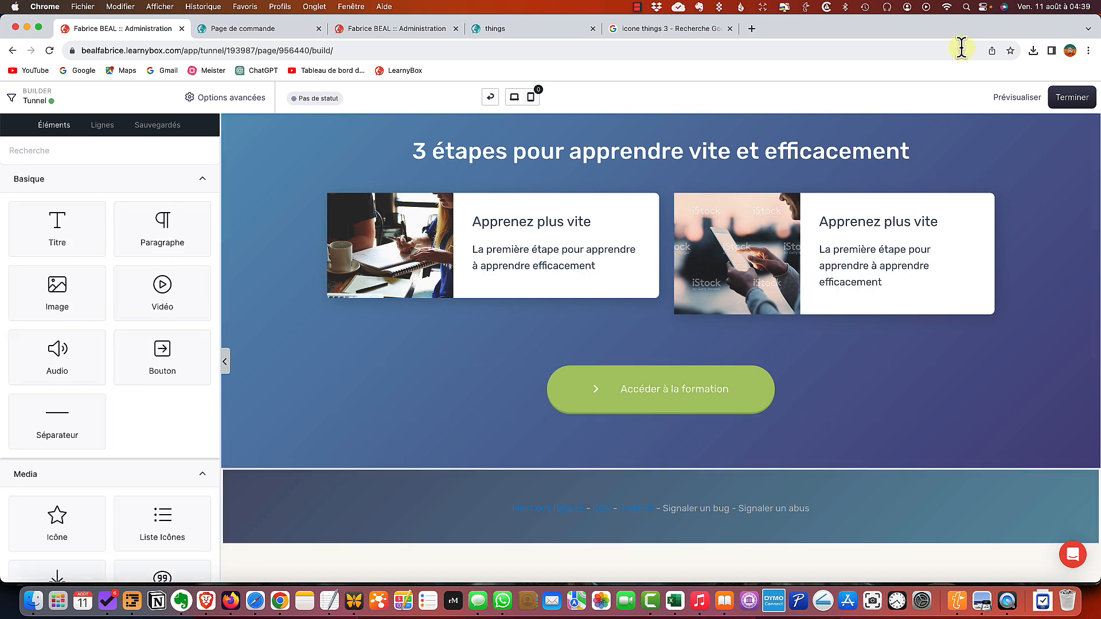
# Preview the sales page, examine it down to the footer, and follow the "Accéder à la formation" button to the order page
pyautogui.click(1026, 101)
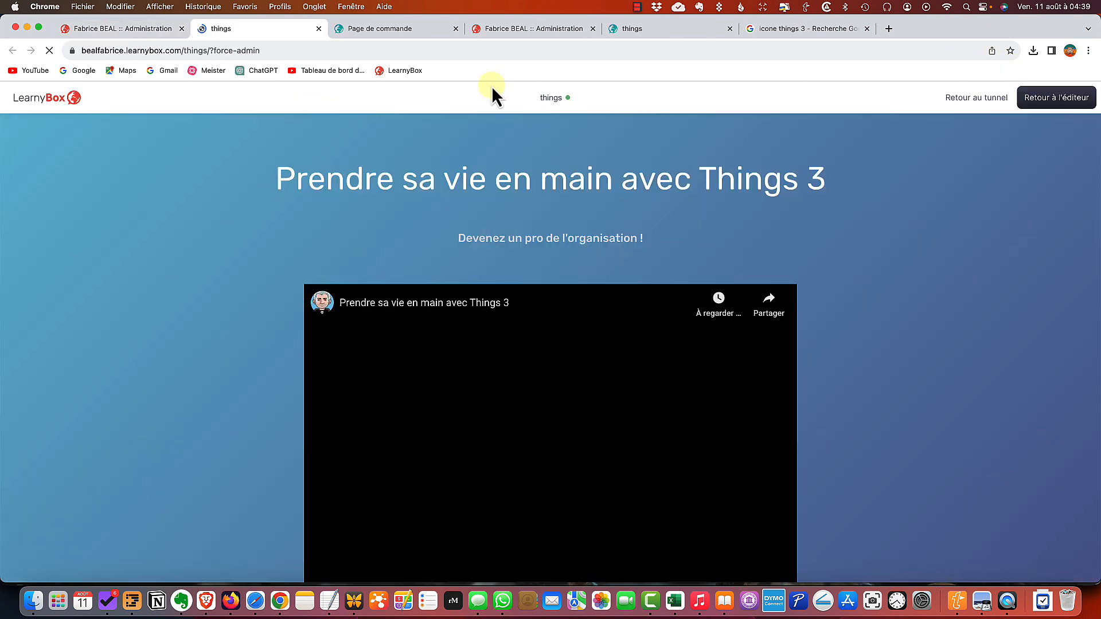
pyautogui.scroll(-8, 782, 255)
pyautogui.scroll(10, 781, 255)
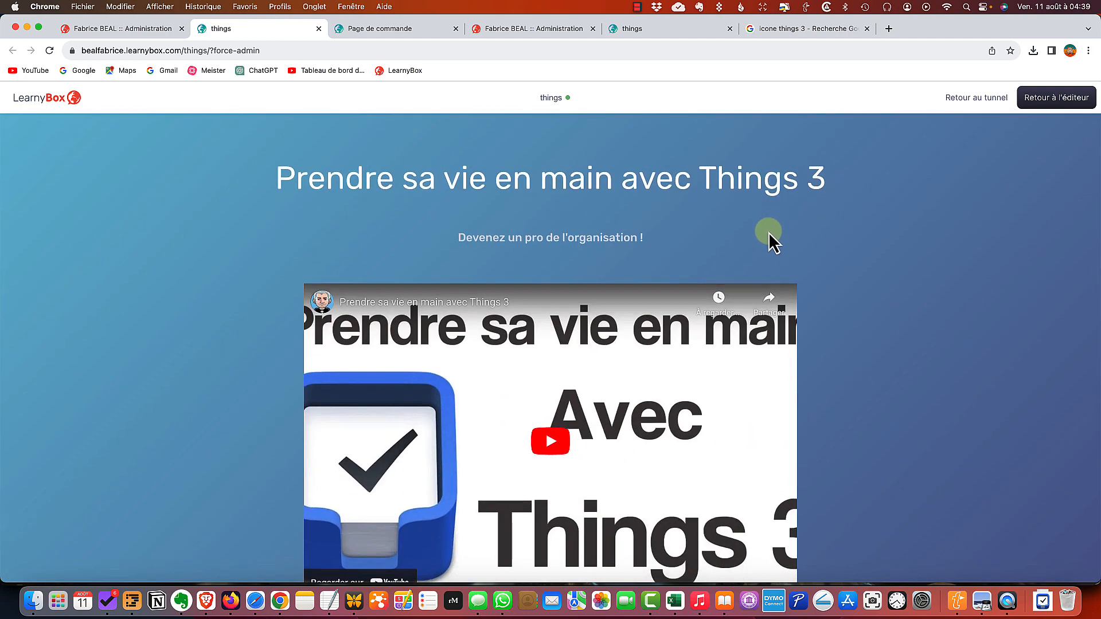
pyautogui.scroll(-8, 768, 232)
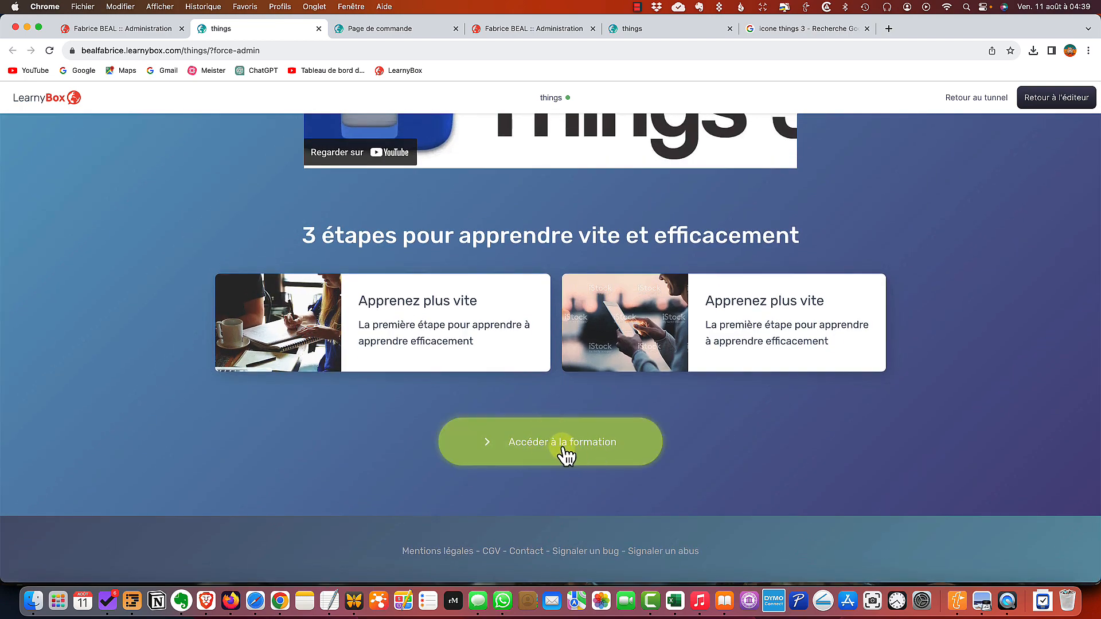
pyautogui.click(555, 452)
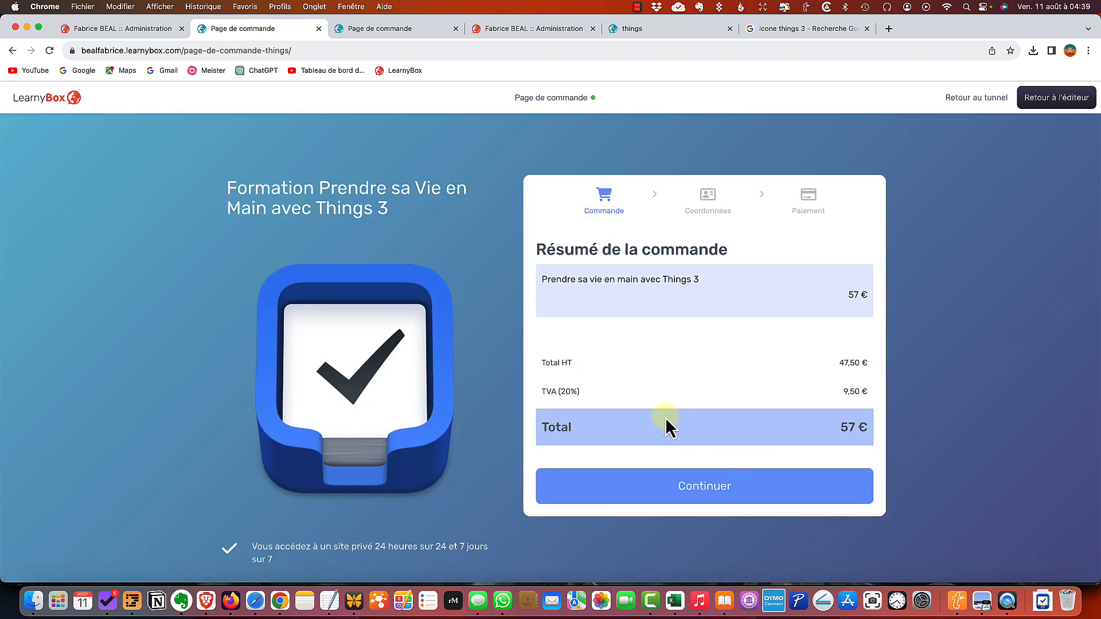
# Continue from the order summary to the "Coordonnées" step, examine its fields and consent checkbox, and try submitting the empty form
pyautogui.click(701, 487)
pyautogui.scroll(-2, 700, 487)
pyautogui.scroll(-3, 700, 486)
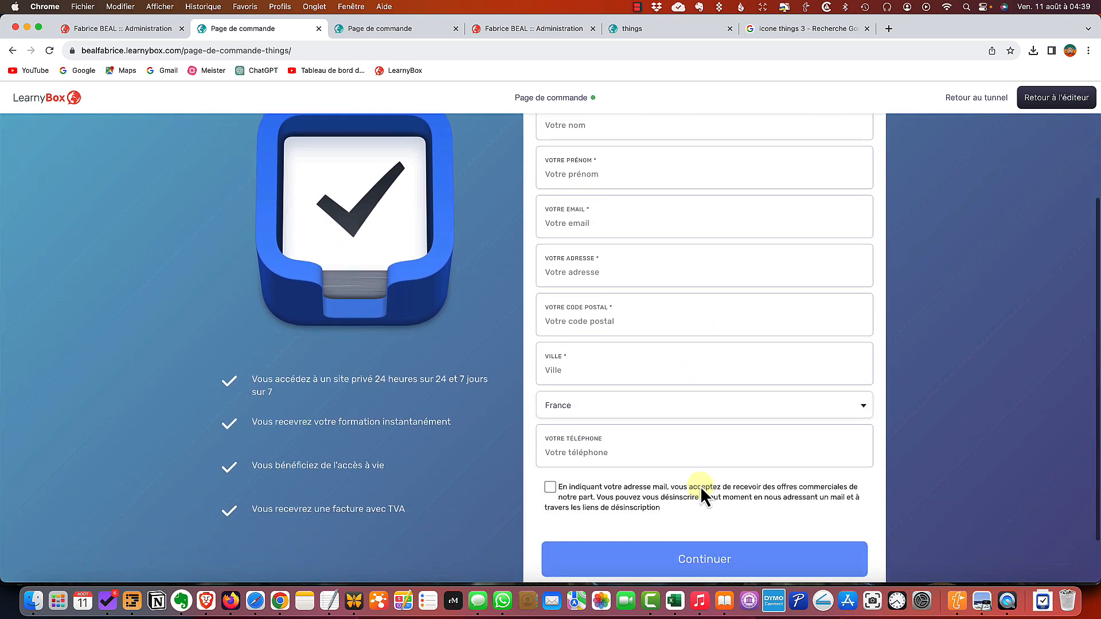
pyautogui.scroll(3, 700, 486)
pyautogui.click(627, 220)
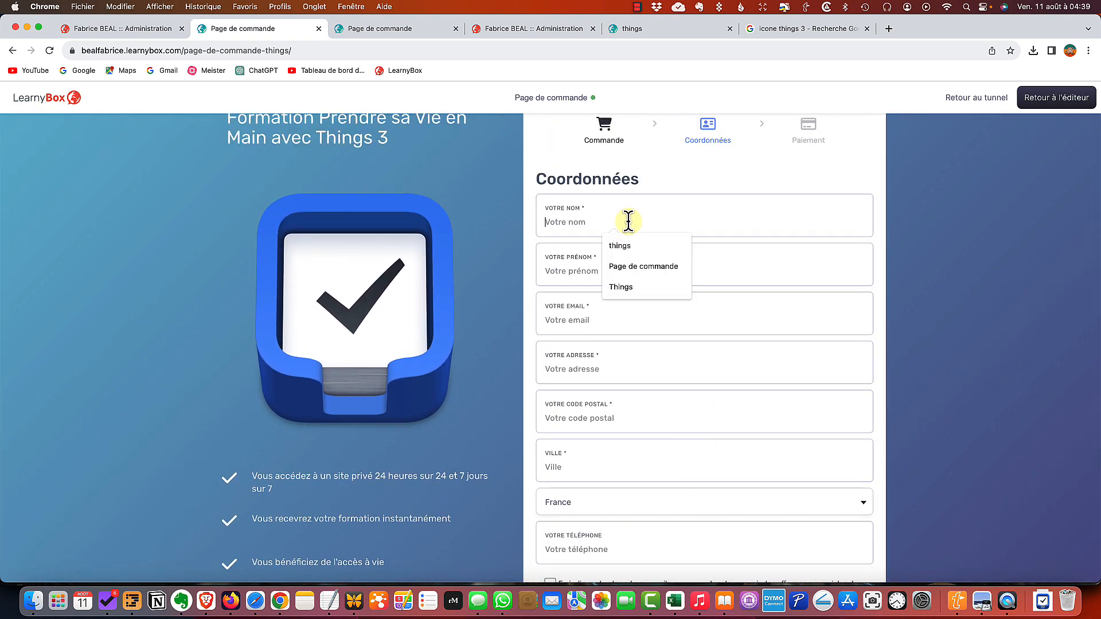
pyautogui.scroll(-4, 874, 329)
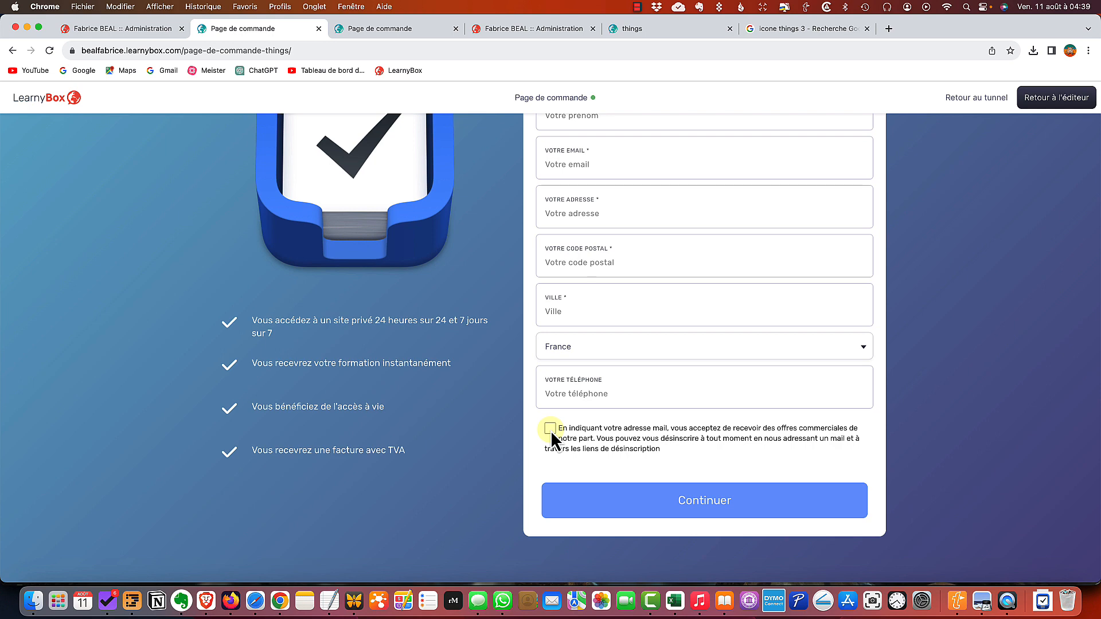
pyautogui.click(707, 511)
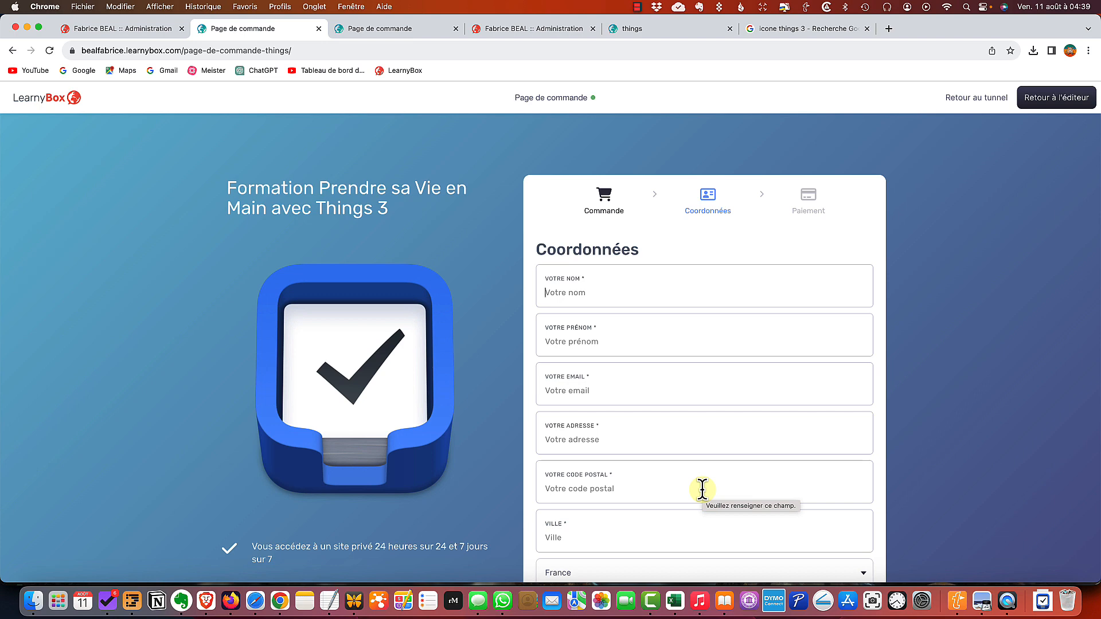
pyautogui.scroll(-5, 703, 485)
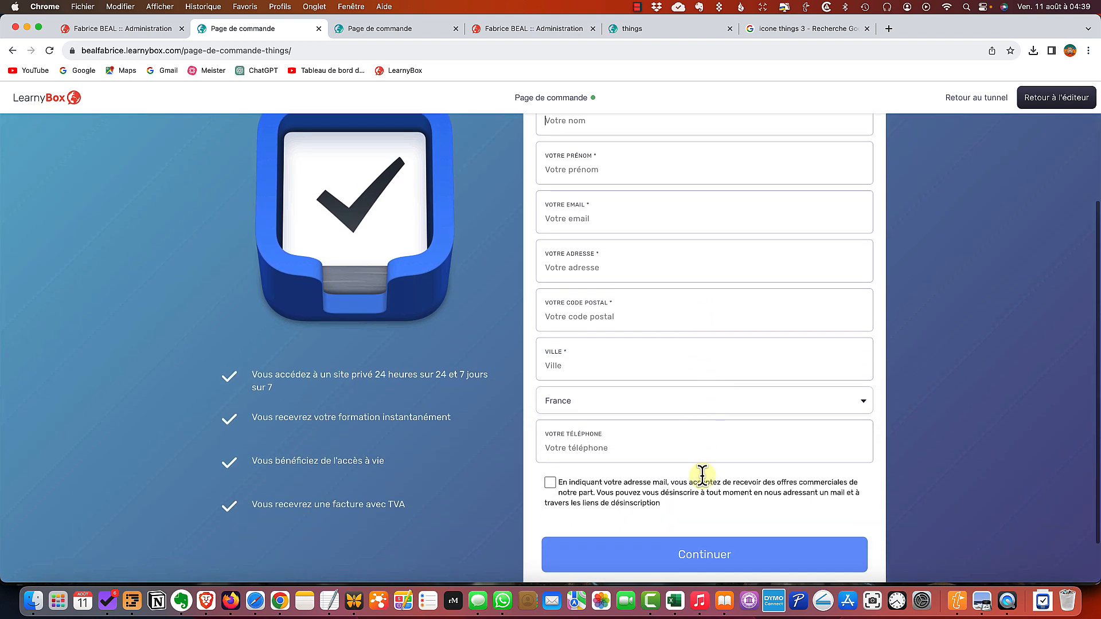